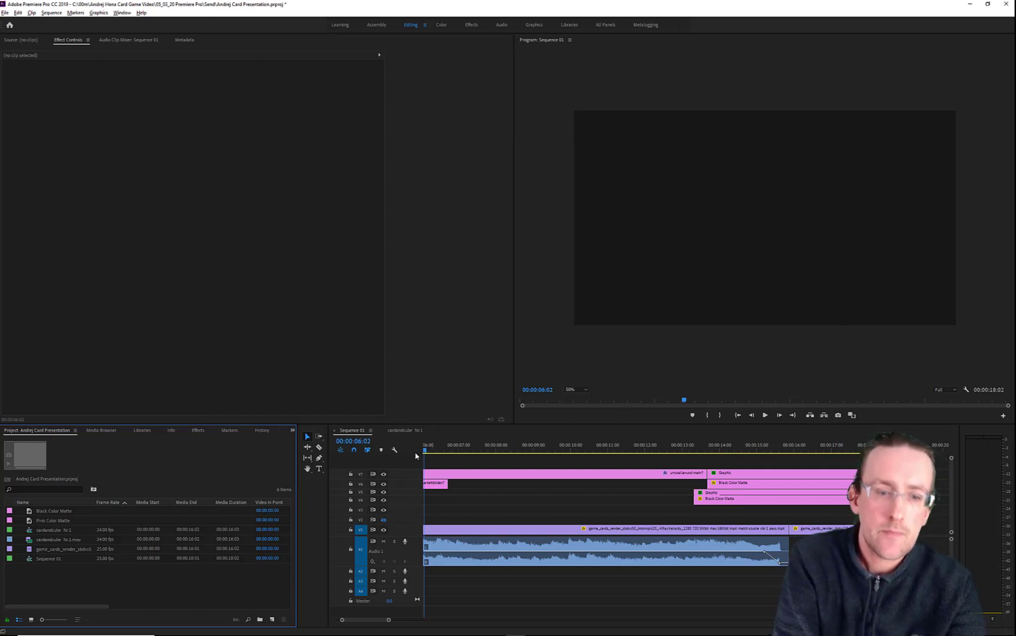
# Play back the card presentation sequence to review its existing clips and audio
pyautogui.click(423, 451)
pyautogui.scroll(3, 430, 453)
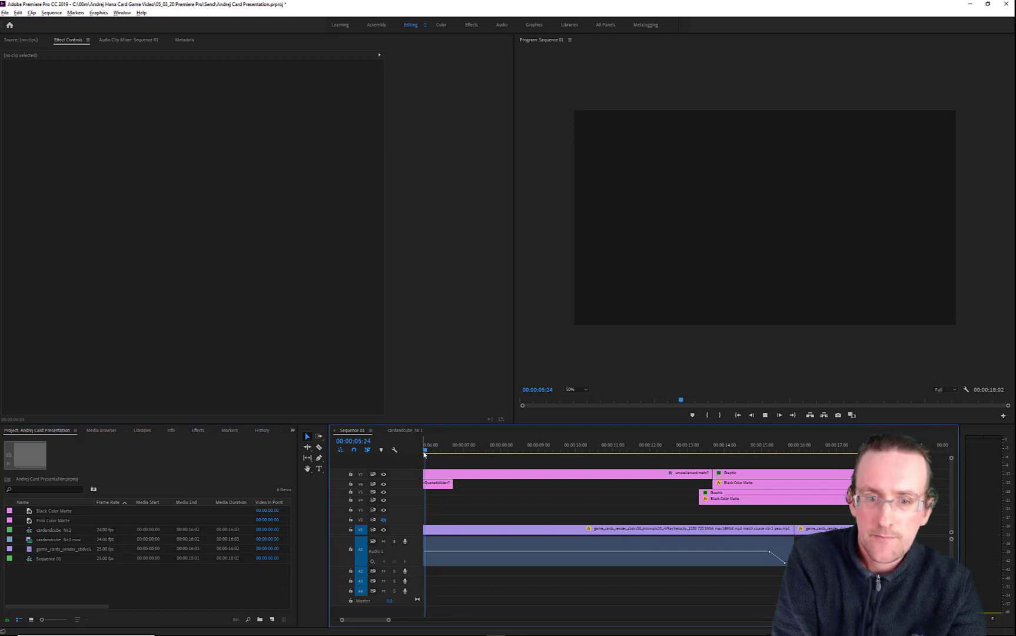
pyautogui.press('space')
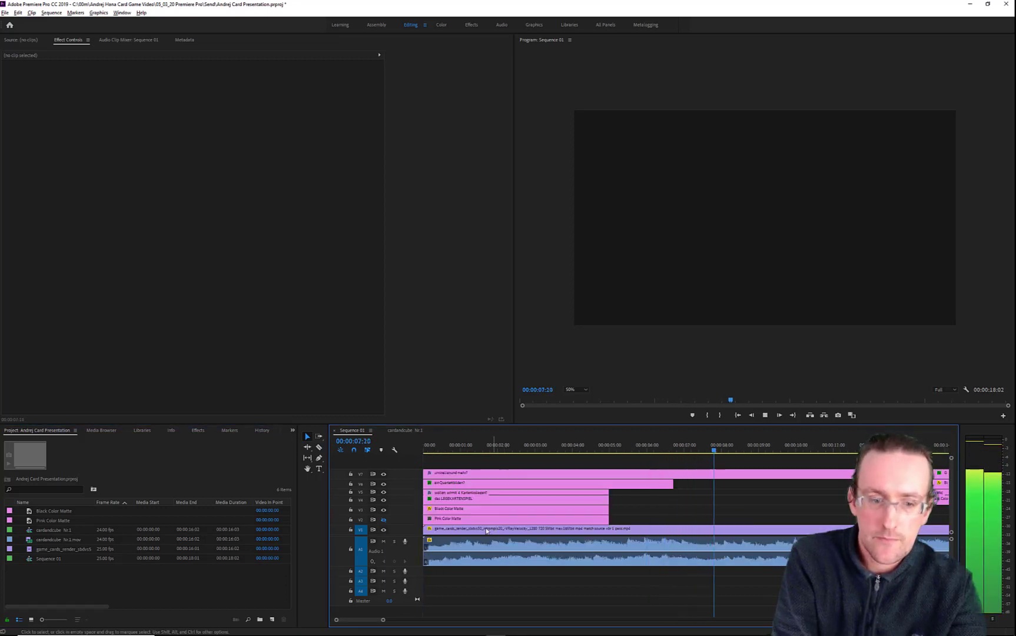
pyautogui.press('super')
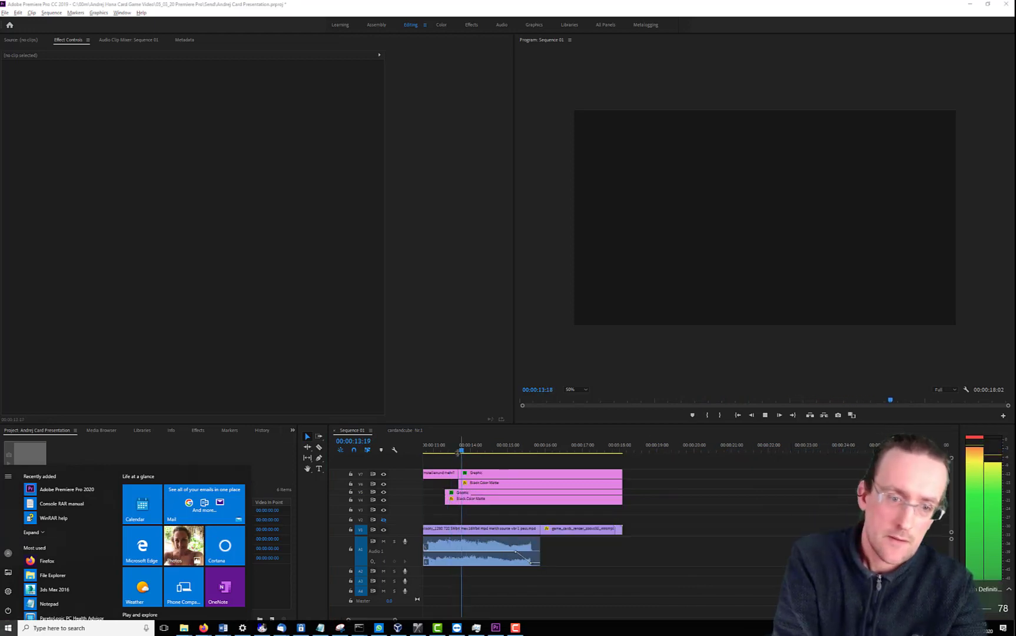
pyautogui.click(438, 448)
pyautogui.scroll(6, 440, 449)
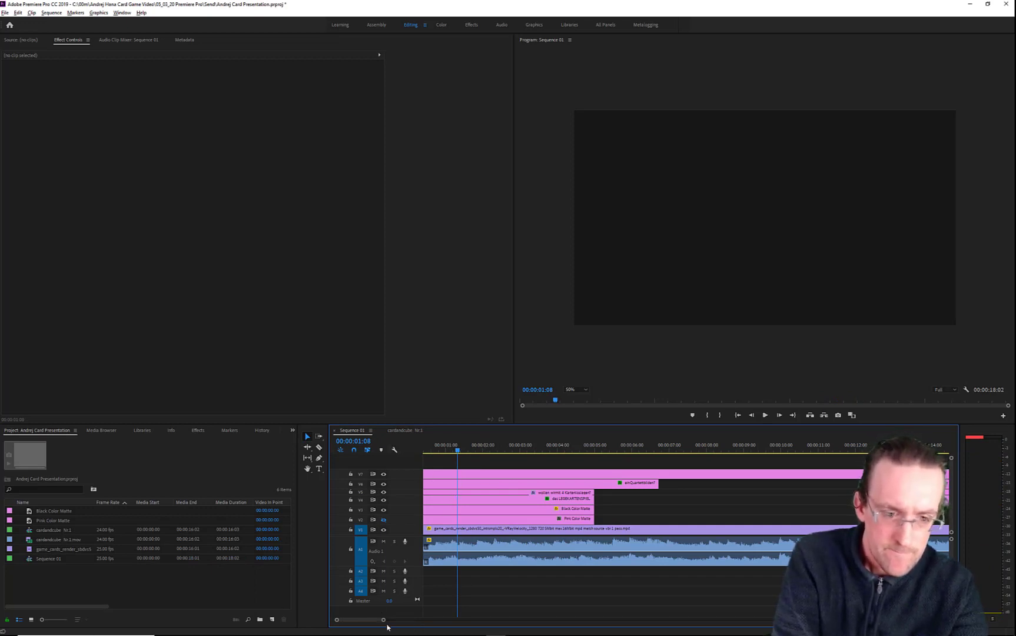
# Return the playhead to the beginning of the sequence and save the project
pyautogui.moveTo(383, 620); pyautogui.dragTo(438, 631)
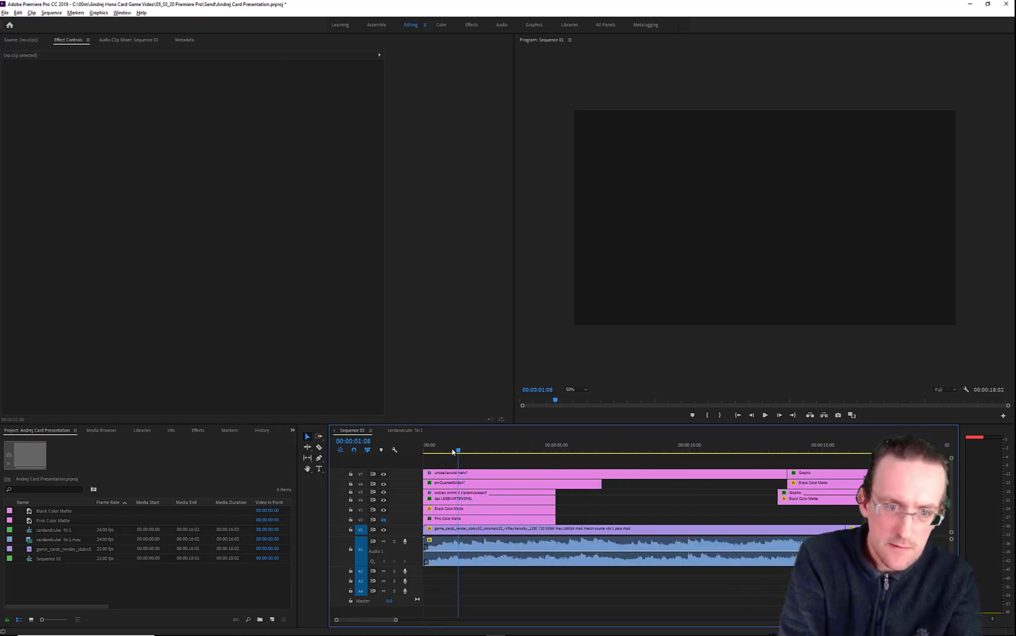
pyautogui.moveTo(452, 451); pyautogui.dragTo(423, 454)
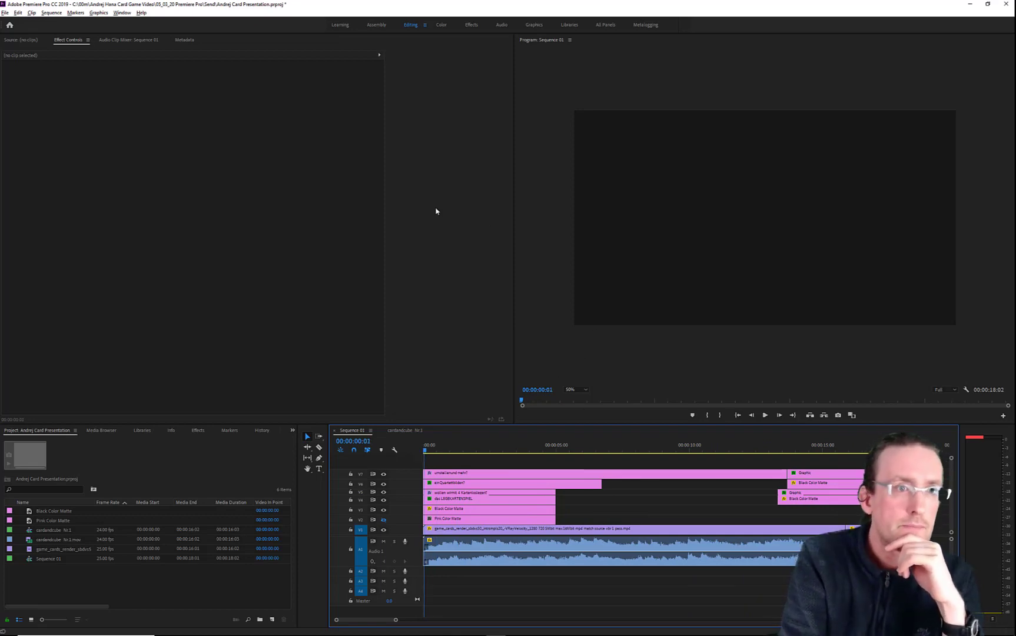
pyautogui.hotkey('ctrl', 's')
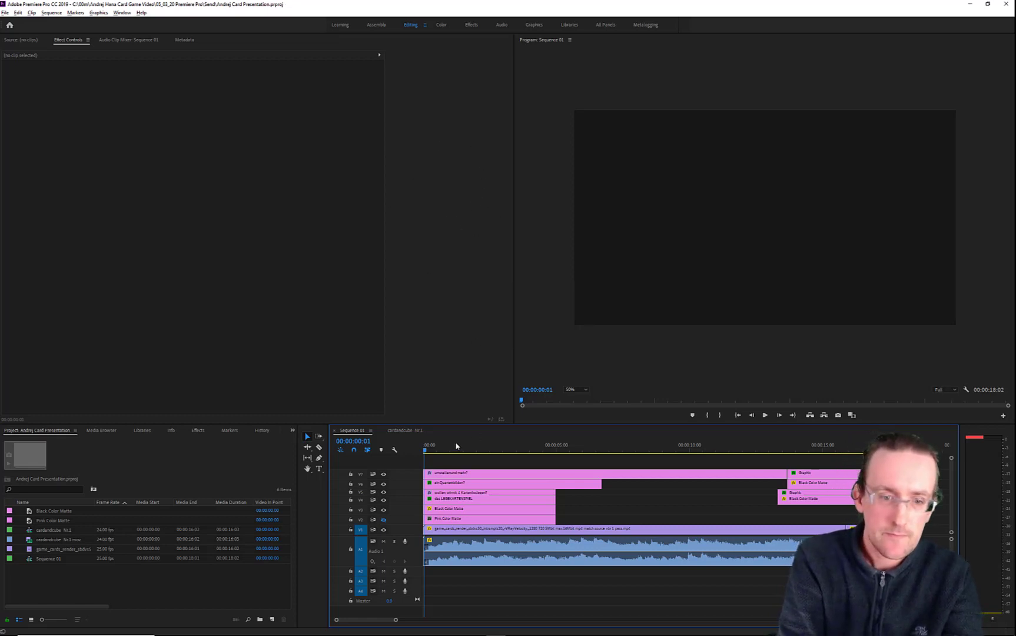
# Open the game cards render clip in the source monitor and set the program monitor's zoom level to Fit
pyautogui.click(53, 529)
pyautogui.click(54, 539)
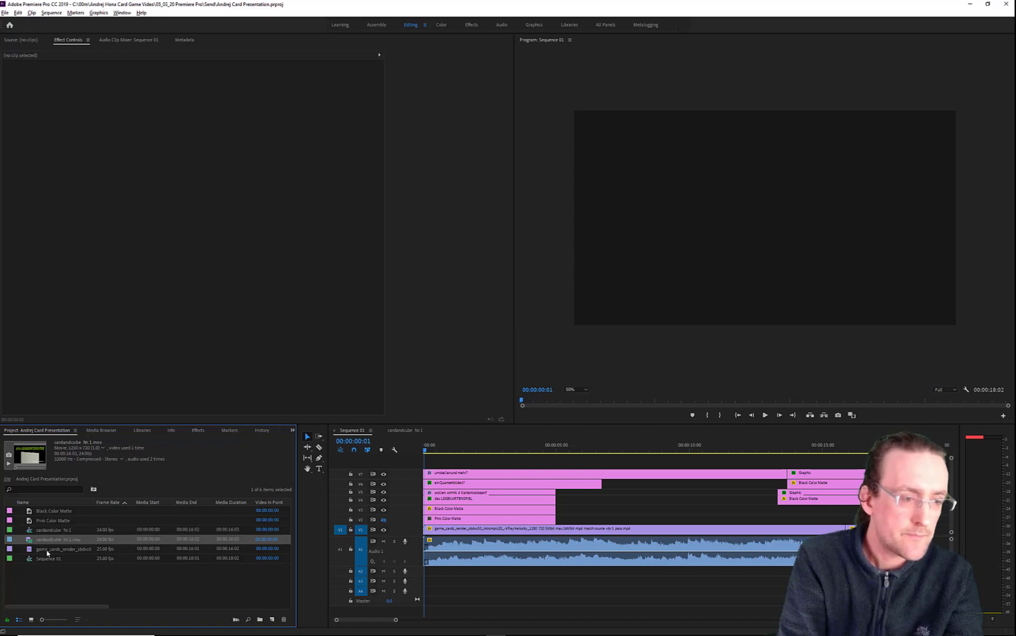
pyautogui.doubleClick(47, 550)
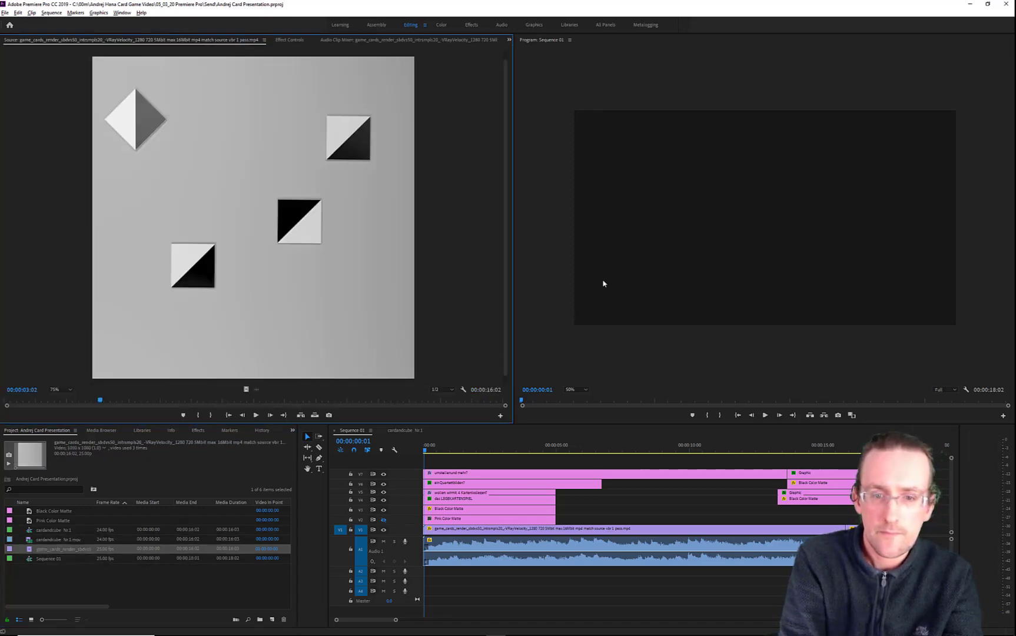
pyautogui.click(582, 390)
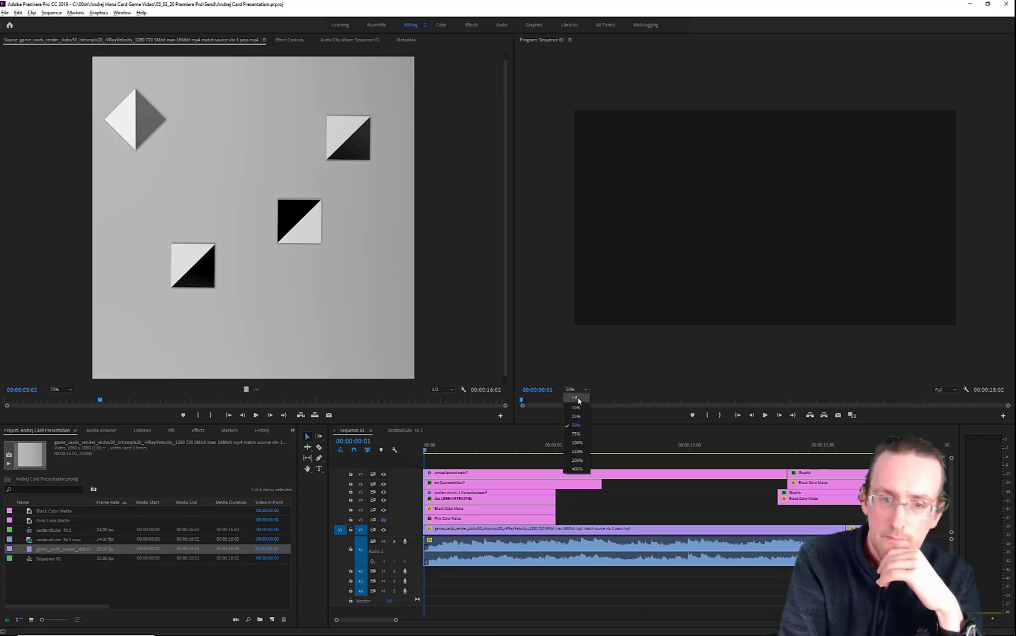
pyautogui.click(576, 398)
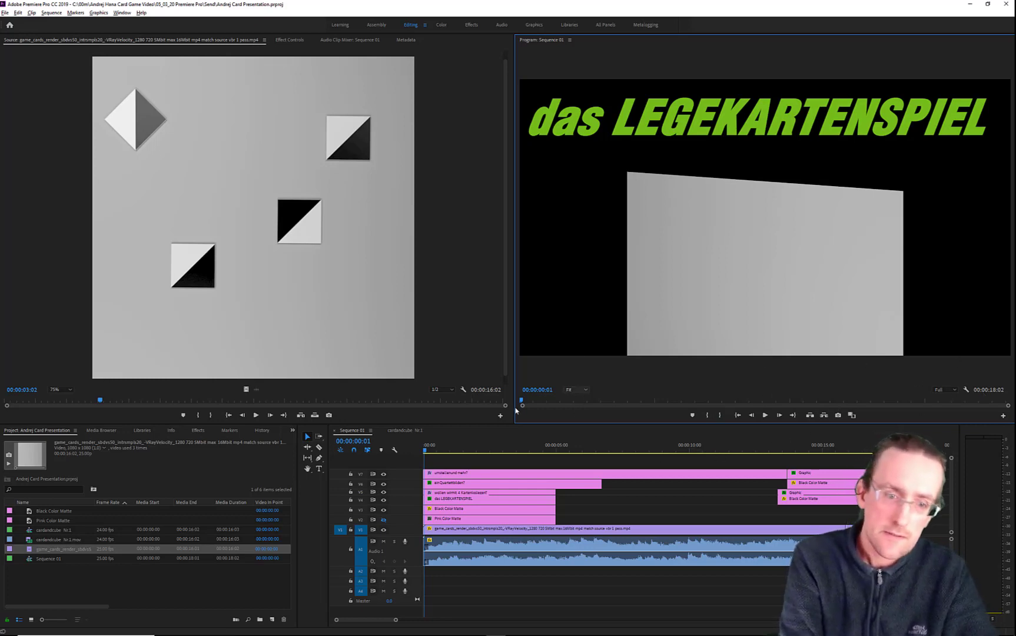
# Shift all clips in the sequence together so that they begin at 00:00:02:00
pyautogui.moveTo(426, 452)
pyautogui.mouseDown()
pyautogui.moveTo(446, 457)
pyautogui.moveTo(424, 460)
pyautogui.mouseUp()
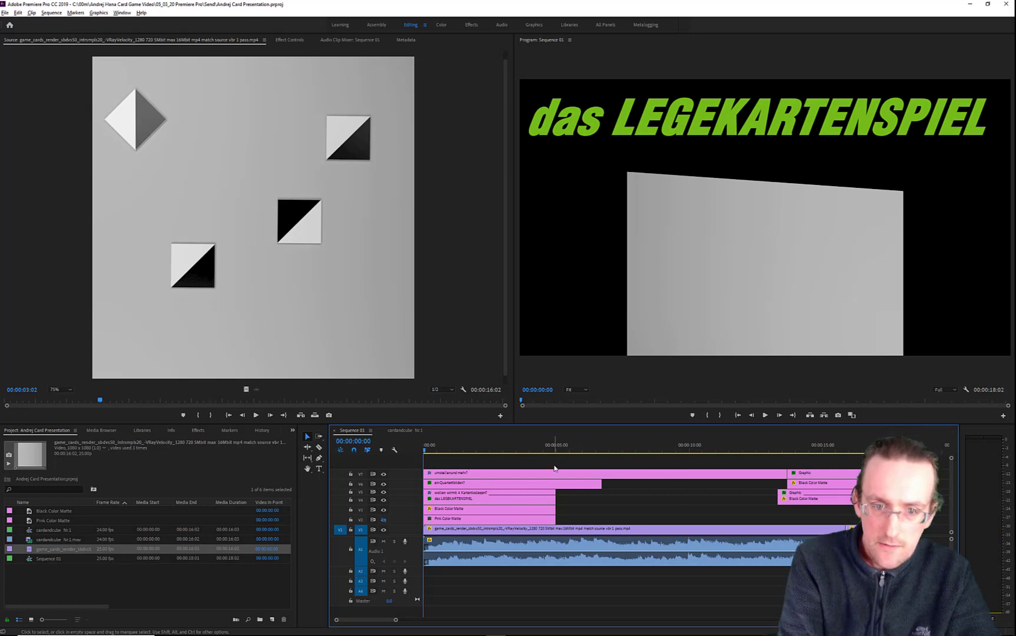
pyautogui.moveTo(920, 594); pyautogui.dragTo(396, 462)
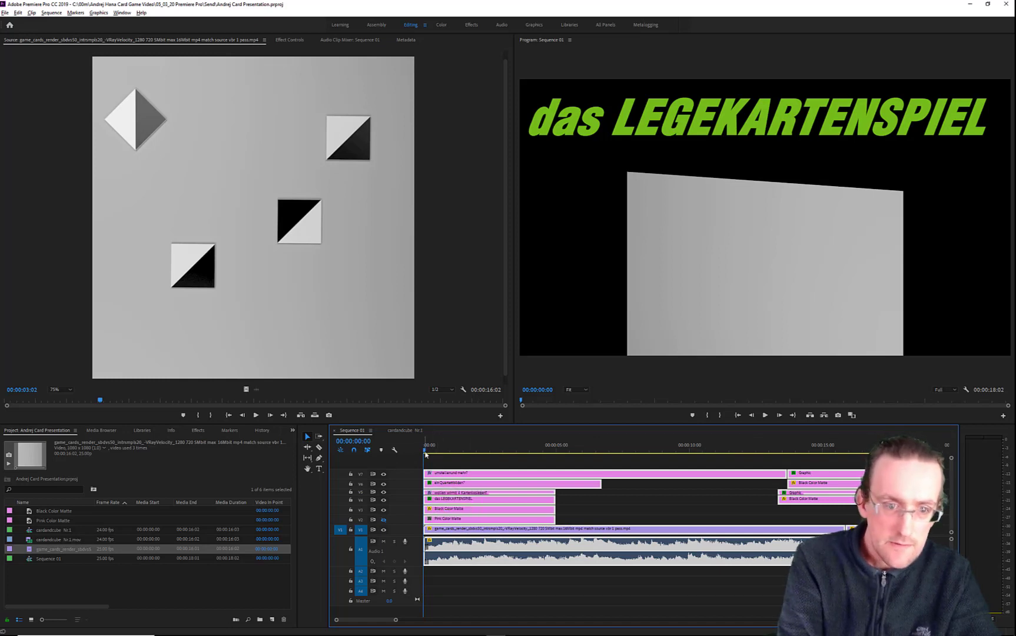
pyautogui.press('space')
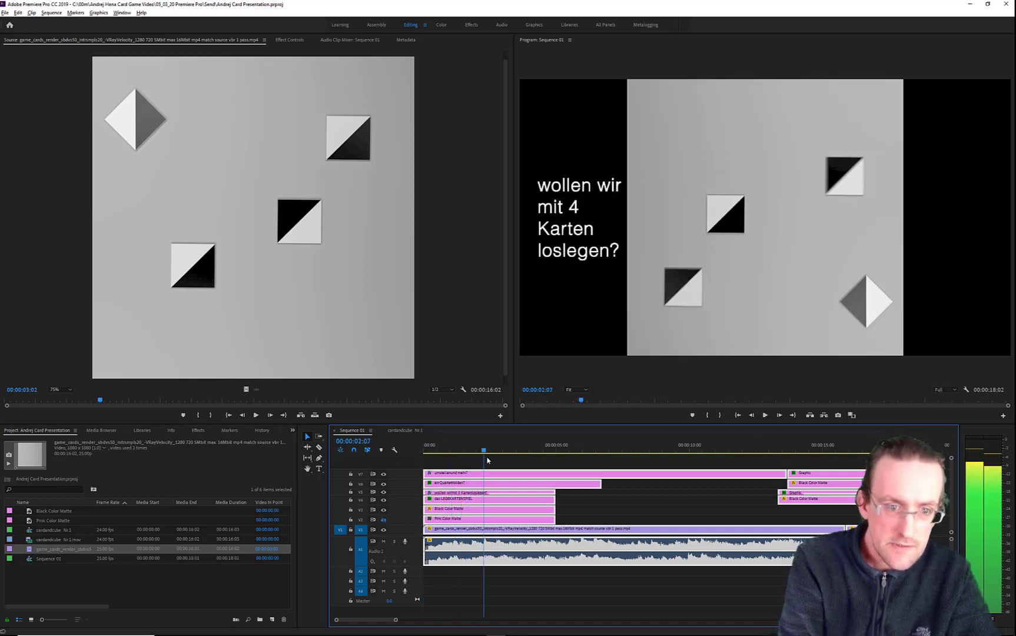
pyautogui.press('space')
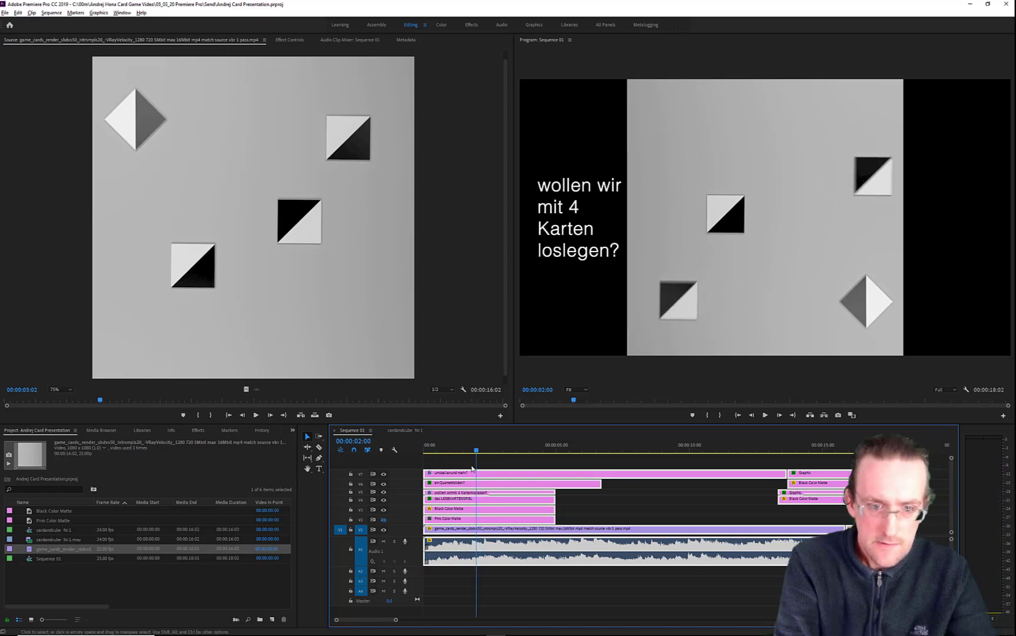
pyautogui.moveTo(486, 475); pyautogui.dragTo(539, 478)
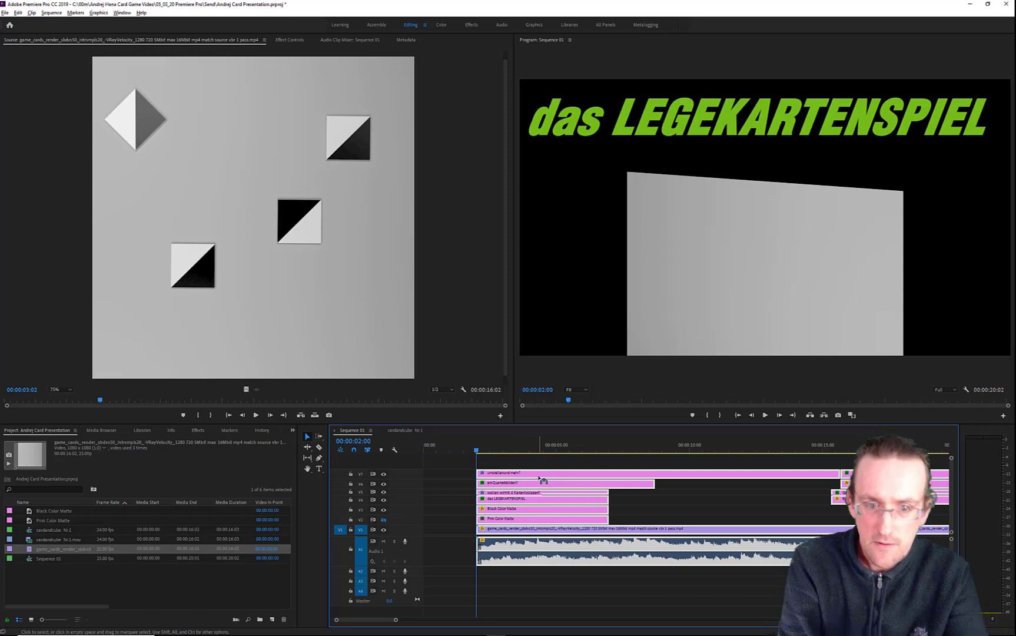
# Toggle the output of tracks V3 and V4 off and on to check the black matte and the title
pyautogui.click(450, 514)
pyautogui.click(450, 529)
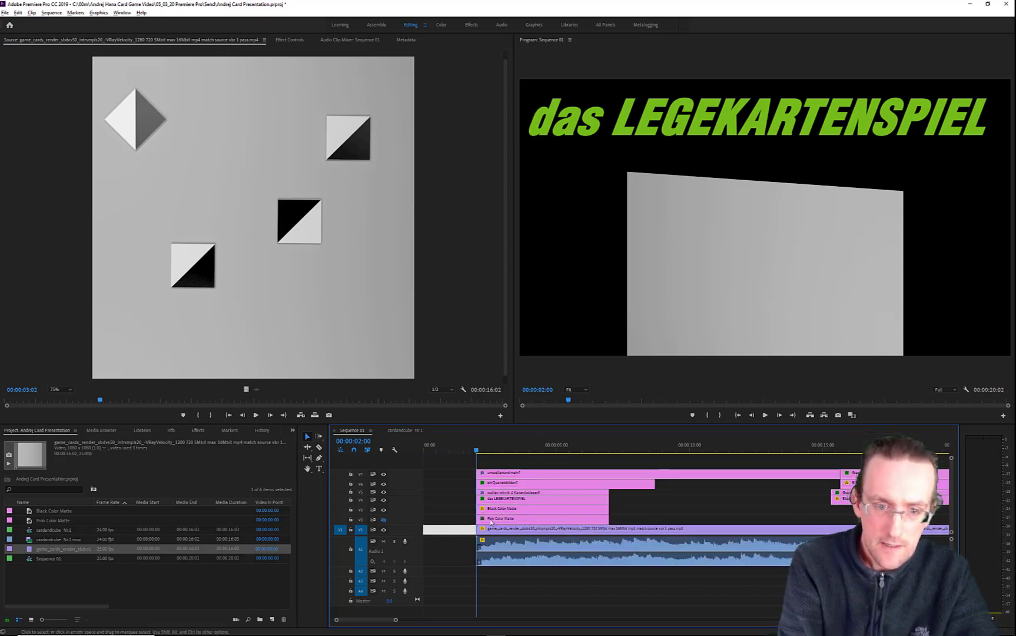
pyautogui.click(491, 520)
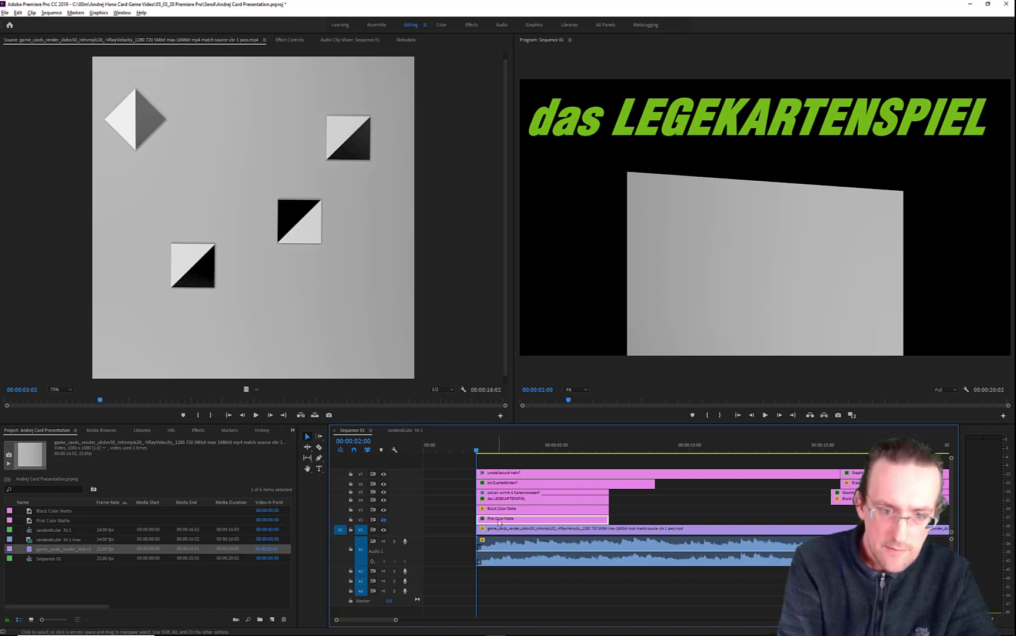
pyautogui.click(383, 509)
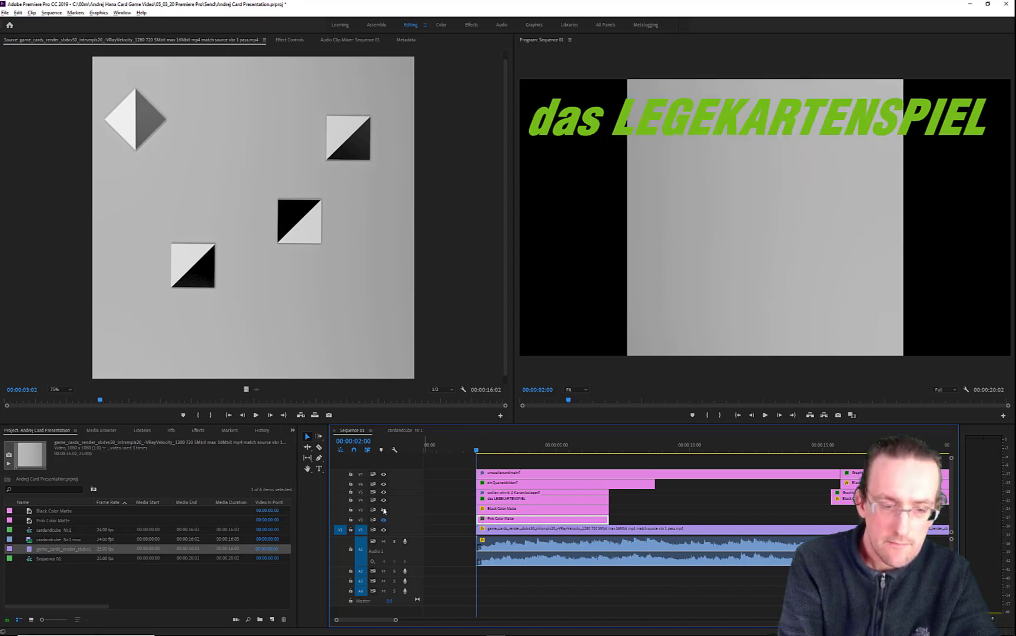
pyautogui.click(383, 510)
pyautogui.click(383, 500)
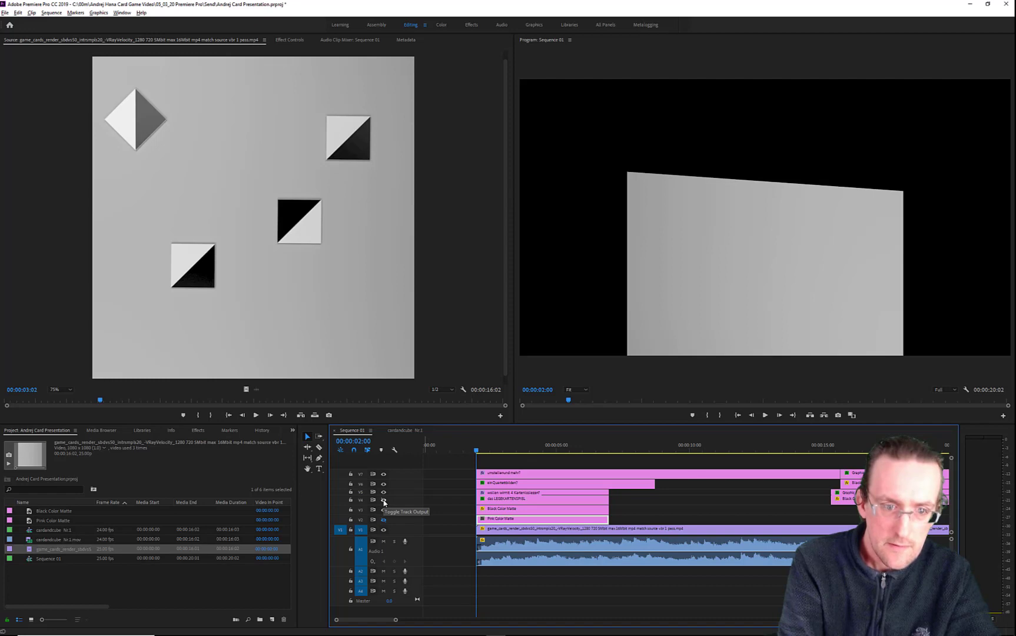
pyautogui.click(383, 500)
pyautogui.click(384, 500)
pyautogui.click(384, 500)
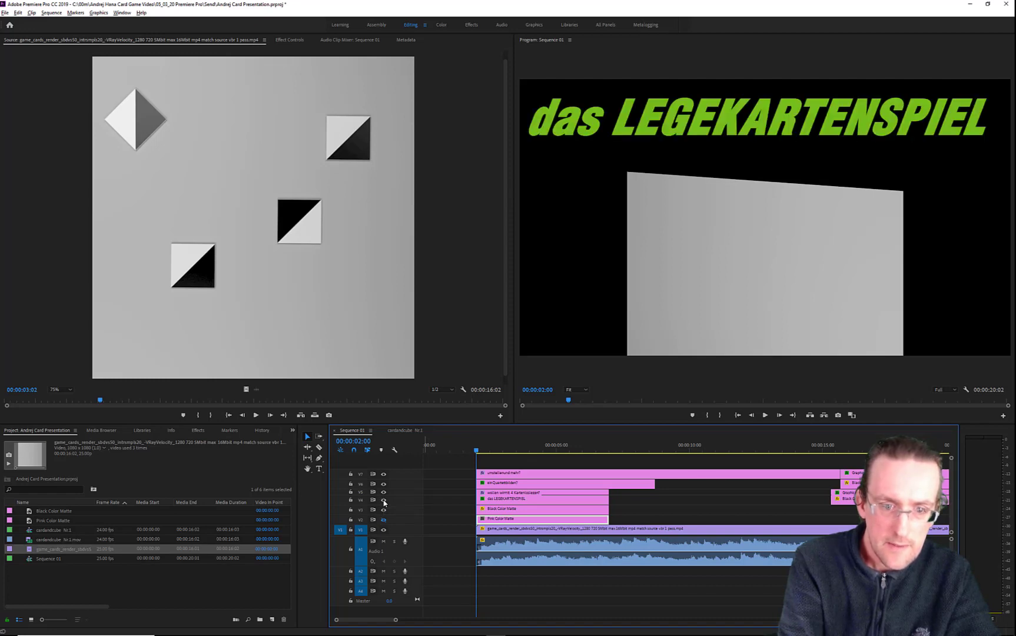
# Extend the starts of the "das LEGEKARTENSPIEL" title and its Black Color Matte back to the sequence start, and preview the opening
pyautogui.click(477, 500)
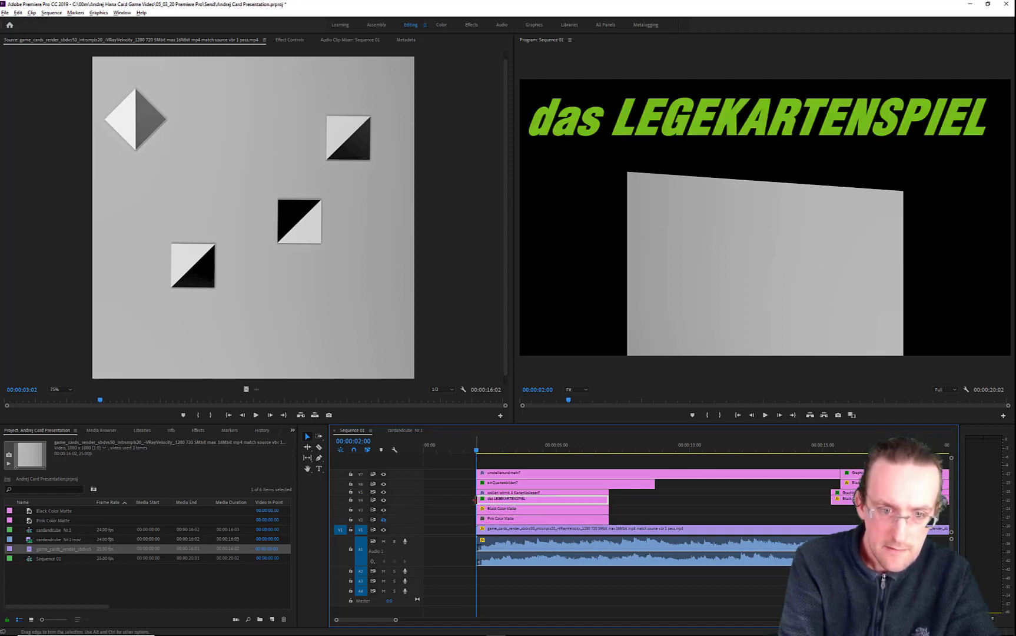
pyautogui.moveTo(478, 499); pyautogui.dragTo(394, 500)
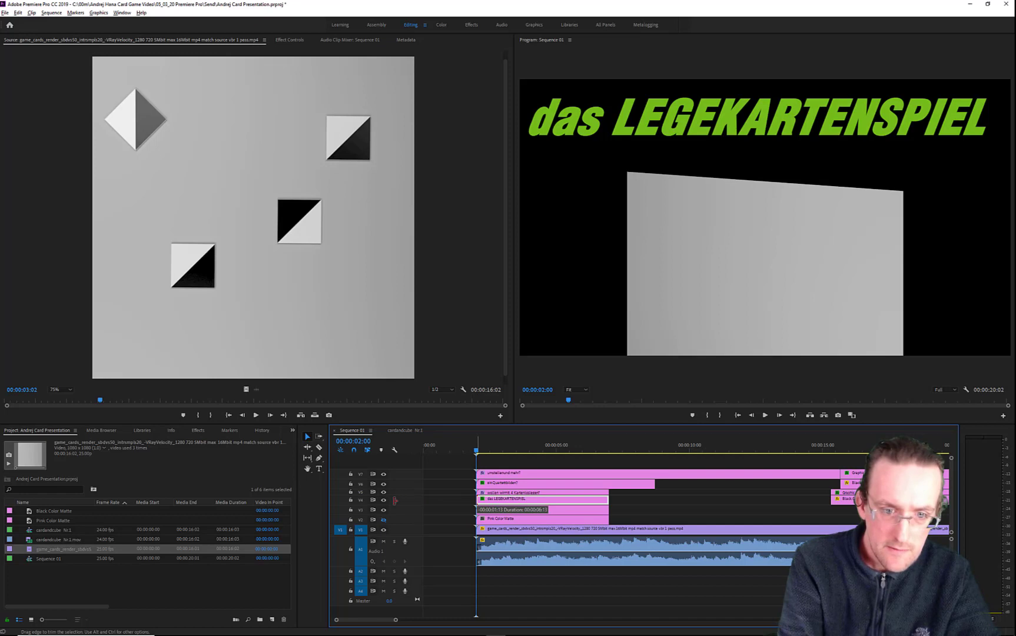
pyautogui.moveTo(501, 500); pyautogui.dragTo(469, 501)
pyautogui.click(504, 510)
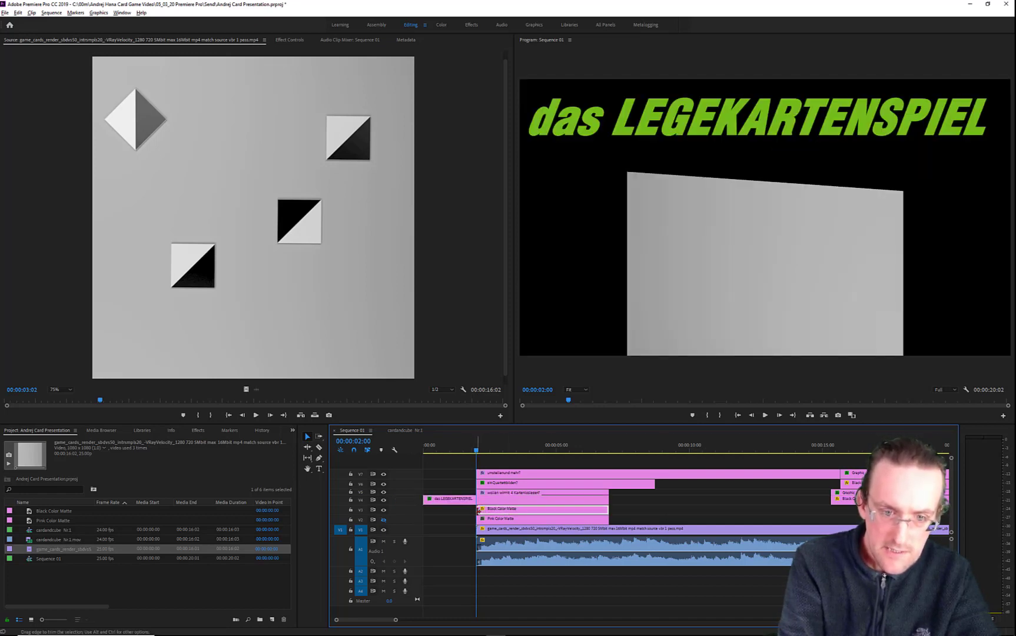
pyautogui.moveTo(474, 509); pyautogui.dragTo(425, 510)
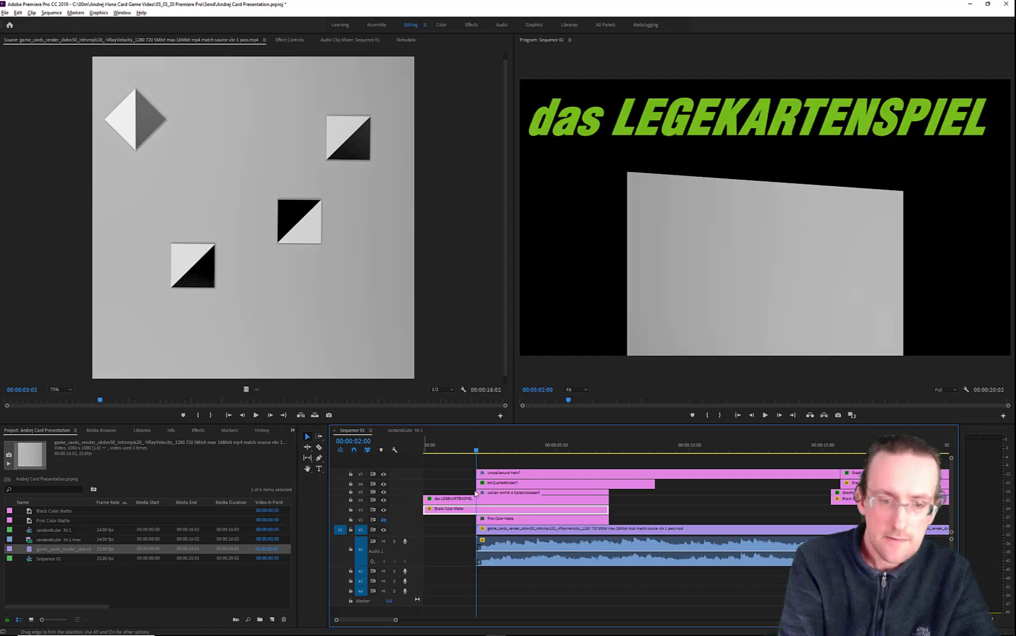
pyautogui.moveTo(477, 452)
pyautogui.mouseDown()
pyautogui.moveTo(425, 454)
pyautogui.moveTo(478, 464)
pyautogui.mouseUp()
pyautogui.press('Right')
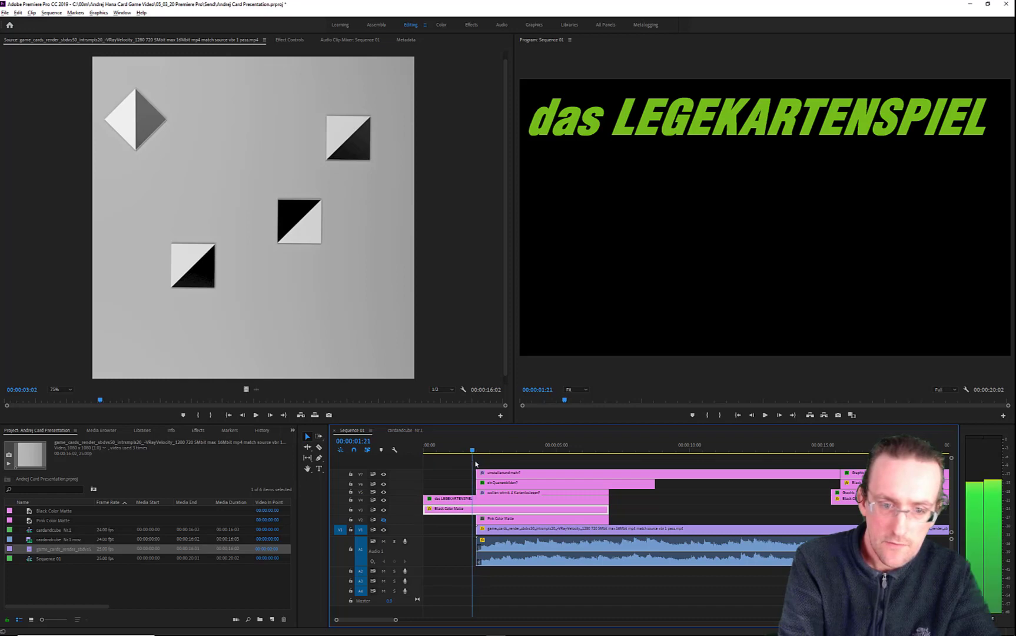
# Add a frame hold to the game cards render clip at 00:00:02:00 and extend its start back to the sequence start
pyautogui.click(534, 529)
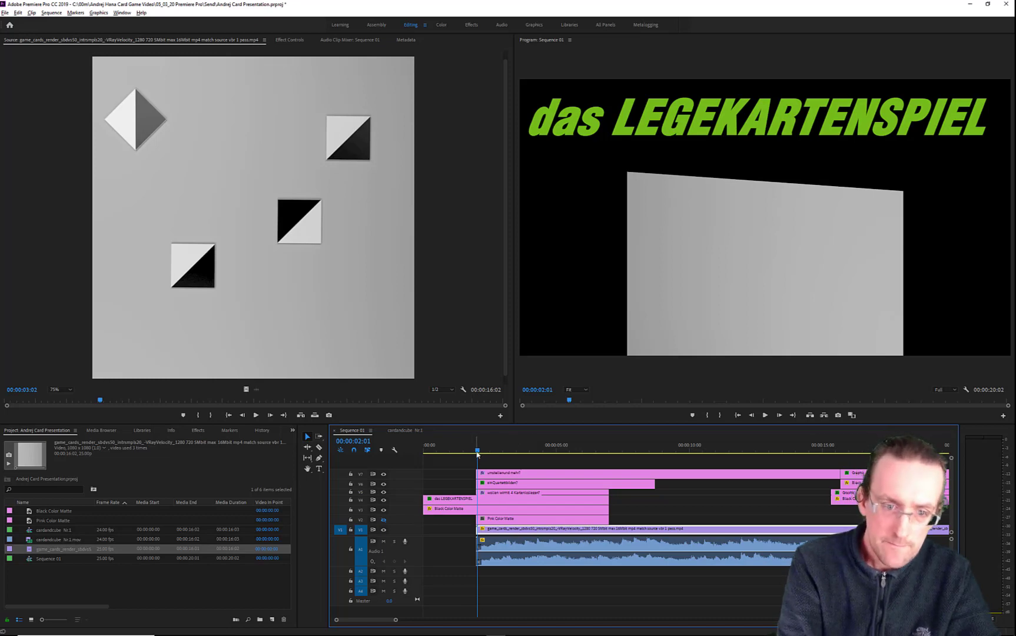
pyautogui.moveTo(478, 453); pyautogui.dragTo(476, 455)
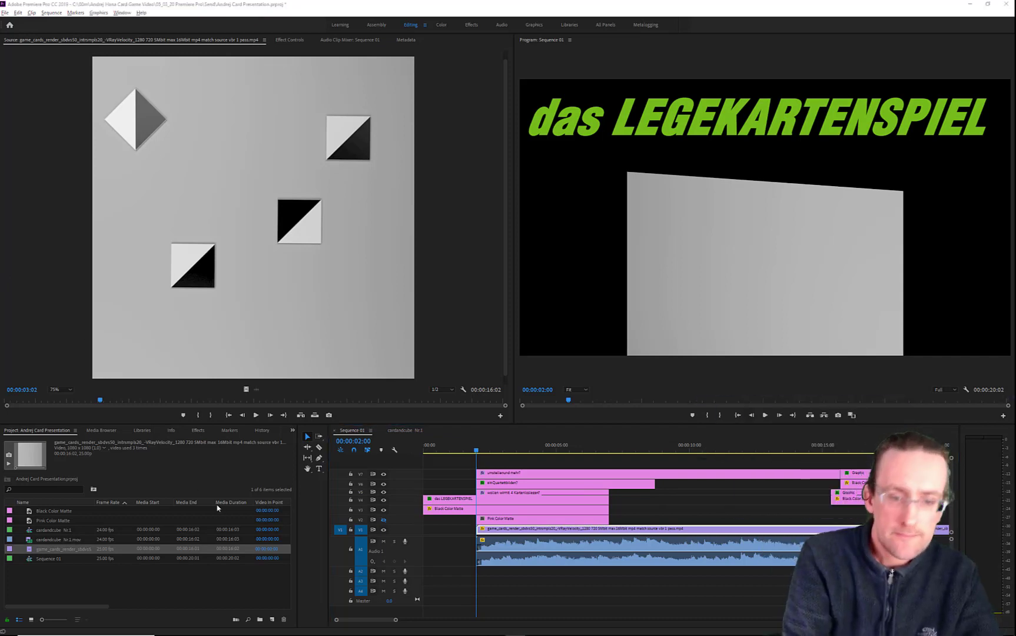
pyautogui.click(488, 533)
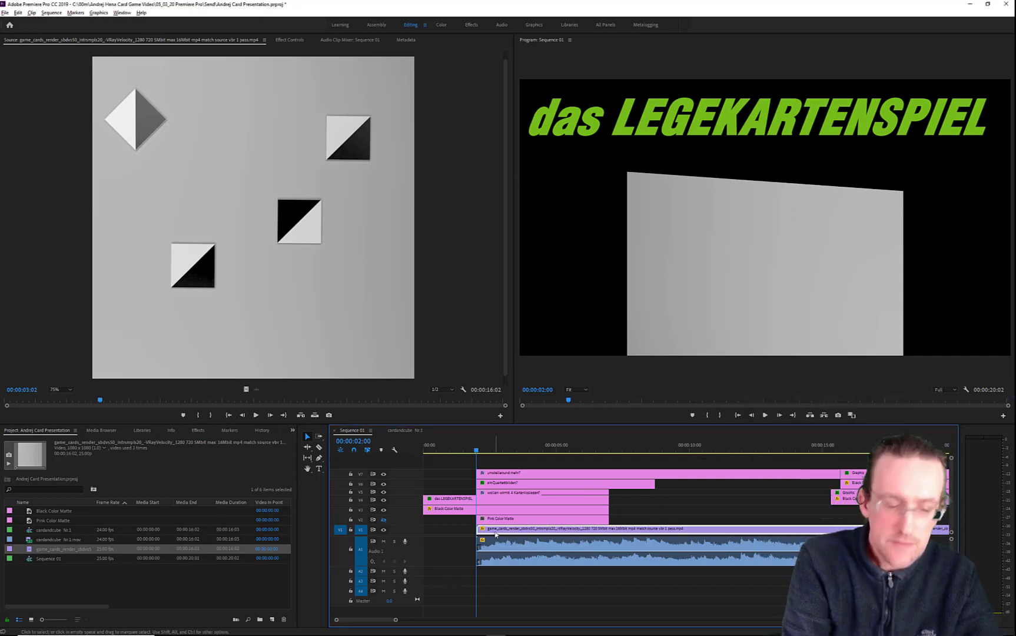
pyautogui.click(31, 12)
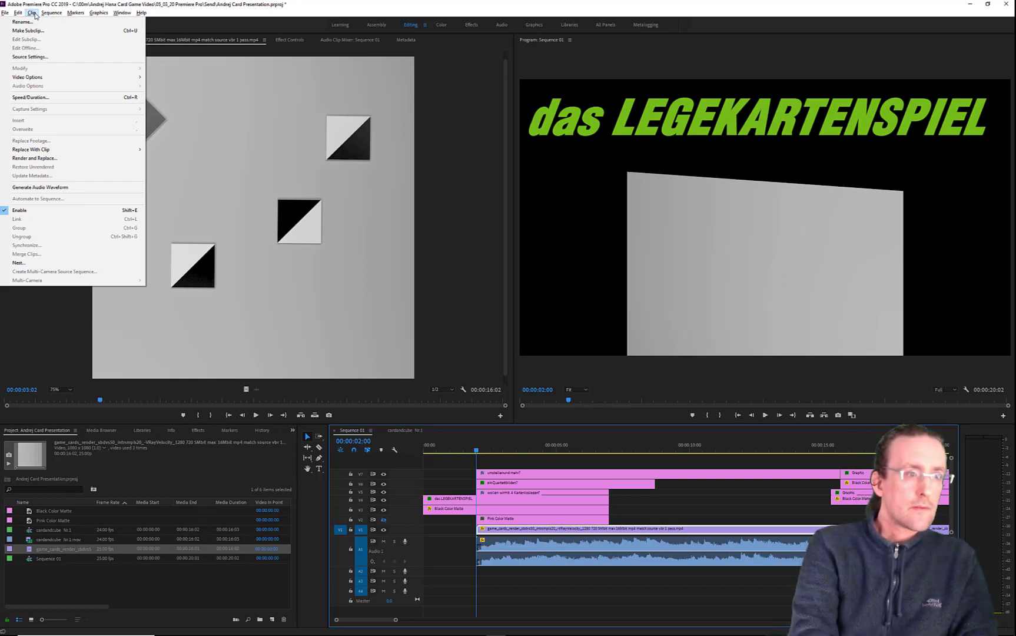
pyautogui.moveTo(59, 15)
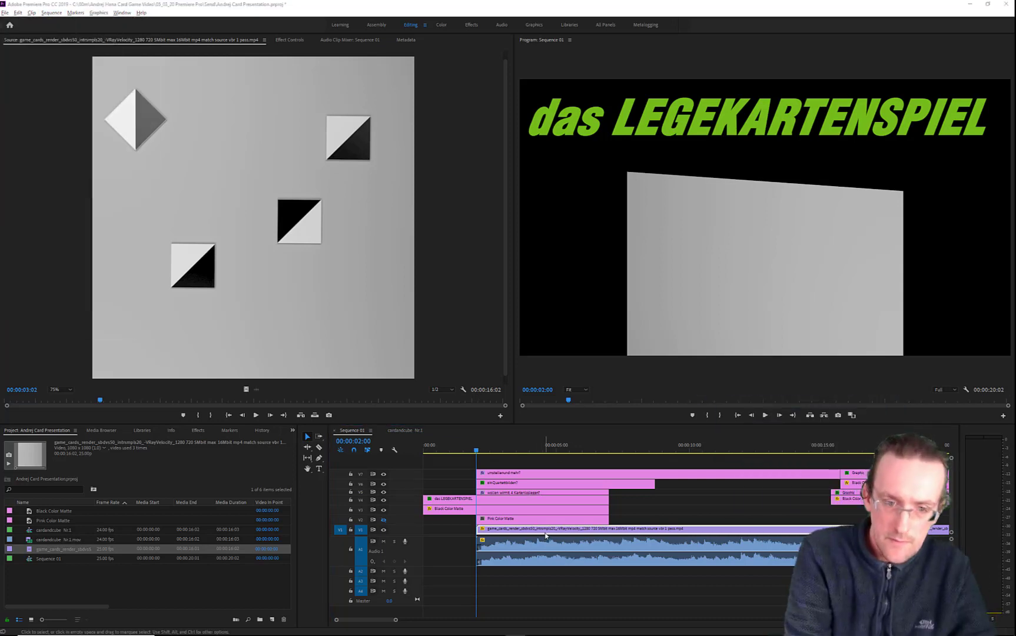
pyautogui.rightClick(546, 534)
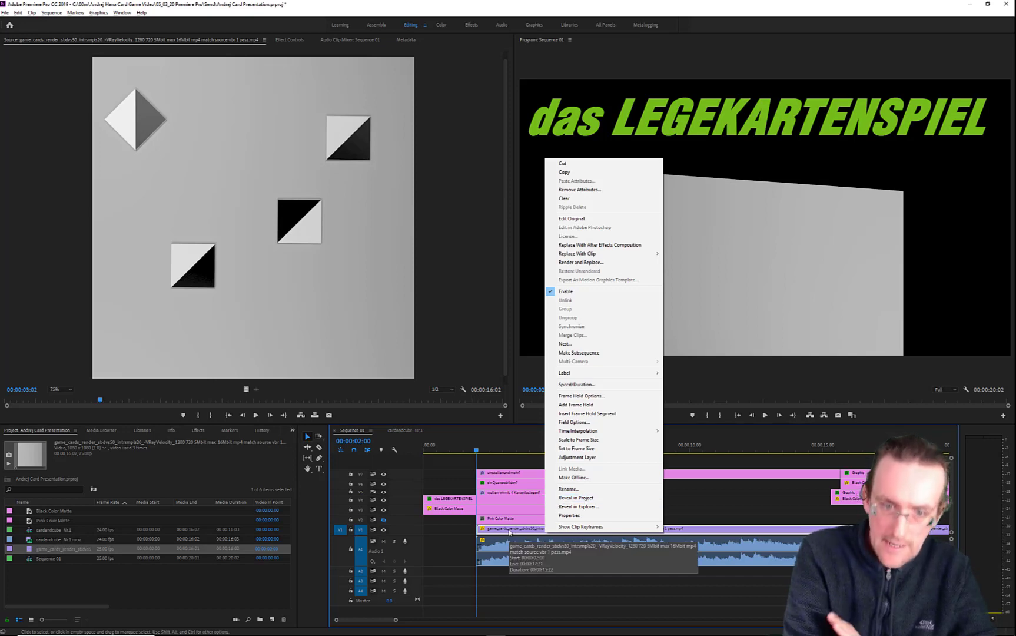
pyautogui.click(576, 406)
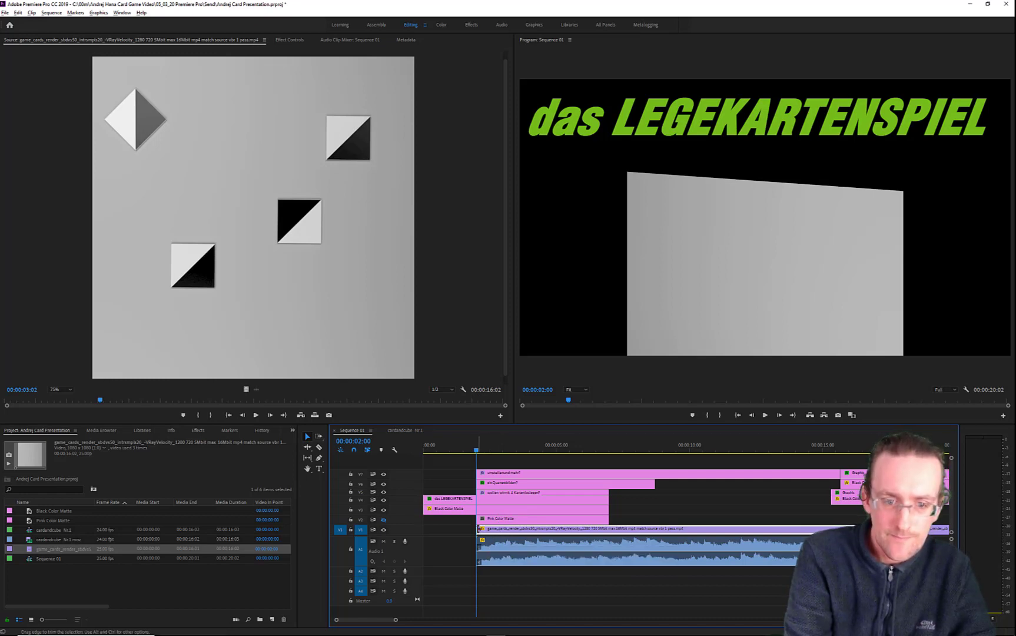
pyautogui.moveTo(478, 527); pyautogui.dragTo(424, 528)
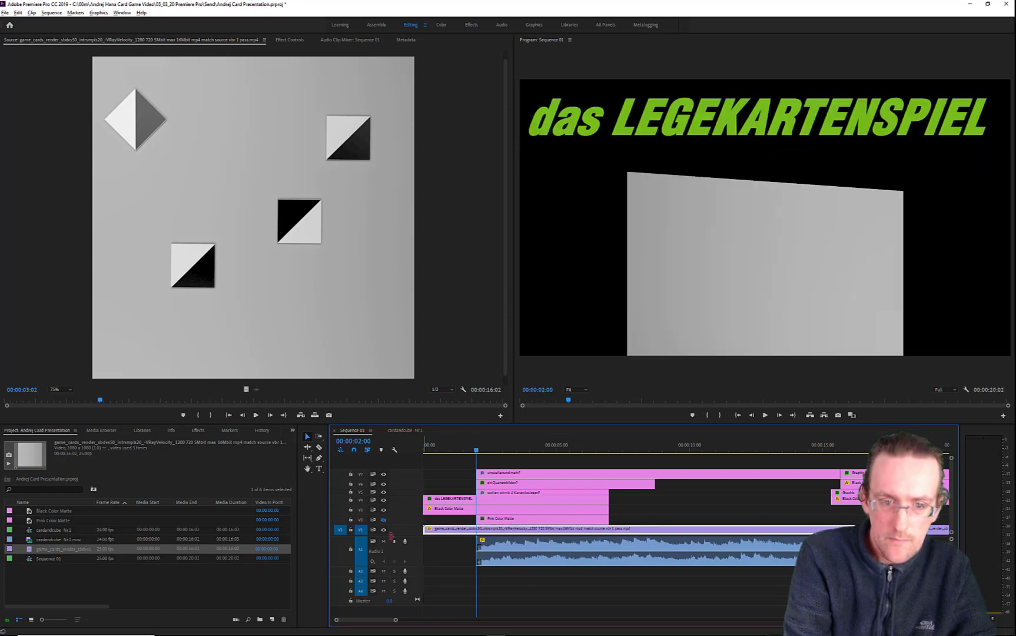
pyautogui.moveTo(478, 452)
pyautogui.mouseDown()
pyautogui.moveTo(446, 451)
pyautogui.moveTo(510, 463)
pyautogui.moveTo(501, 463)
pyautogui.moveTo(905, 430)
pyautogui.moveTo(489, 462)
pyautogui.moveTo(669, 458)
pyautogui.moveTo(550, 457)
pyautogui.moveTo(790, 448)
pyautogui.moveTo(424, 452)
pyautogui.moveTo(478, 464)
pyautogui.mouseUp()
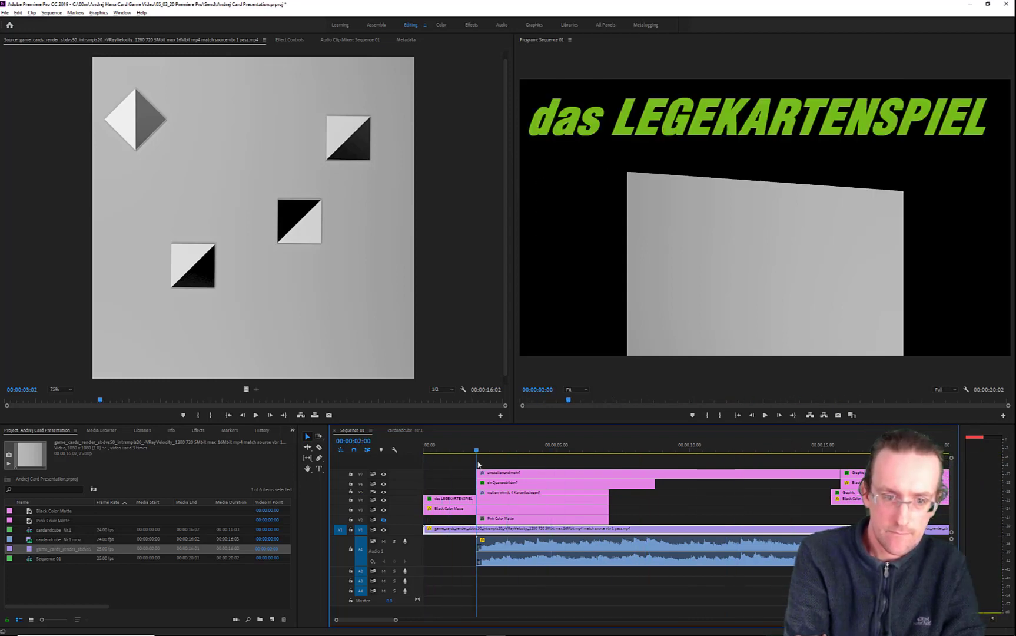
# Undo the frame hold and the extended start of the game cards render clip
pyautogui.hotkey('shift', 'q')
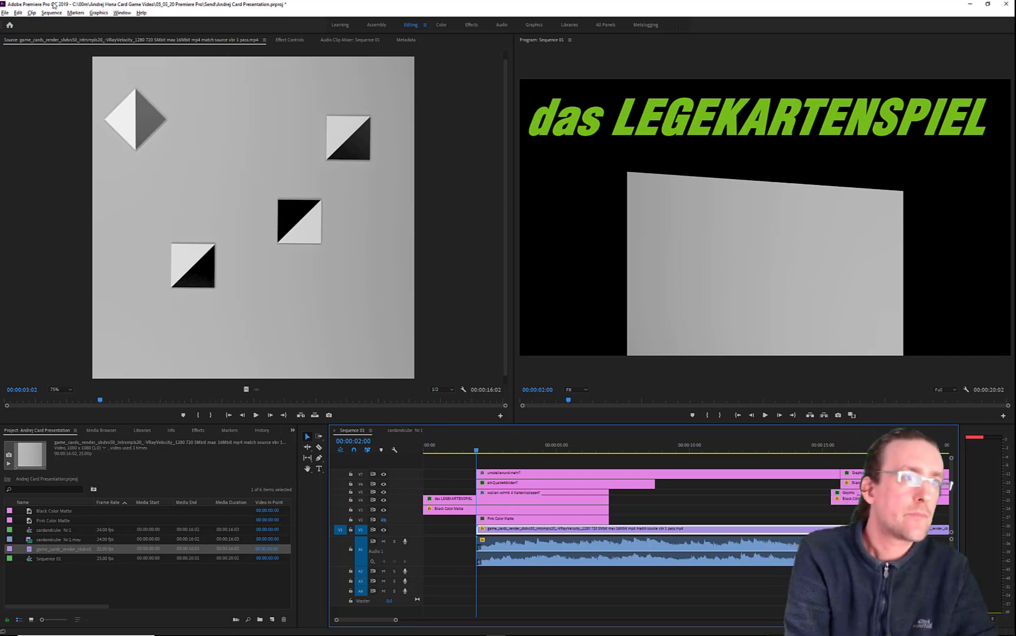
pyautogui.click(18, 13)
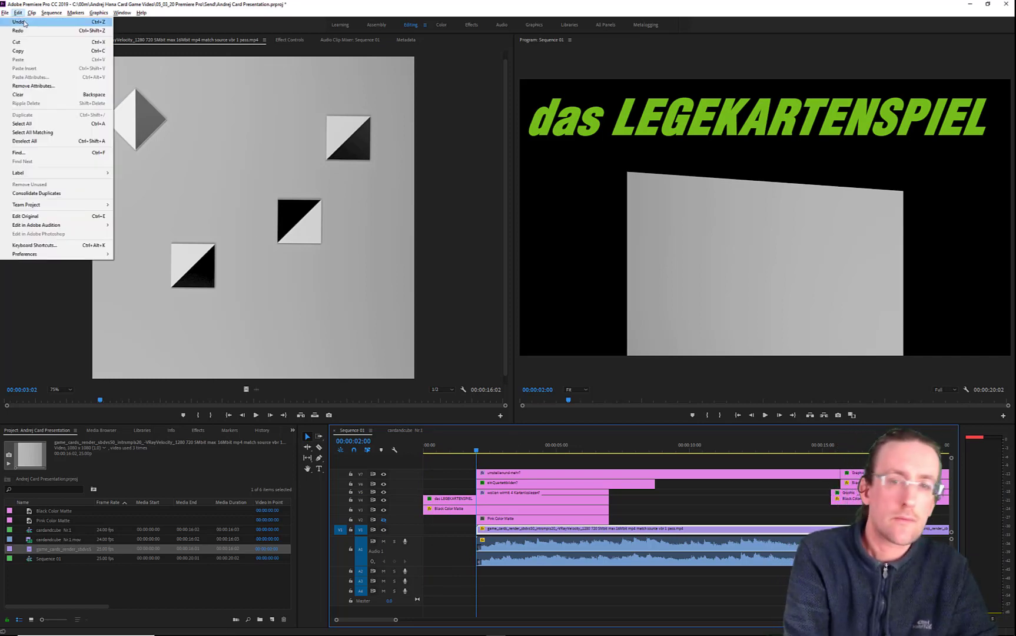
pyautogui.click(24, 22)
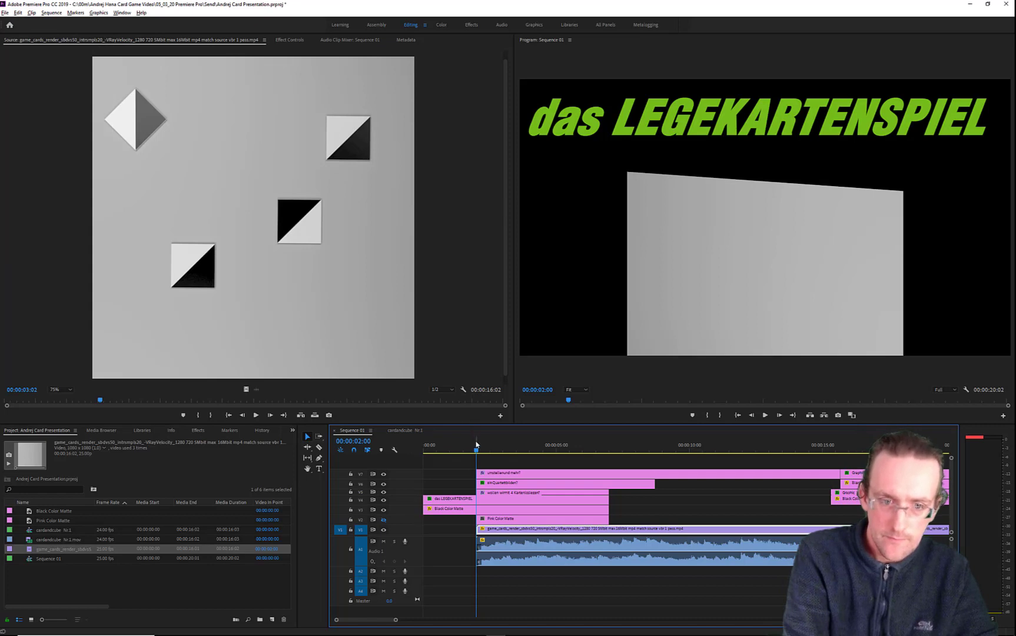
pyautogui.moveTo(476, 451)
pyautogui.mouseDown()
pyautogui.moveTo(557, 449)
pyautogui.moveTo(463, 448)
pyautogui.moveTo(477, 452)
pyautogui.mouseUp()
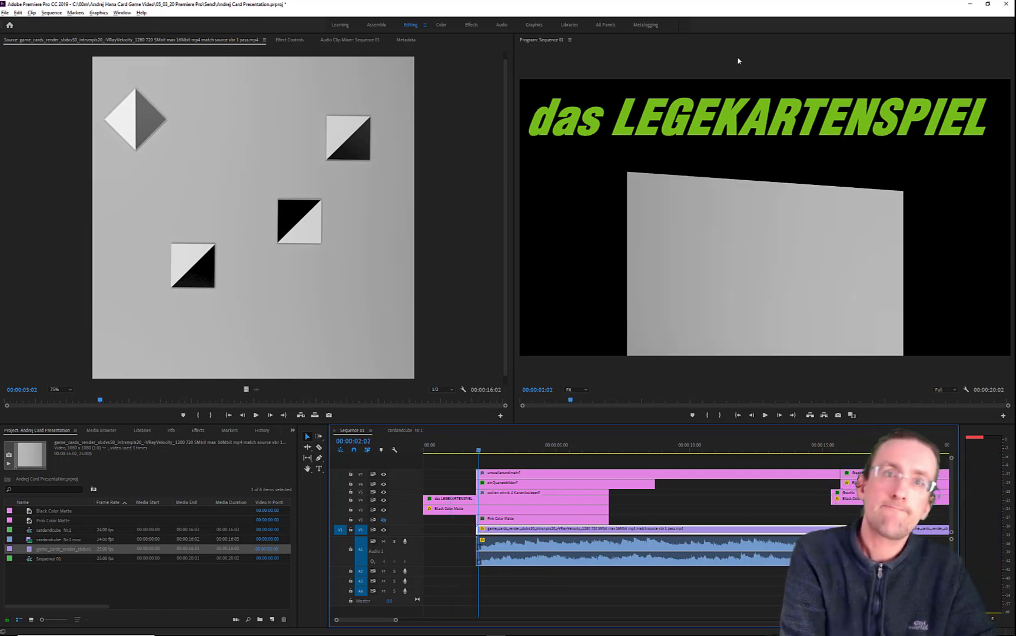
pyautogui.press('Left')
pyautogui.press('Left')
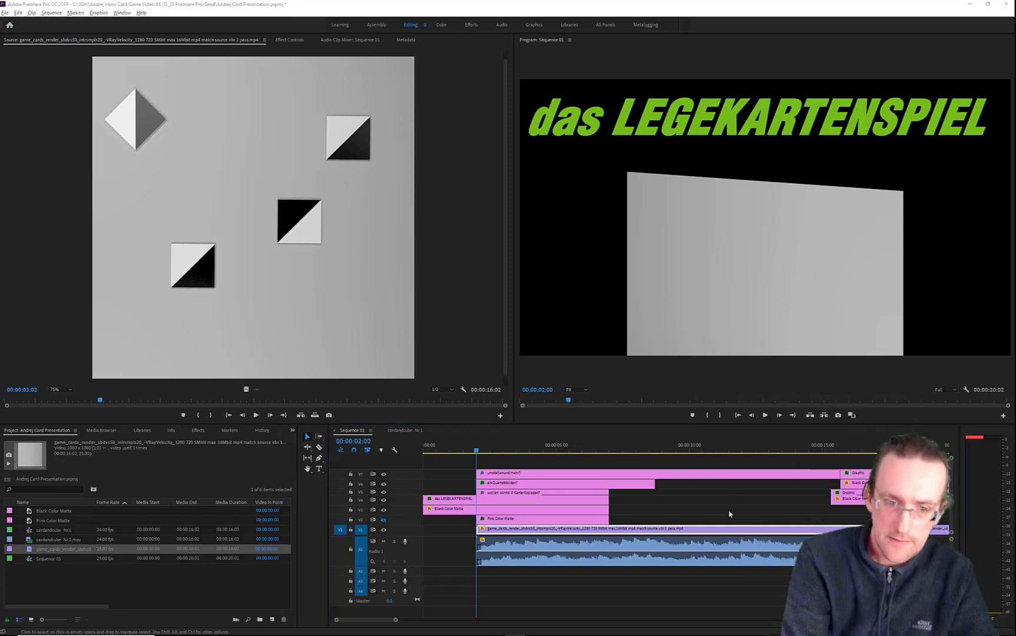
pyautogui.rightClick(564, 529)
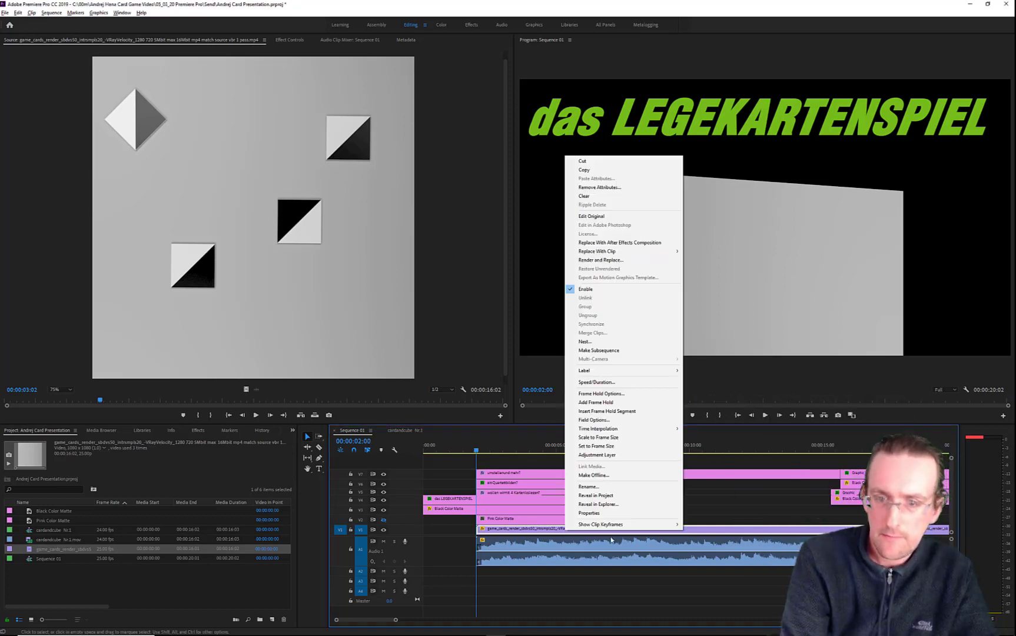
pyautogui.click(892, 420)
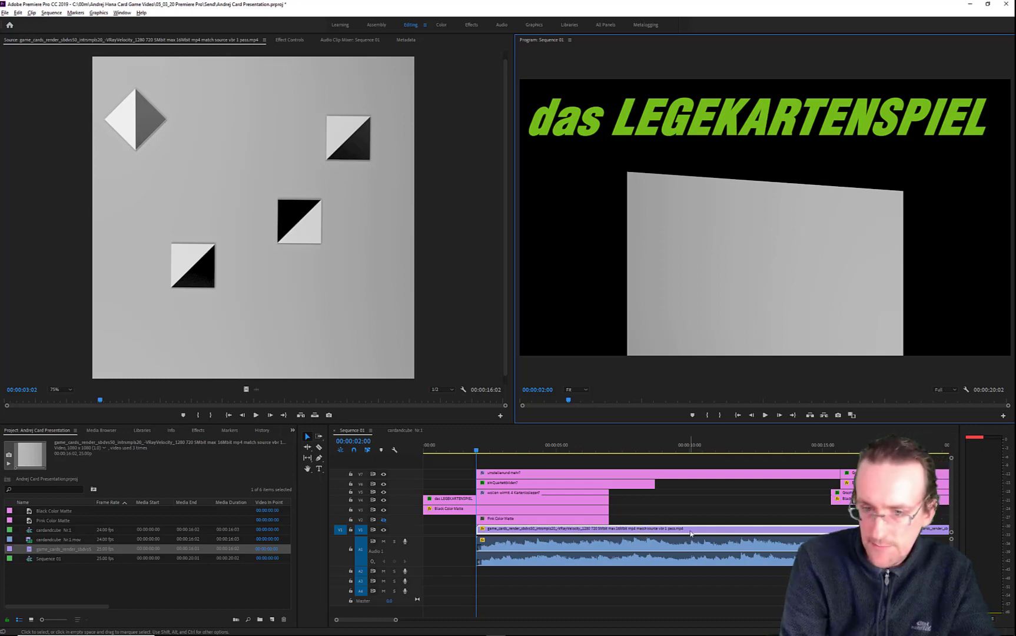
# Start exporting the frame at 00:00:02:00 and choose the card game project's "05_03_20 Premiere Pro" folder as the destination
pyautogui.click(838, 414)
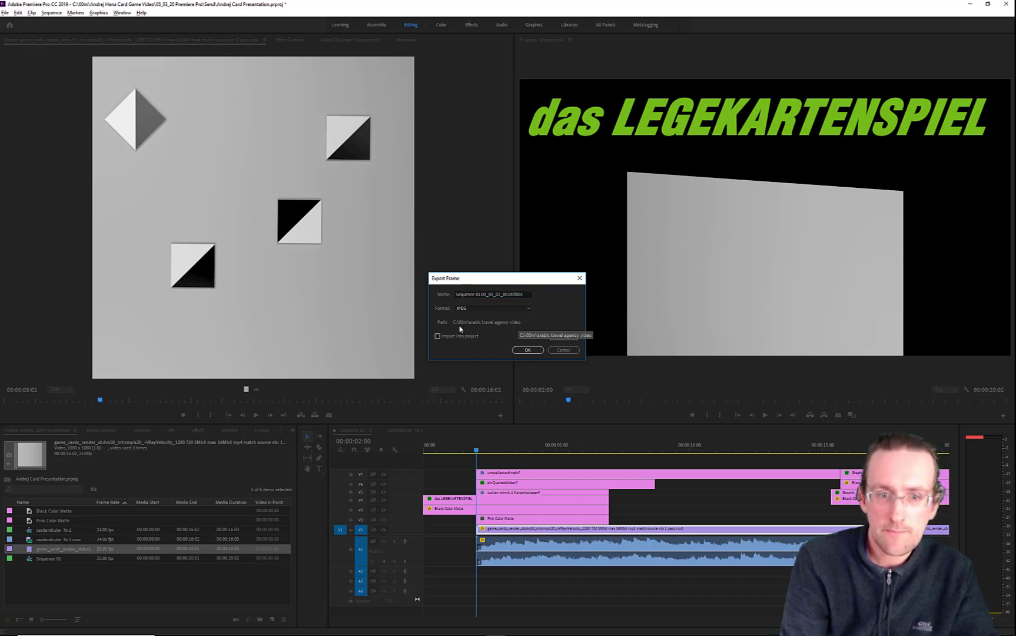
pyautogui.click(562, 336)
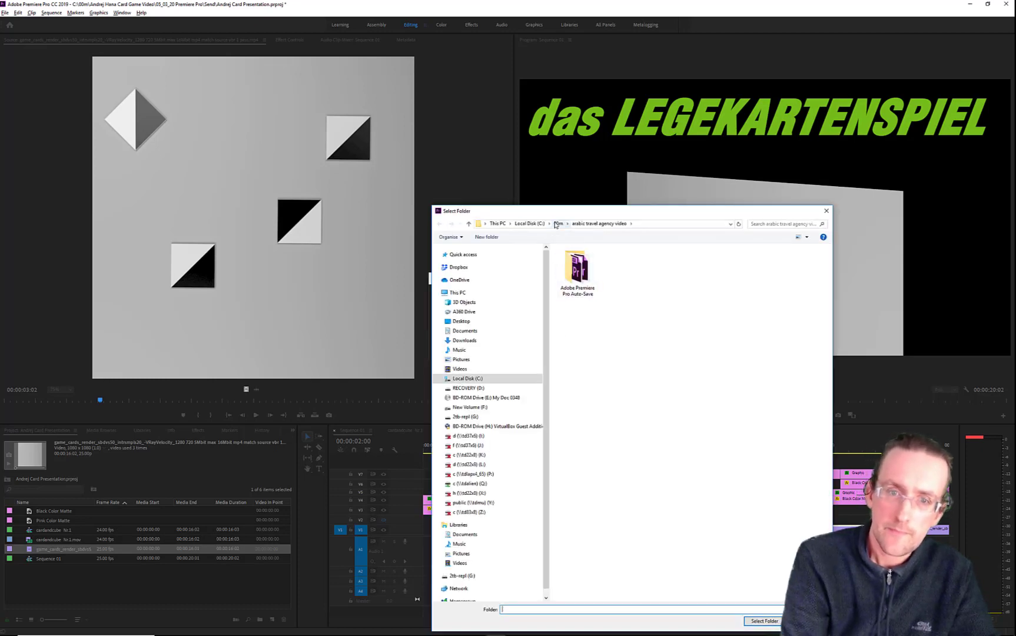
pyautogui.click(556, 224)
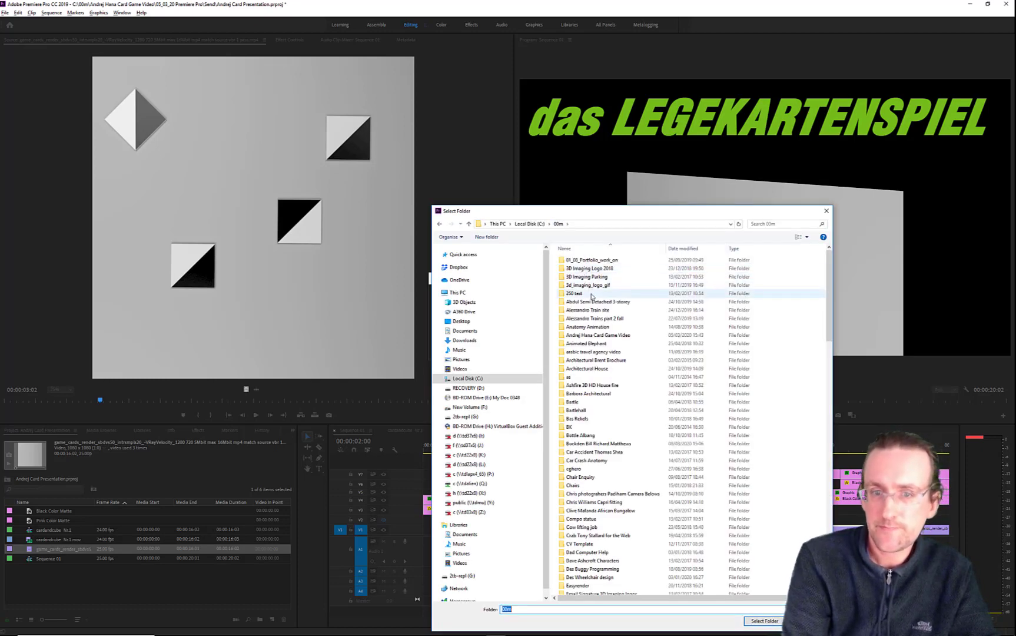
pyautogui.click(591, 295)
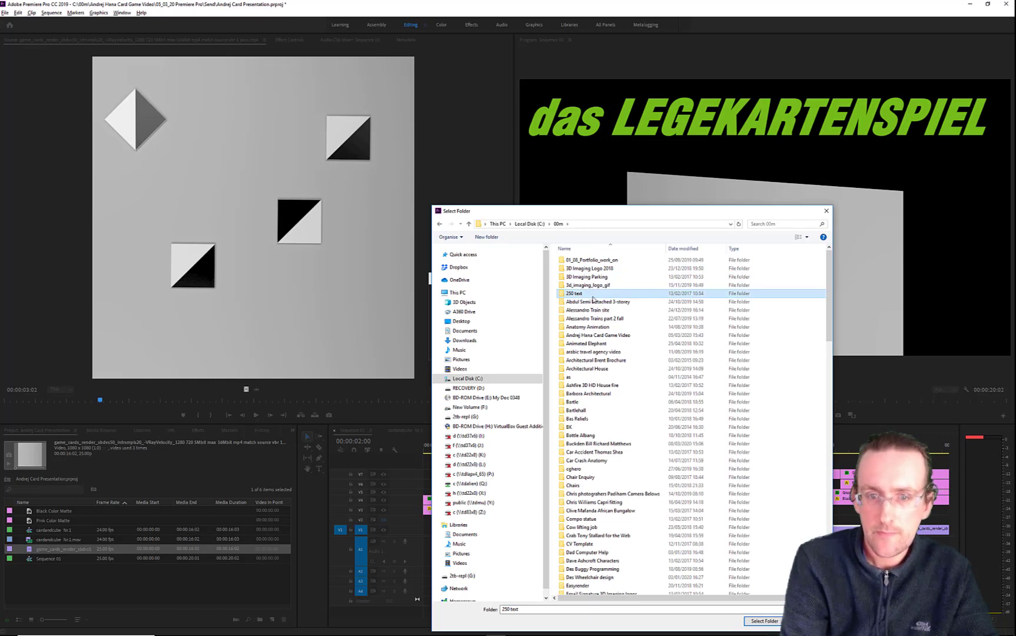
pyautogui.doubleClick(597, 335)
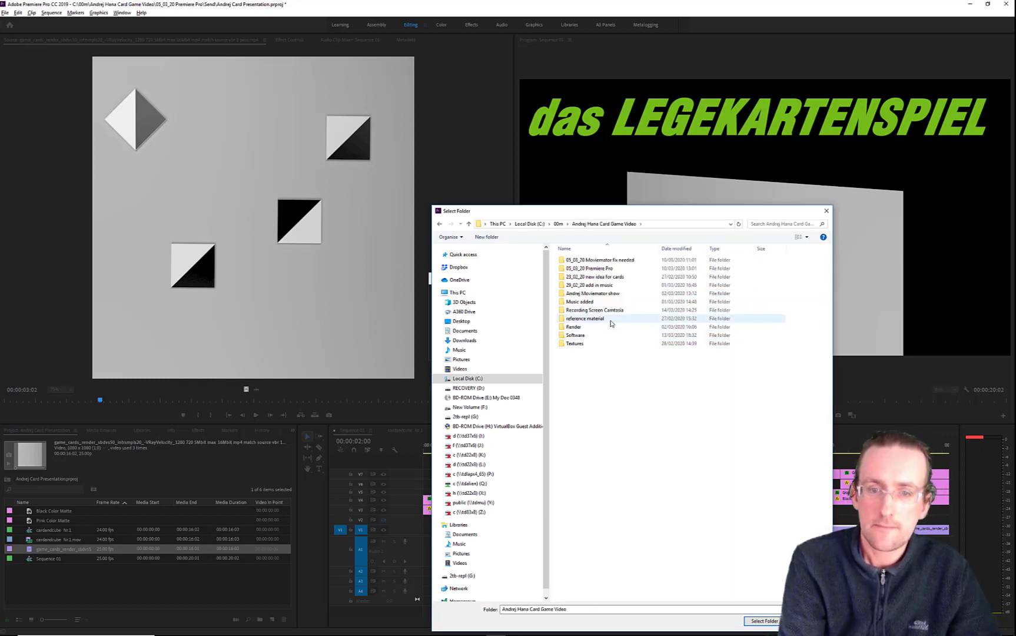
pyautogui.doubleClick(588, 268)
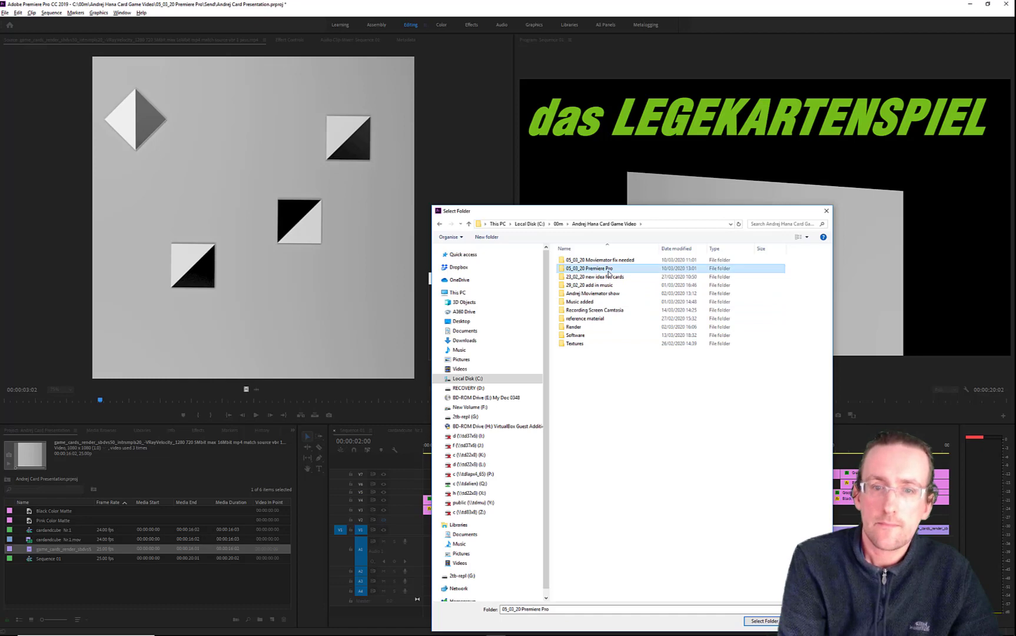
pyautogui.click(763, 620)
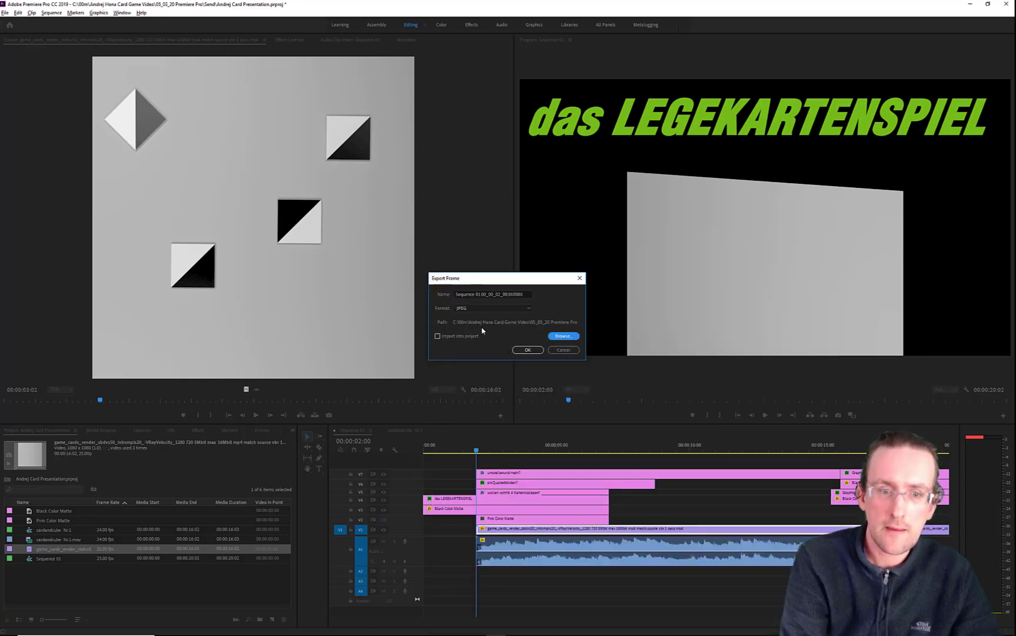
# Set the frame export format to TIFF, enable importing into the project, and export the still
pyautogui.click(499, 309)
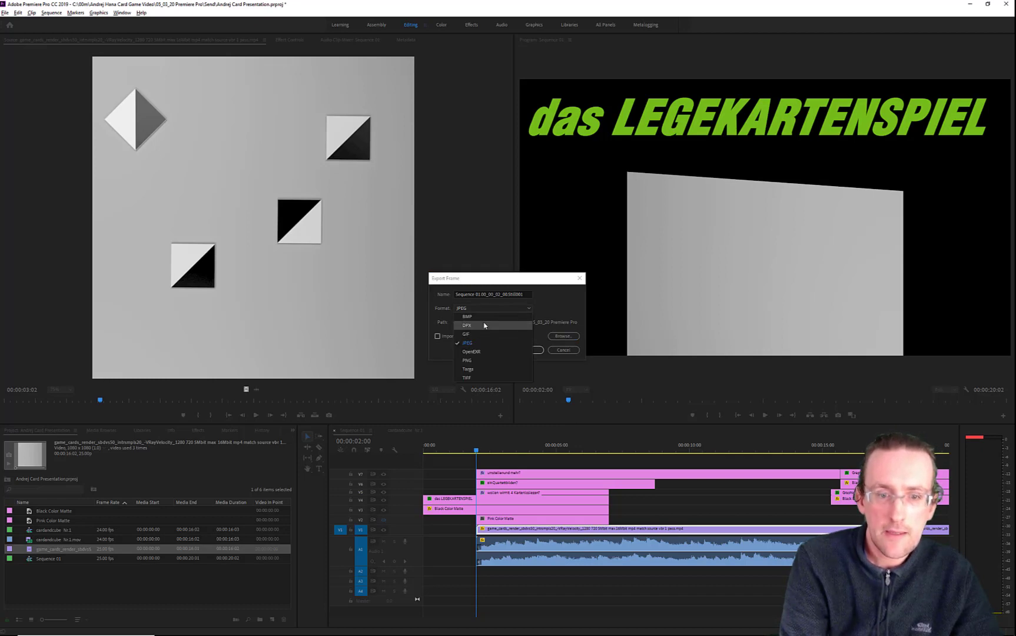
pyautogui.click(482, 377)
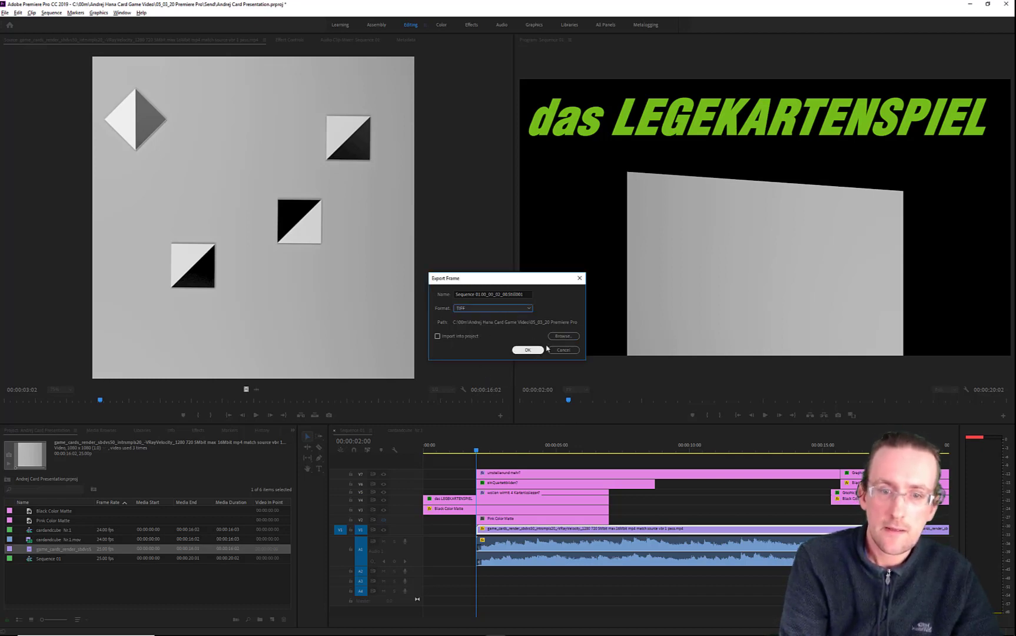
pyautogui.click(463, 336)
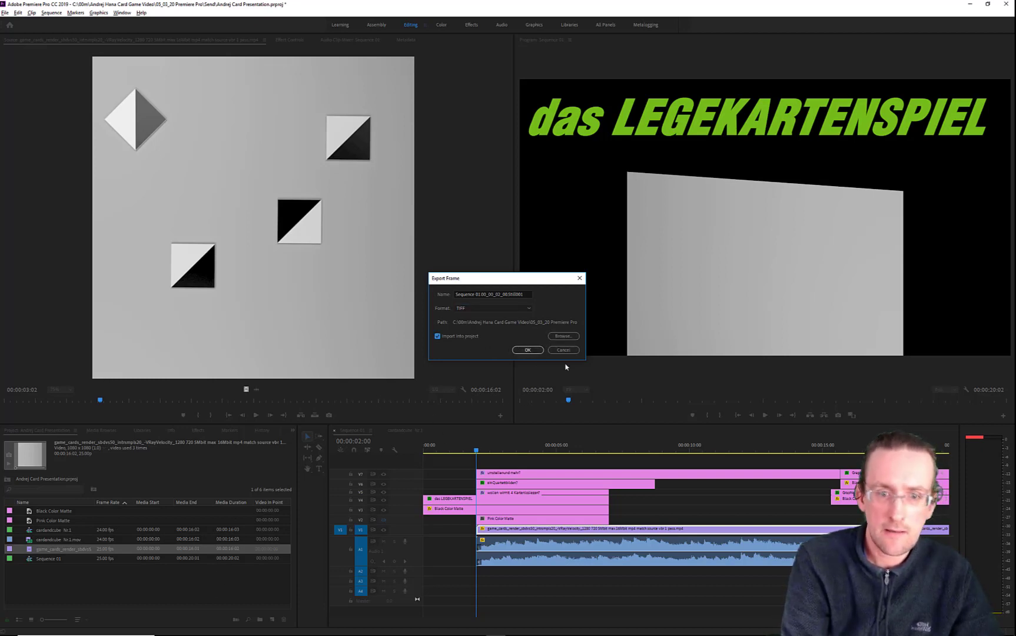
pyautogui.click(528, 349)
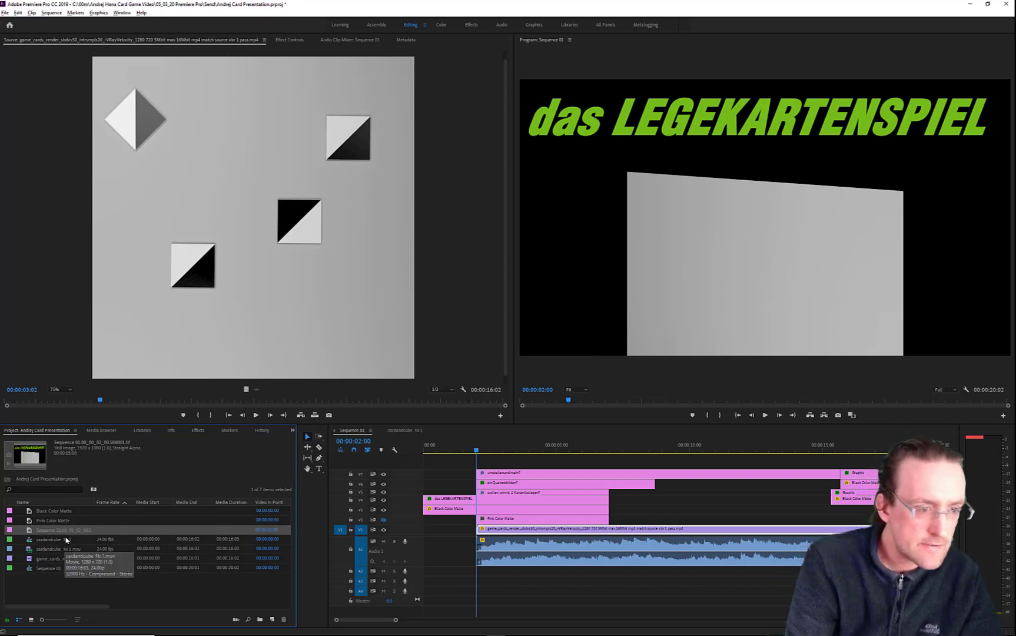
# Place the exported still on V1 to fill the two seconds before the card render clip, and preview the opening
pyautogui.moveTo(56, 531); pyautogui.dragTo(132, 545)
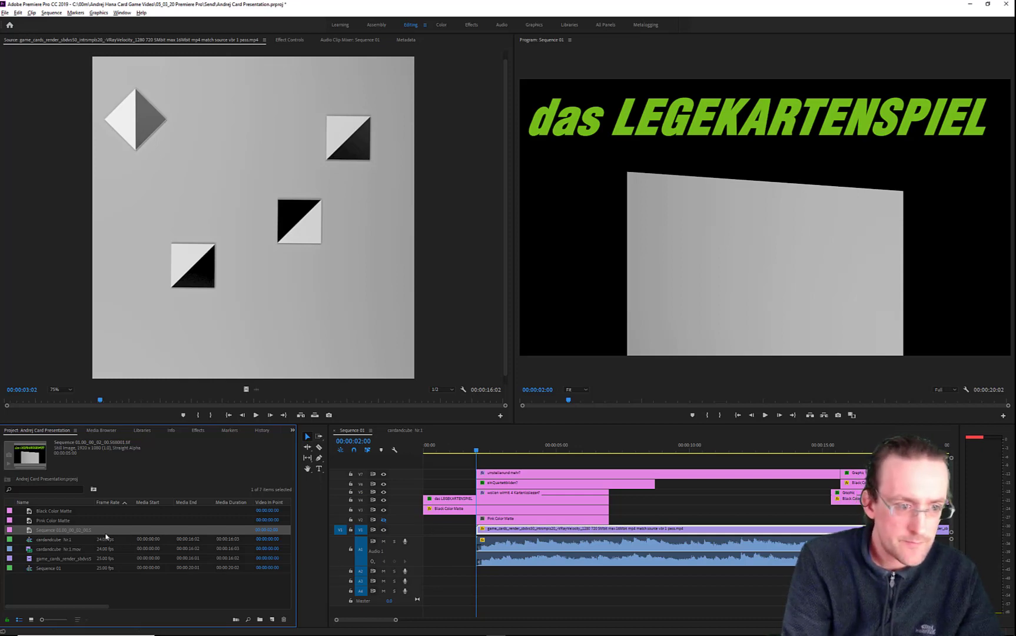
pyautogui.moveTo(92, 531); pyautogui.dragTo(474, 528)
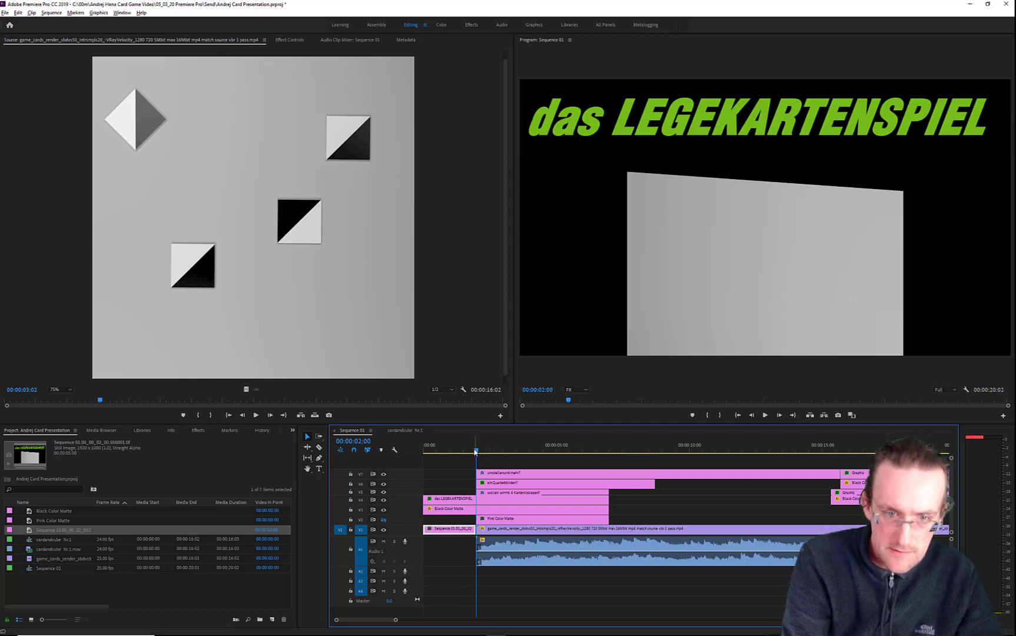
pyautogui.click(472, 451)
pyautogui.moveTo(472, 452); pyautogui.dragTo(422, 464)
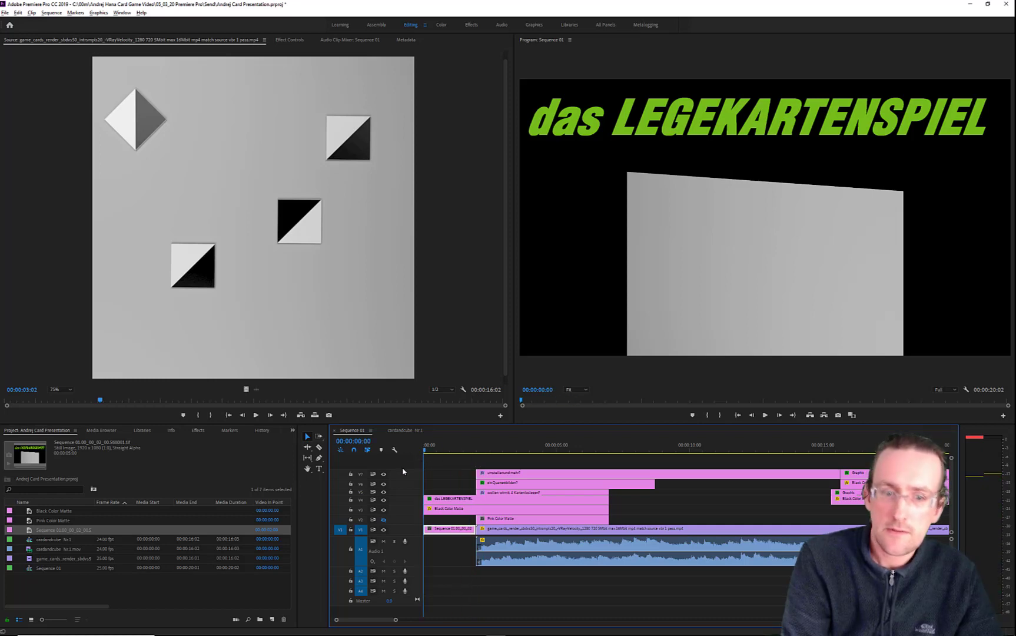
pyautogui.press('space')
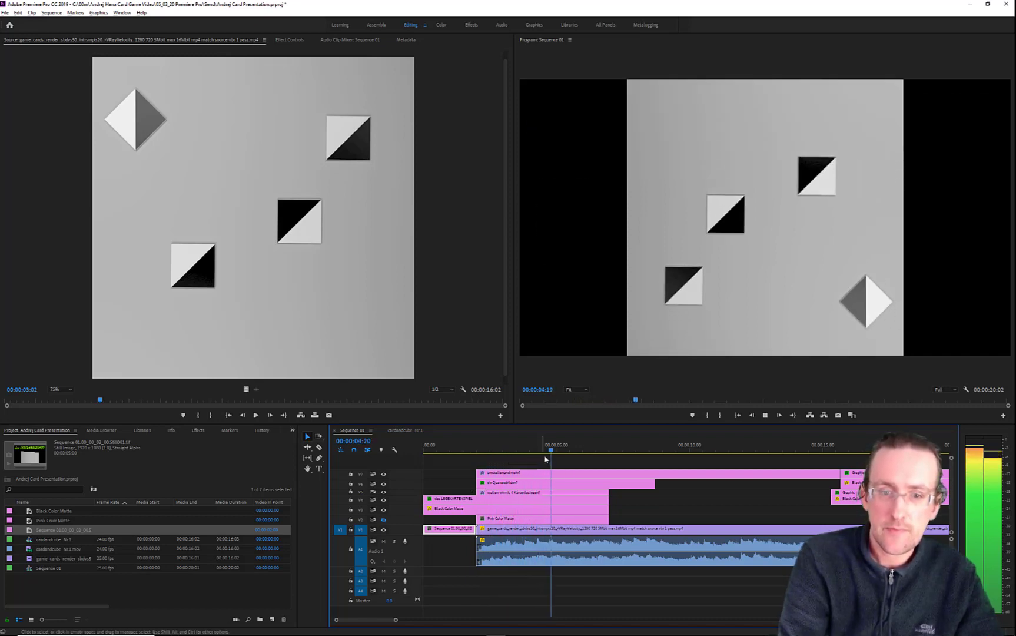
pyautogui.click(592, 451)
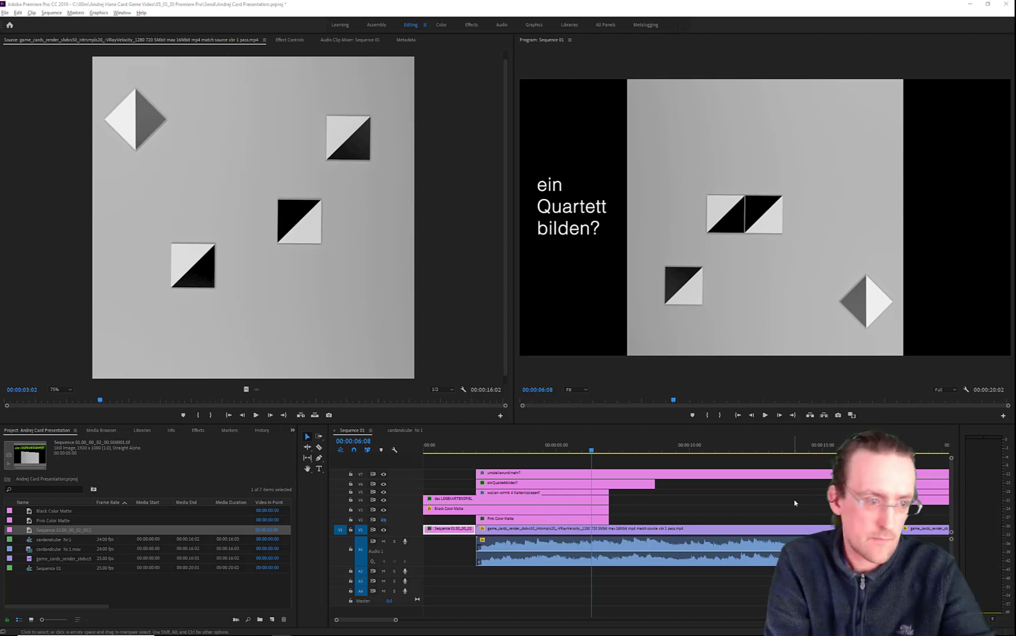
# Insert the four-point revision list into a new Notepad document and mark point 1 with an asterisk
pyautogui.click(7, 627)
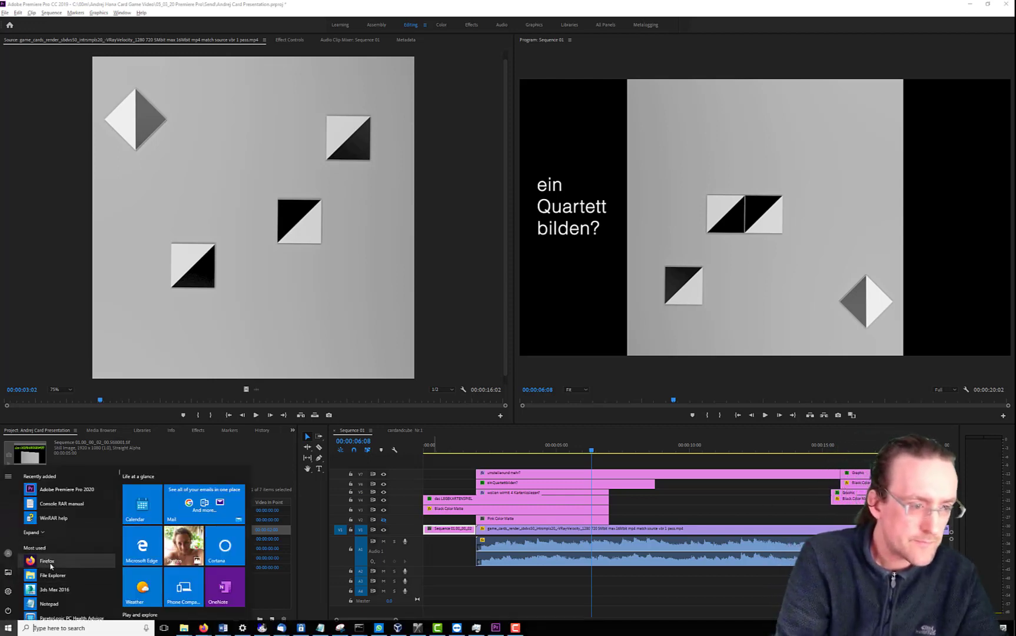
pyautogui.click(50, 603)
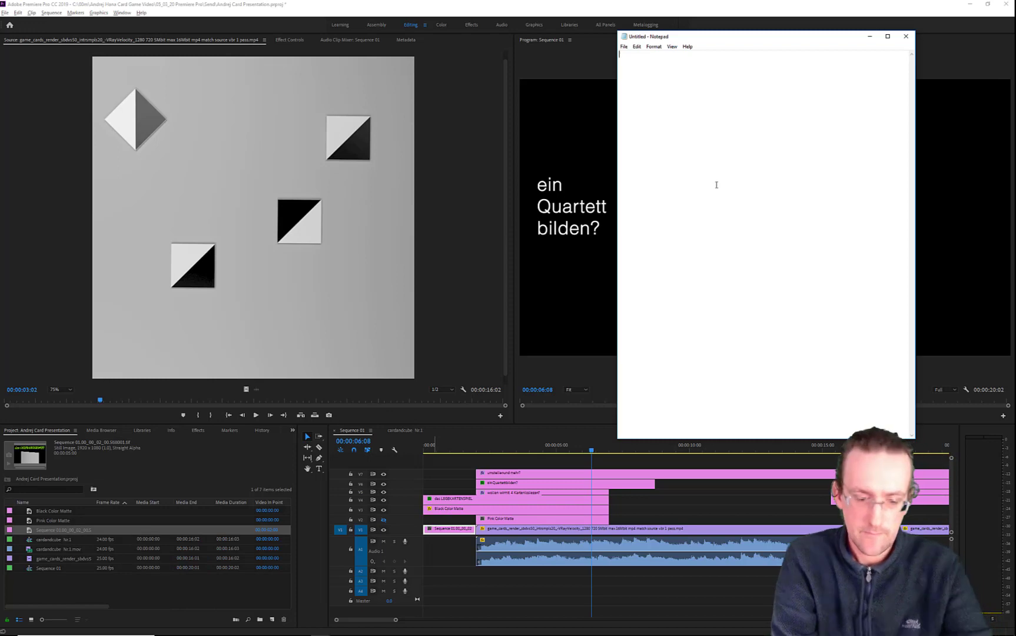
pyautogui.write('1) have the opening green script been shown for longer as a still picture, so one can read and comprehend, with the audio track empty, for about two seconds 2) replace the white text on the left saying "umstellen und mehr" with these two in sequence "umstellen" and "weitere Karten zulegen" telling/suggesting to turn (your gimmick) and to add more cards (we show a nonett, however, more can be added), respectively 3) in the final green script the word SPAB read SPAß, meaning have a fun, wherein the "ß" character you find in the german key-board at the 2nd to the left from the backspace. It is a sharp S, something like ss (sounds like an s indeed, while a s in german tends to resemble a z and, besides, it - the ß - tells you to pronounce the preceding a rather long, whereas in front of a ss the a must be pronounced short.) 4) before the end add another script in white, bottom right, as if a continuation of ...SPAß !    after a few empty spaces    cardandcube #1 this is the oficial name of the lay card game, next numbers being in preparation.')
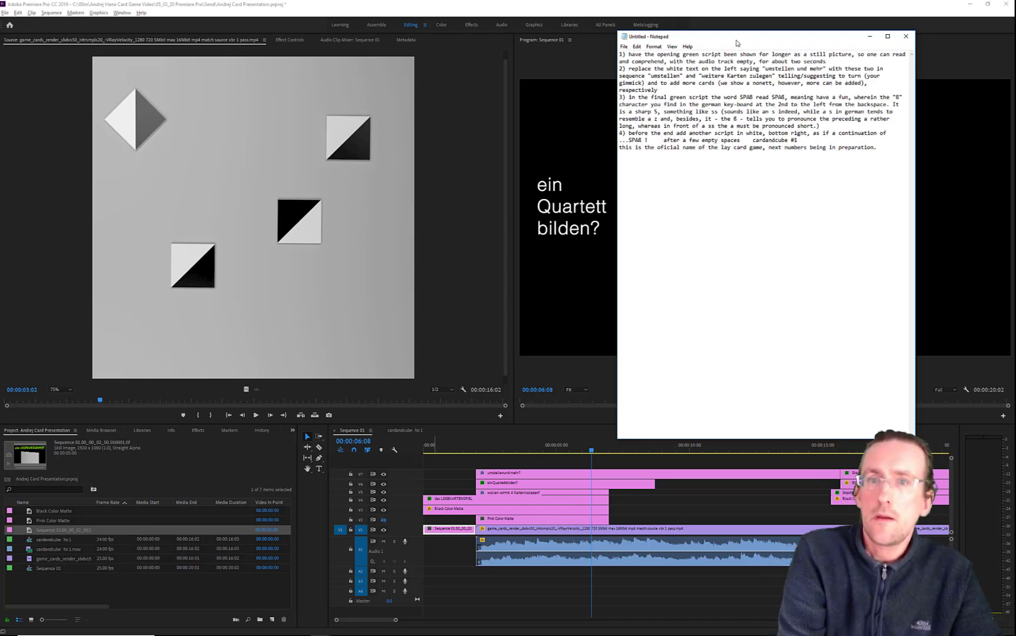
pyautogui.moveTo(741, 37); pyautogui.dragTo(670, 201)
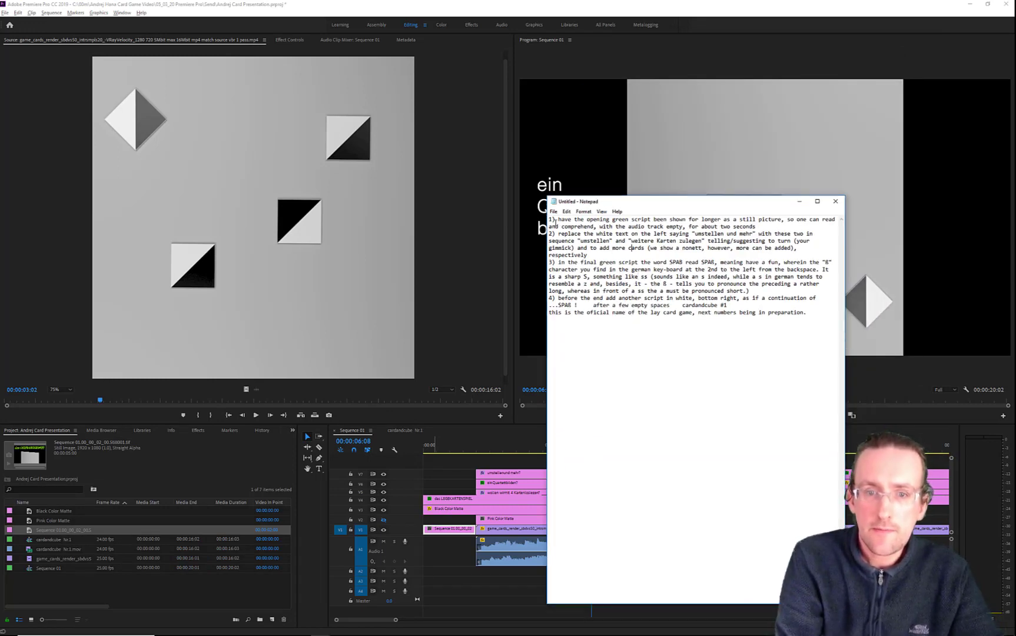
pyautogui.write('*')
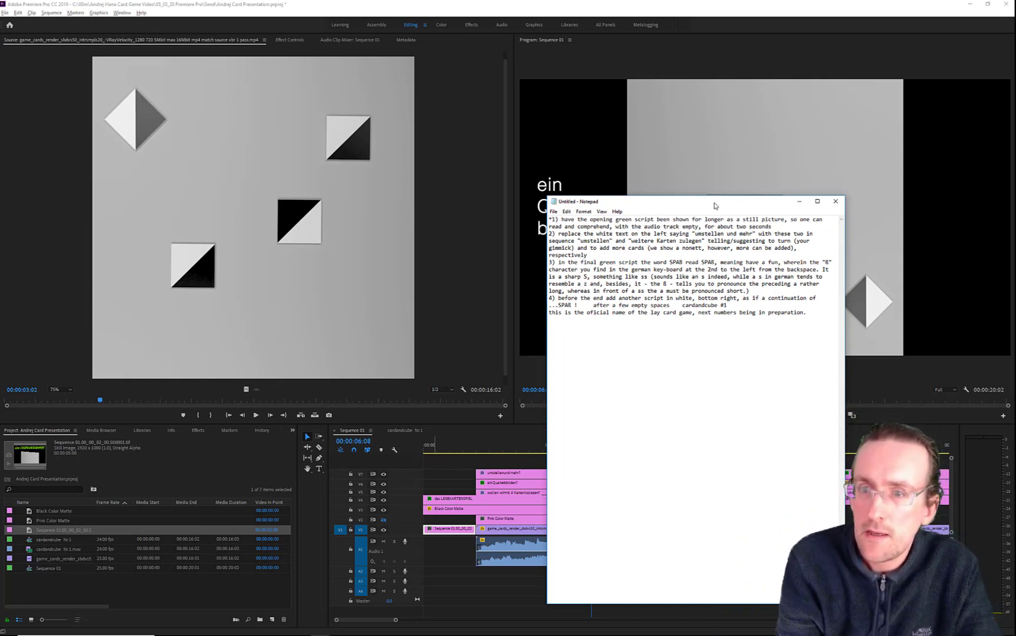
pyautogui.moveTo(714, 205); pyautogui.dragTo(342, 200)
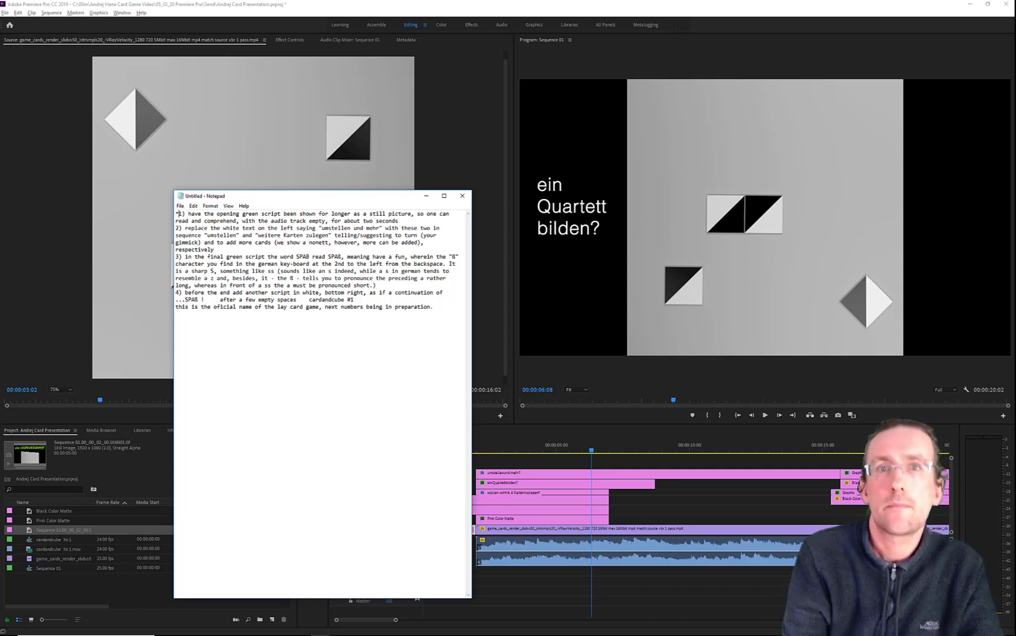
# Check the "umstellen und mehr?" title at 00:00:09:03 in Premiere Pro against point 2 of the Notepad revision list
pyautogui.click(667, 180)
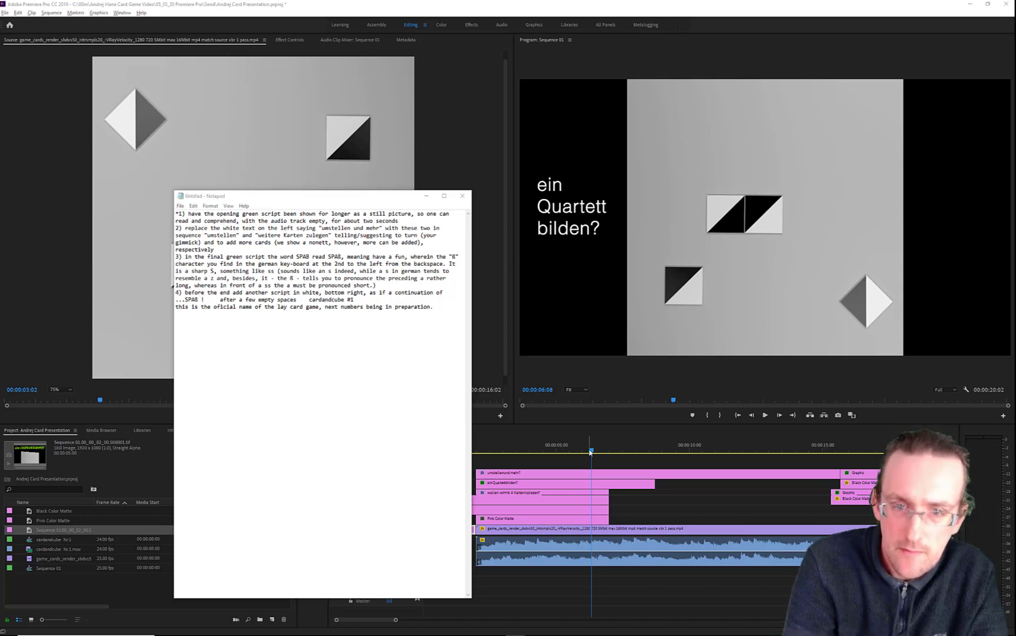
pyautogui.moveTo(603, 453); pyautogui.dragTo(666, 453)
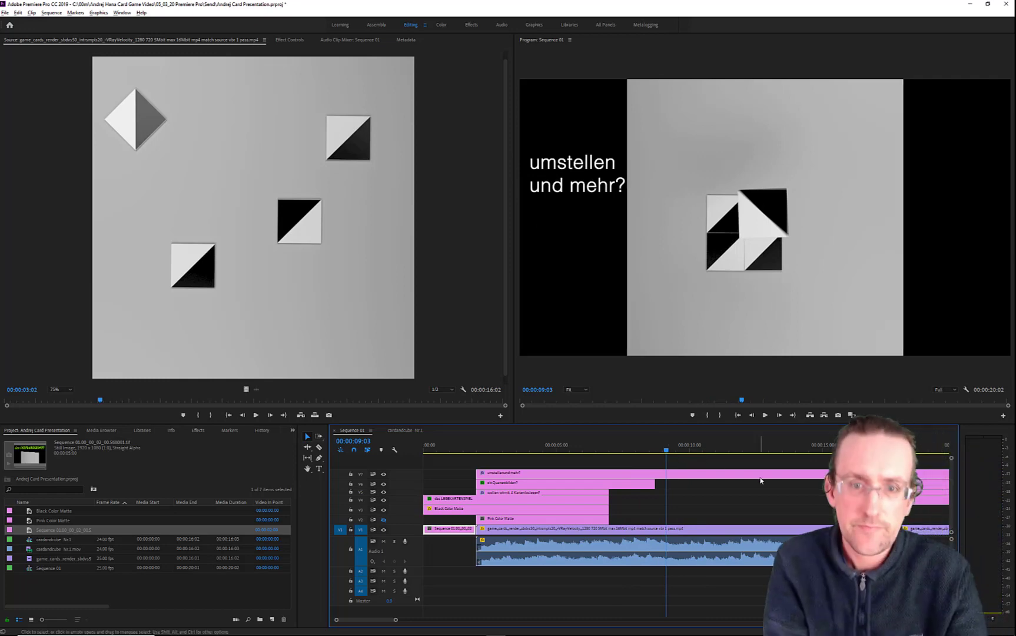
pyautogui.hotkey('alt', 'Tab')
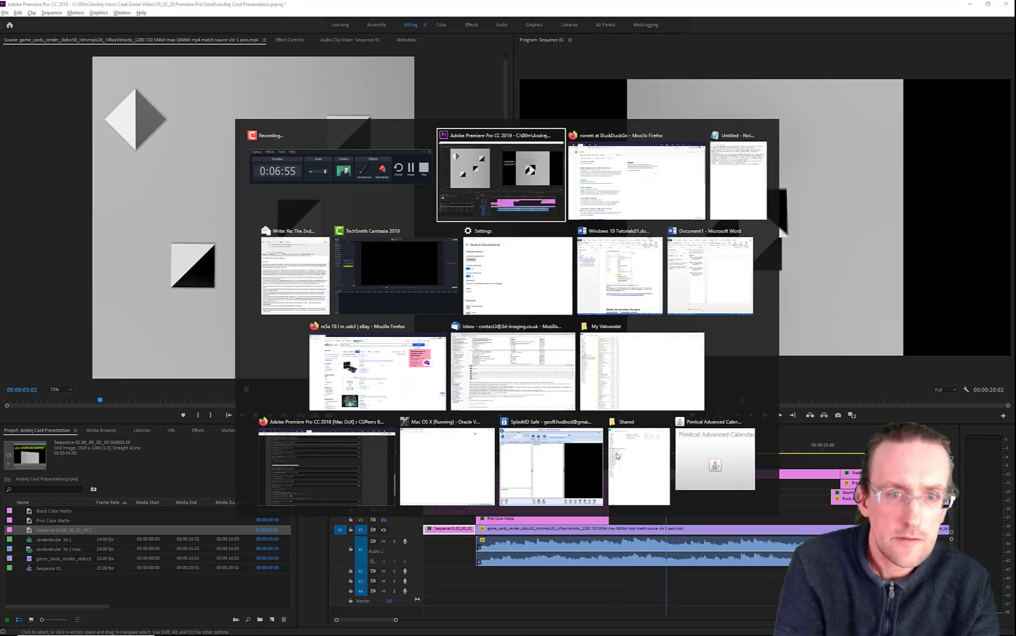
pyautogui.hotkey('alt', 'Tab')
pyautogui.hotkey('alt', 'Tab')
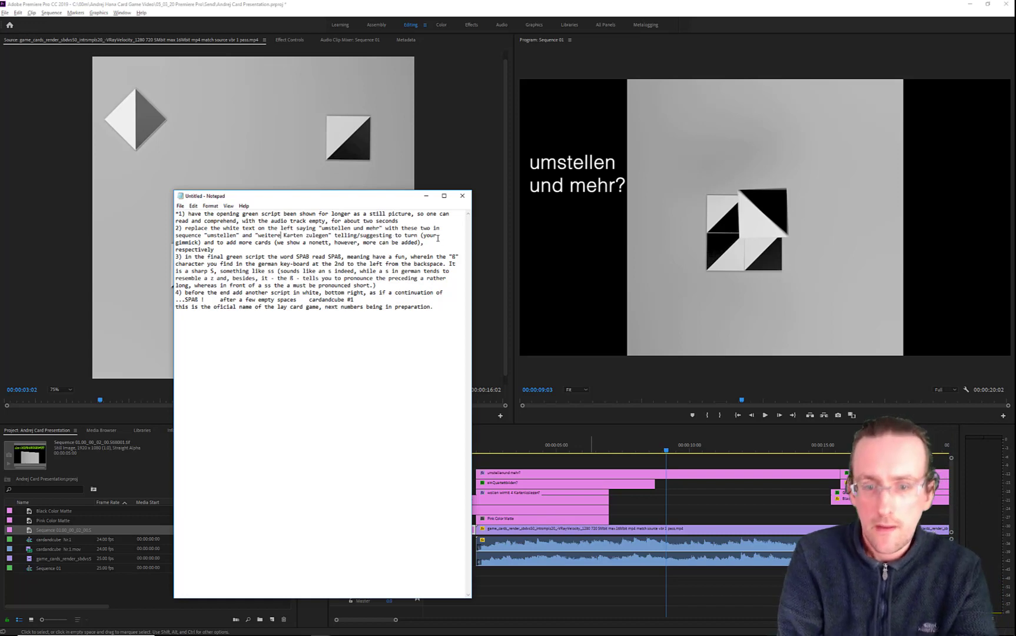
# Return to Premiere Pro, select the "umstellen und mehr?" title on V7, and add a video track above it
pyautogui.click(611, 476)
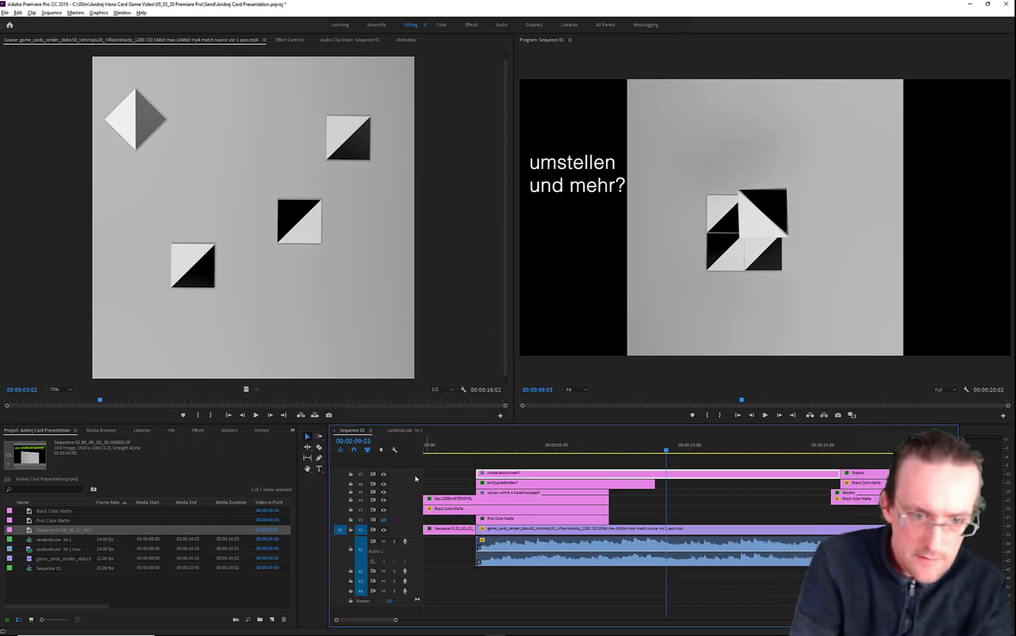
pyautogui.rightClick(416, 478)
pyautogui.click(433, 493)
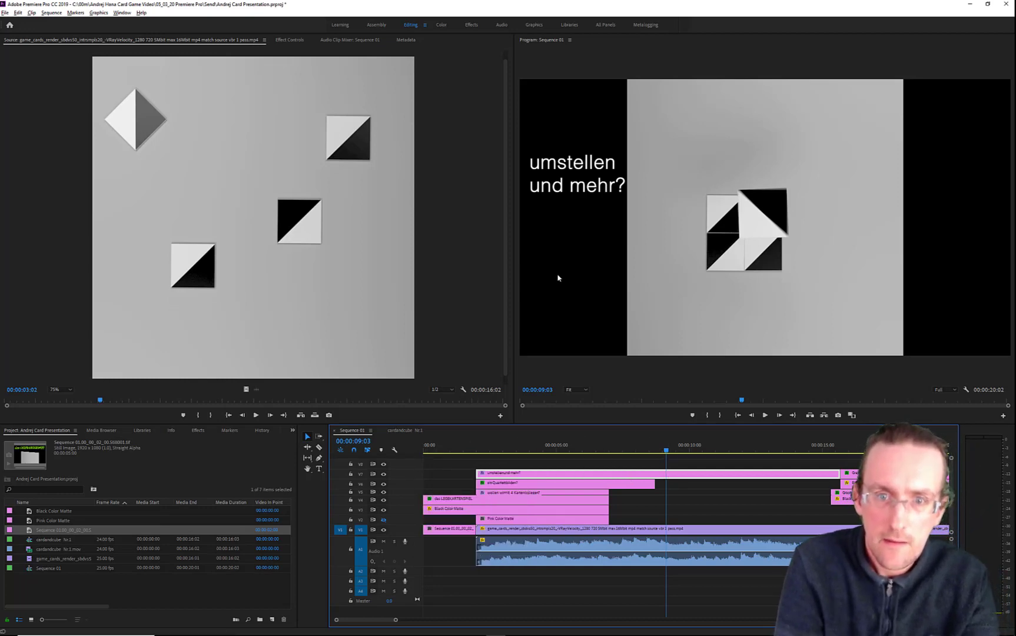
# Cut the second line "und mehr?" from the title text, leaving only "umstellen"
pyautogui.click(572, 184)
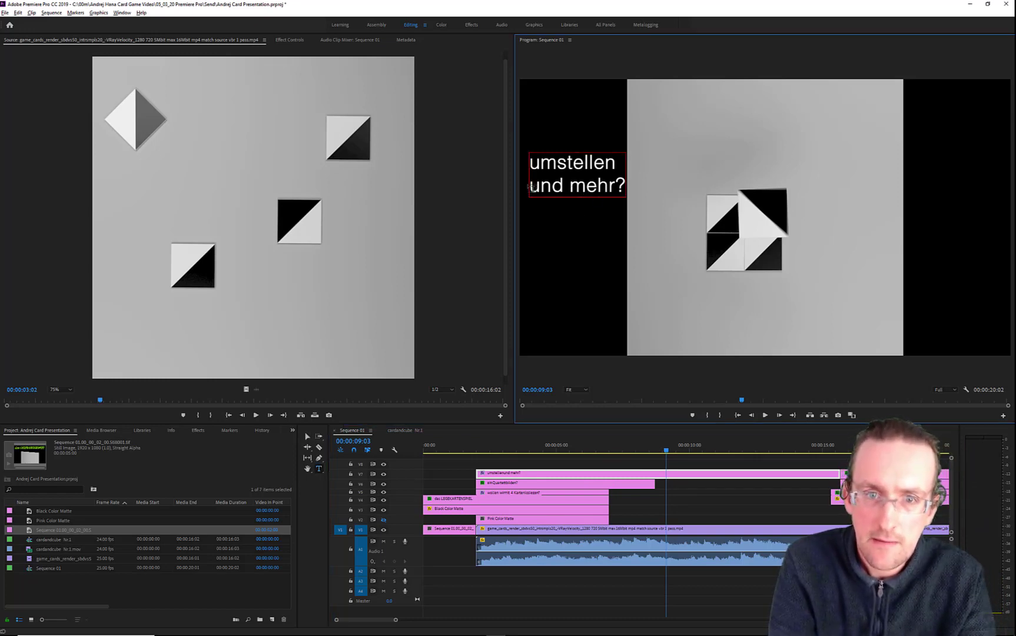
pyautogui.moveTo(531, 186); pyautogui.dragTo(628, 193)
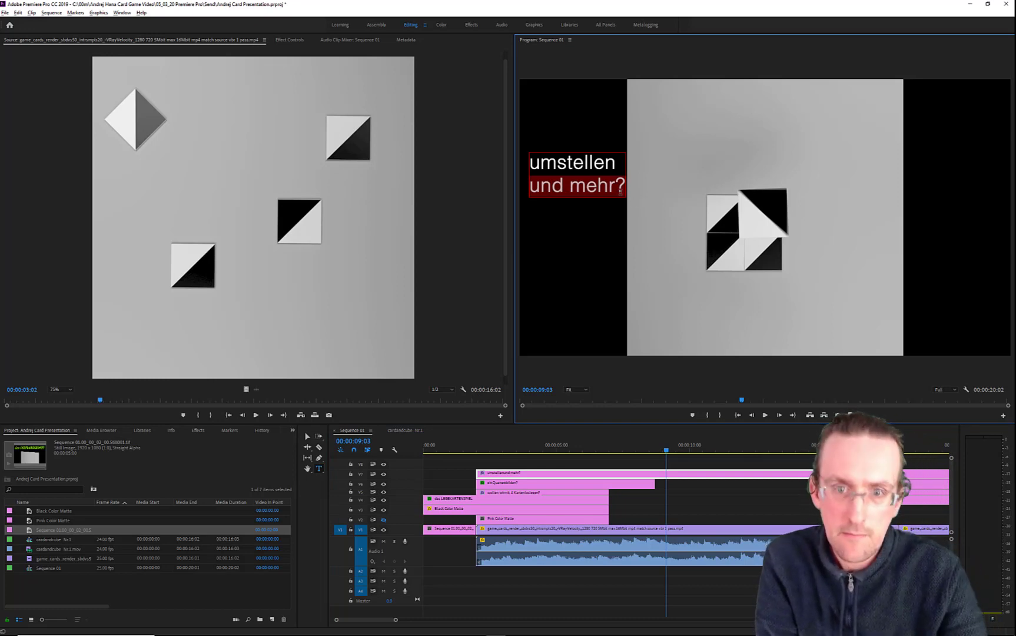
pyautogui.rightClick(587, 193)
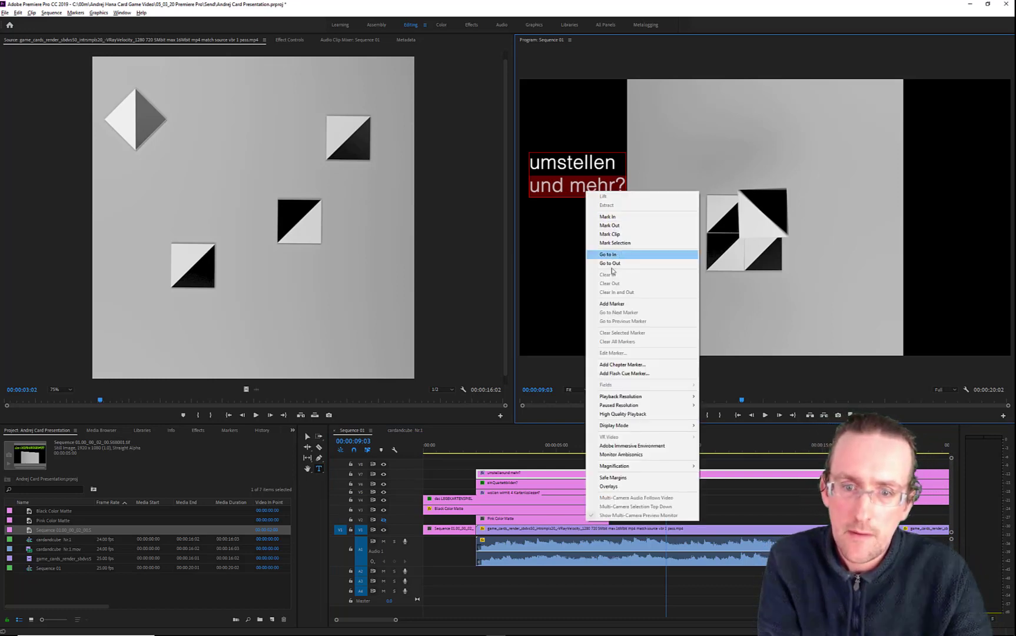
pyautogui.click(630, 303)
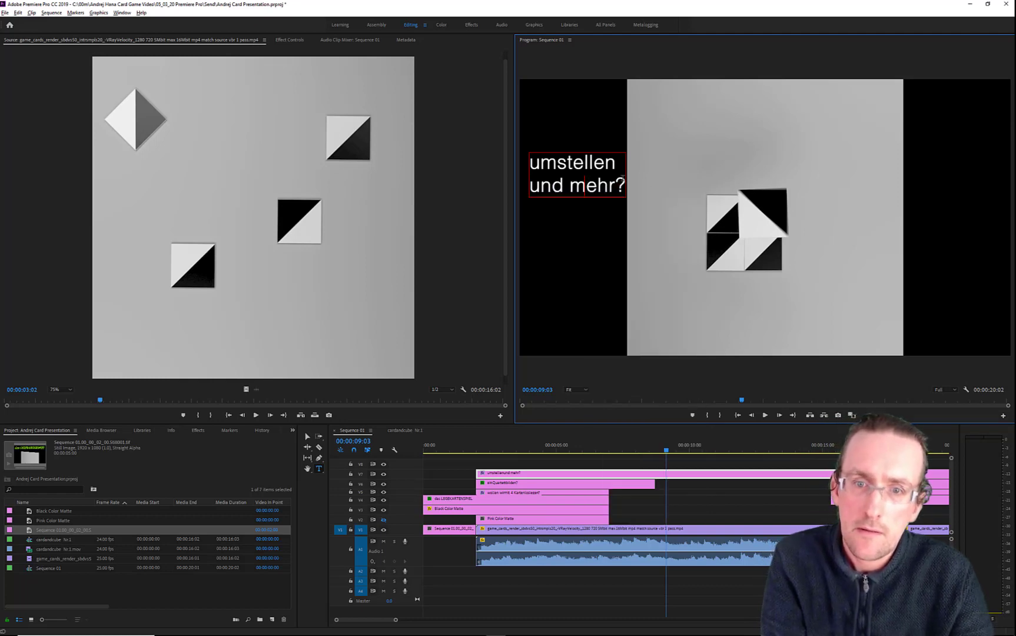
pyautogui.moveTo(623, 184); pyautogui.dragTo(492, 196)
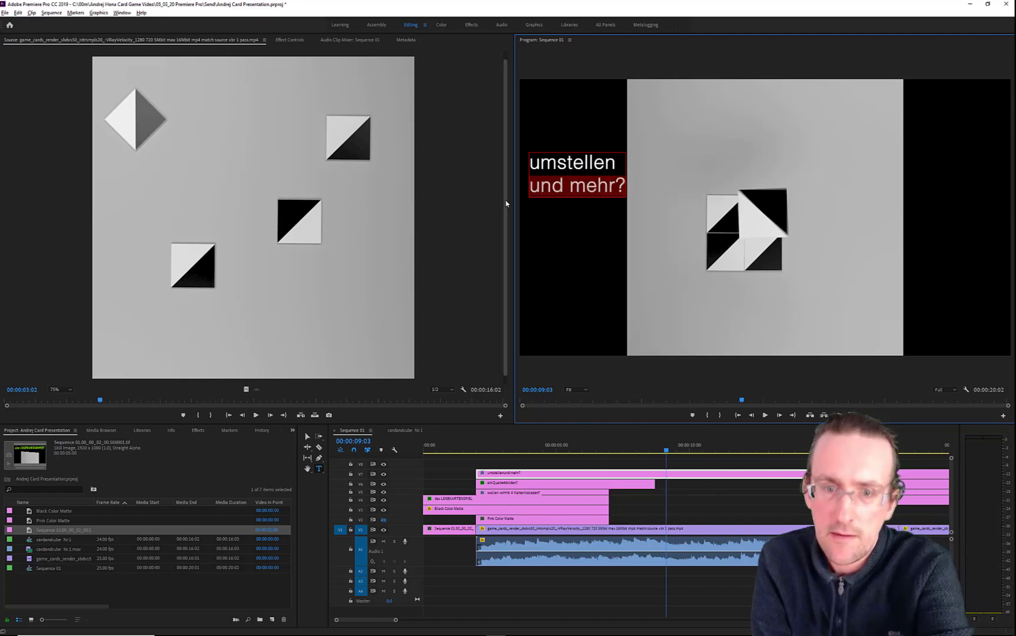
pyautogui.hotkey('ctrl', 'x')
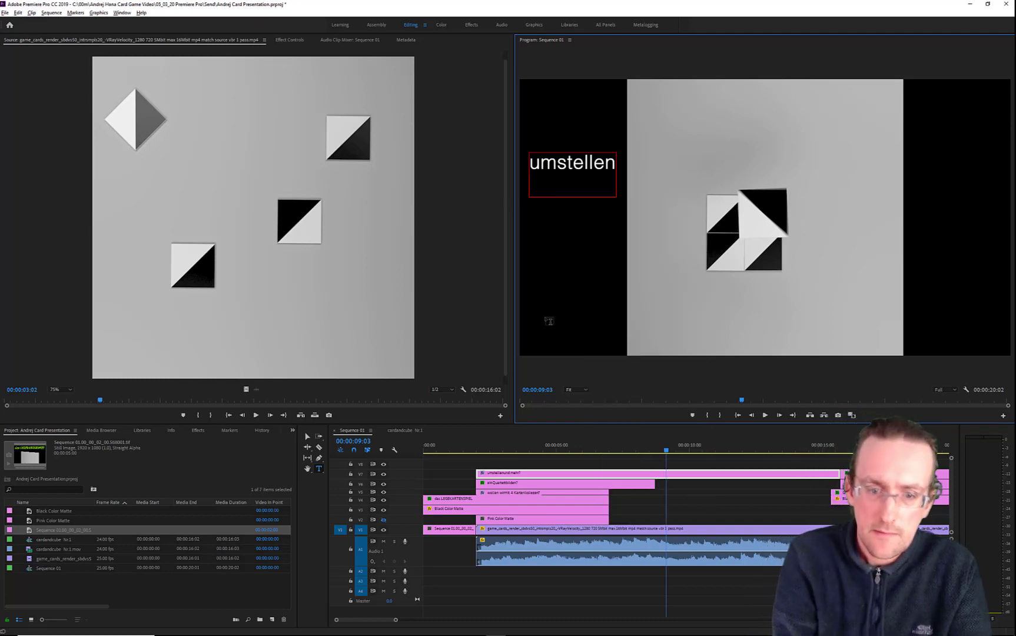
# Try to paste a copy of the "umstellen" title at 00:00:09:03, and undo the paste
pyautogui.click(593, 493)
pyautogui.click(535, 474)
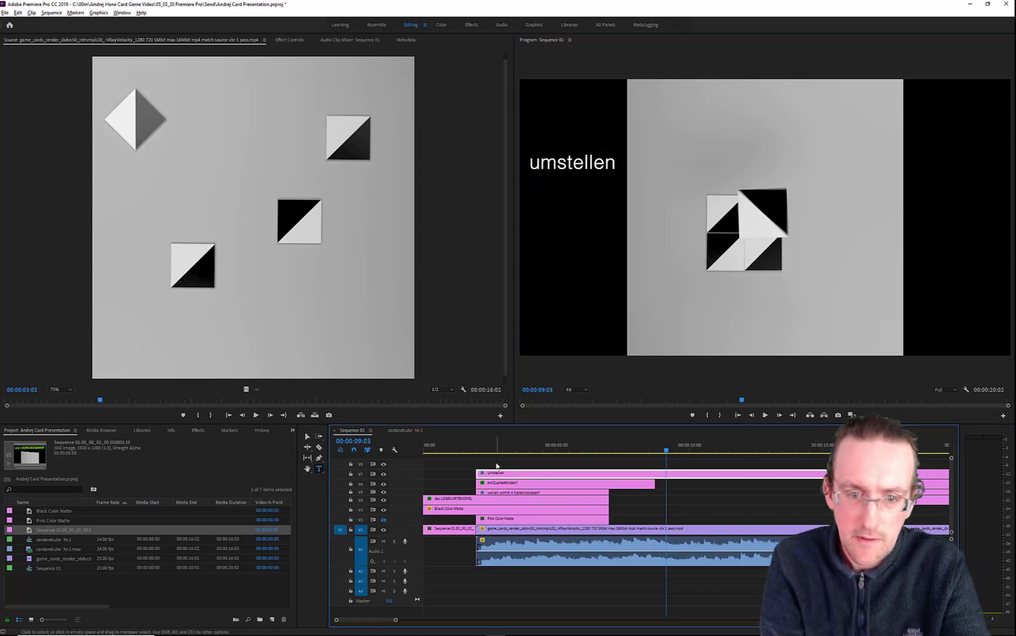
pyautogui.click(495, 466)
pyautogui.click(492, 476)
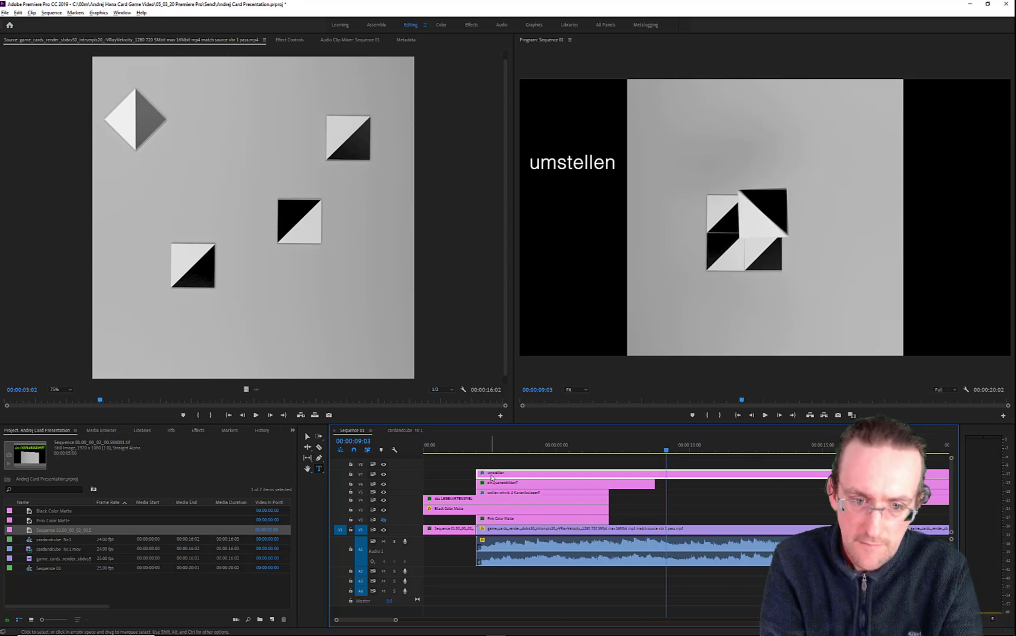
pyautogui.click(486, 467)
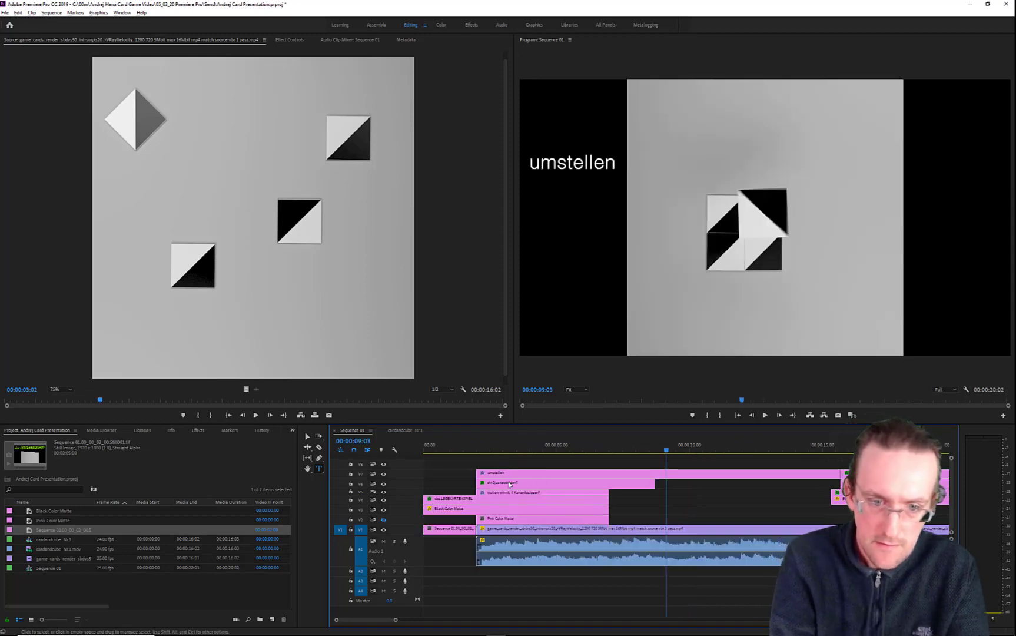
pyautogui.click(487, 474)
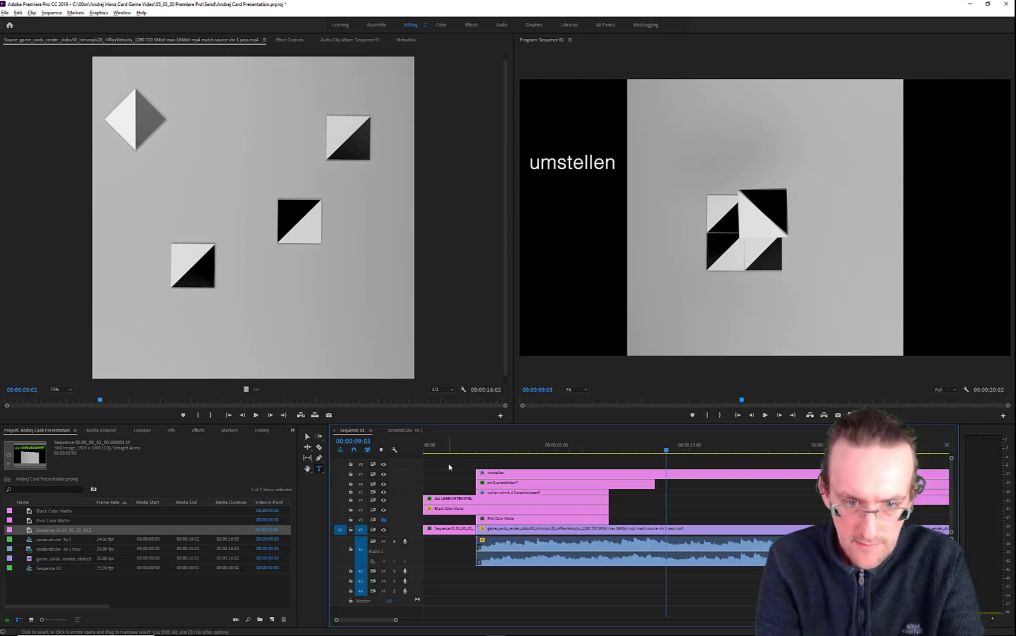
pyautogui.hotkey('ctrl', 'v')
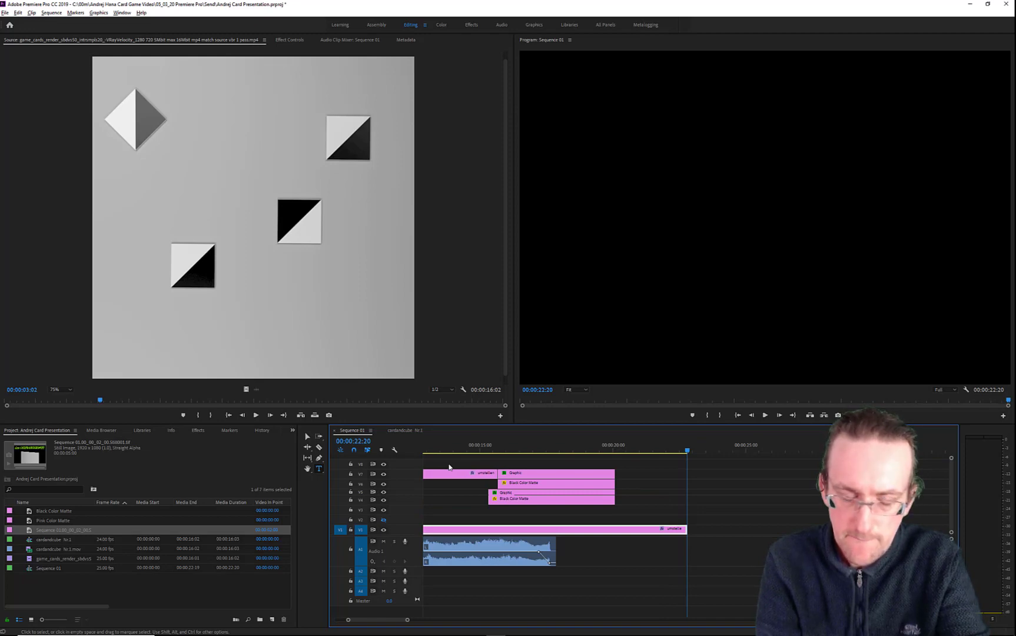
pyautogui.scroll(-5, 574, 499)
pyautogui.scroll(17, 574, 501)
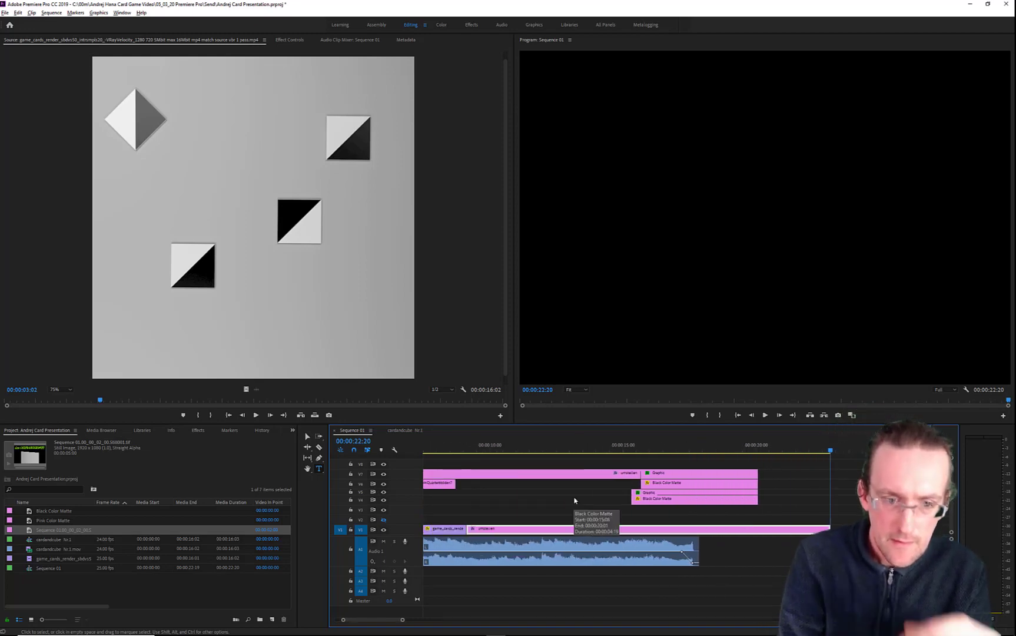
pyautogui.scroll(4, 575, 500)
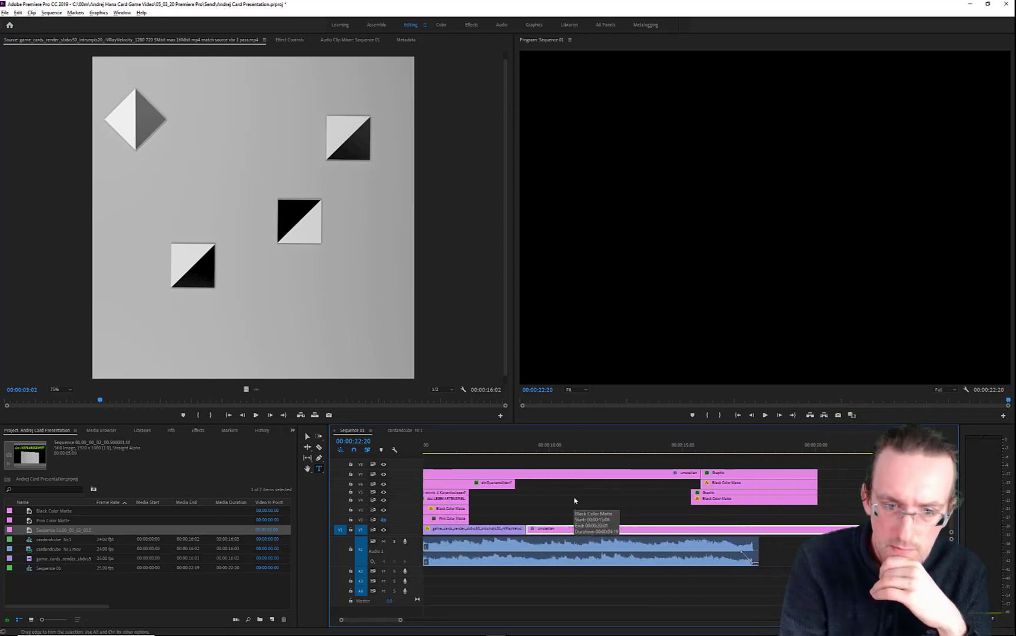
pyautogui.scroll(8, 574, 500)
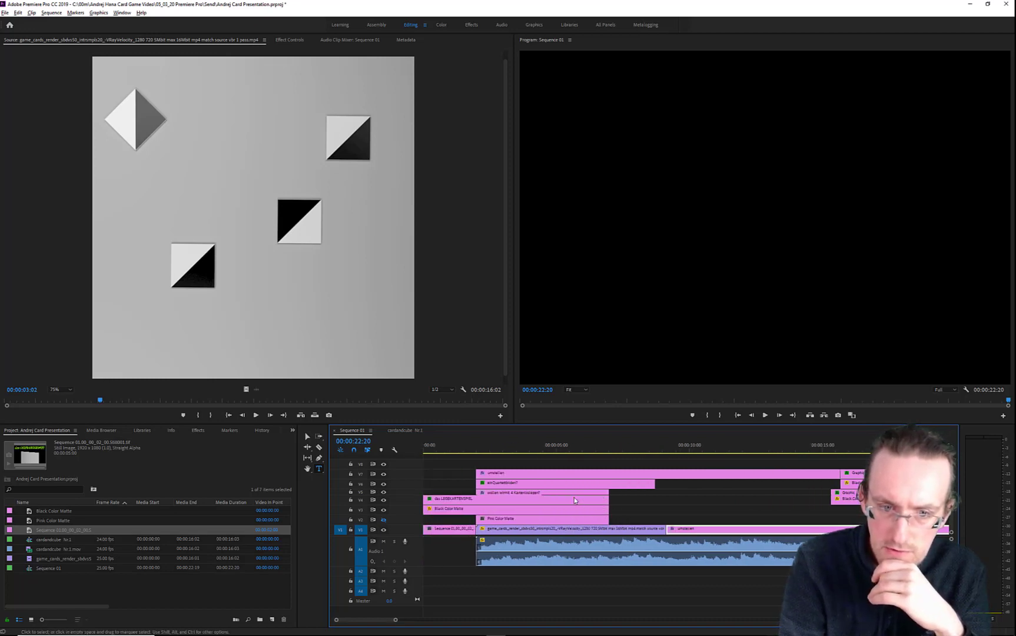
pyautogui.hotkey('ctrl', 'z')
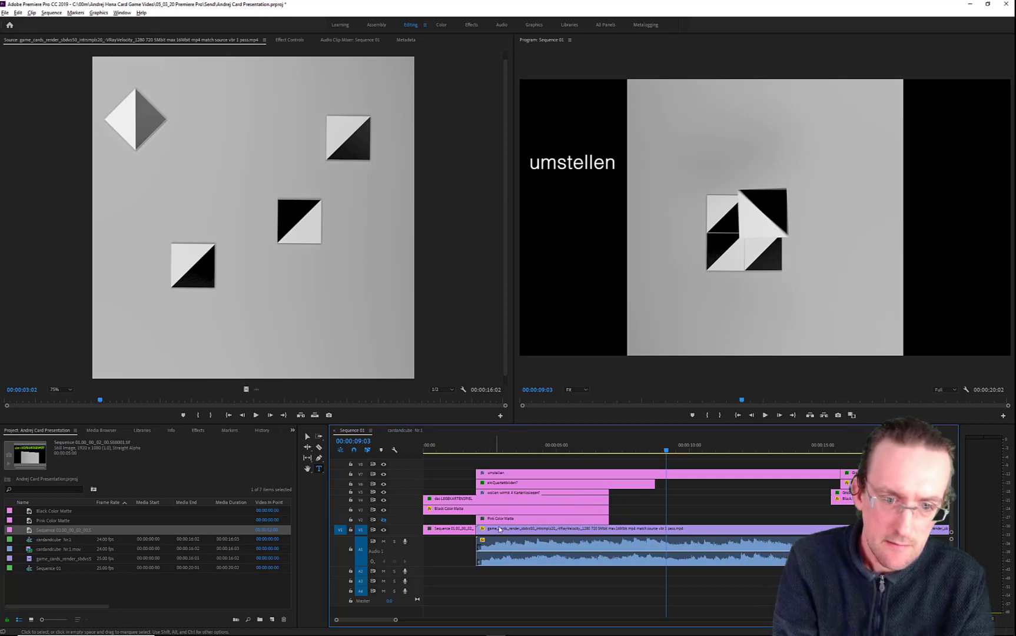
# Duplicate the "umstellen" title past the end of the sequence and place the copy on V8, aligned above the original
pyautogui.click(495, 472)
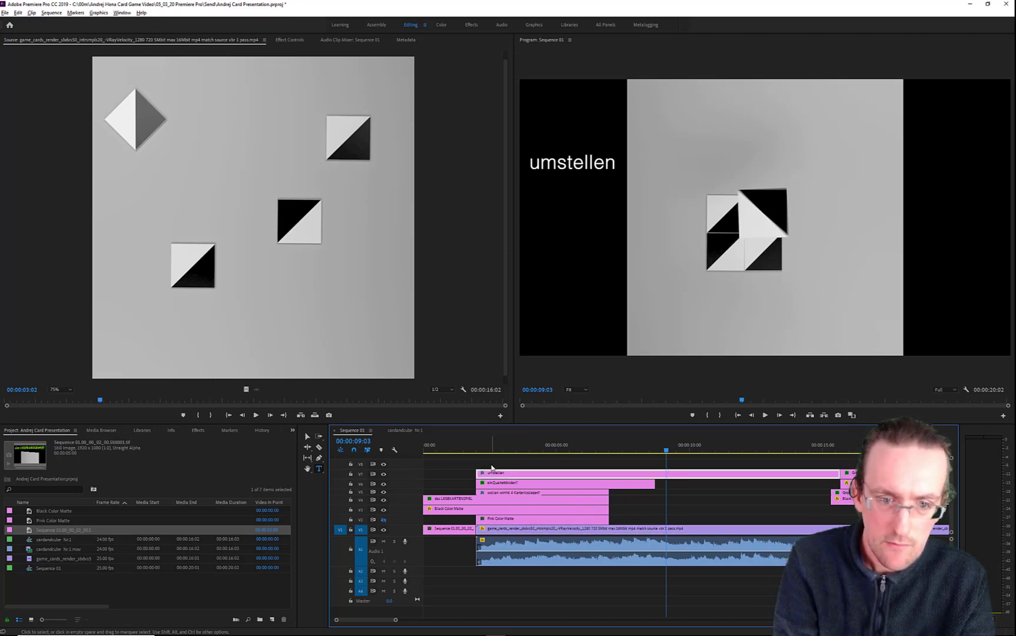
pyautogui.click(507, 468)
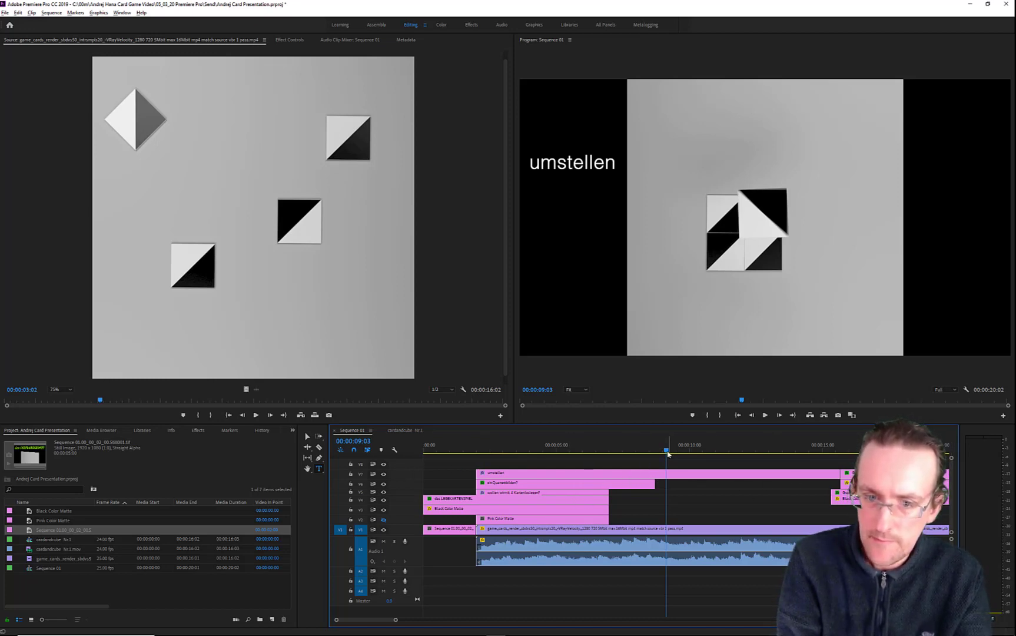
pyautogui.moveTo(666, 449); pyautogui.dragTo(952, 466)
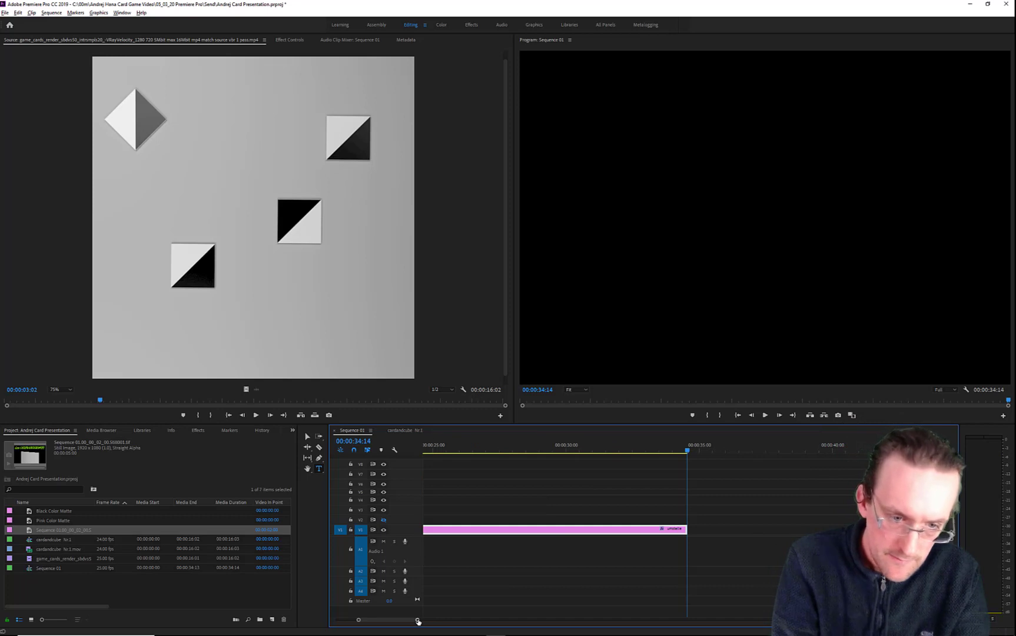
pyautogui.moveTo(417, 619); pyautogui.dragTo(477, 620)
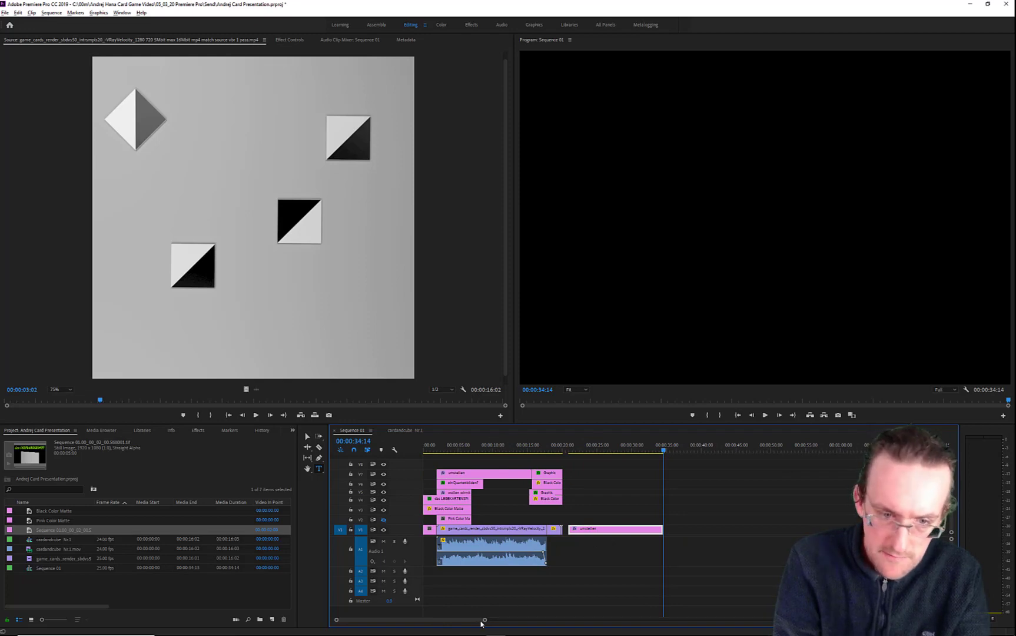
pyautogui.moveTo(601, 529); pyautogui.dragTo(498, 467)
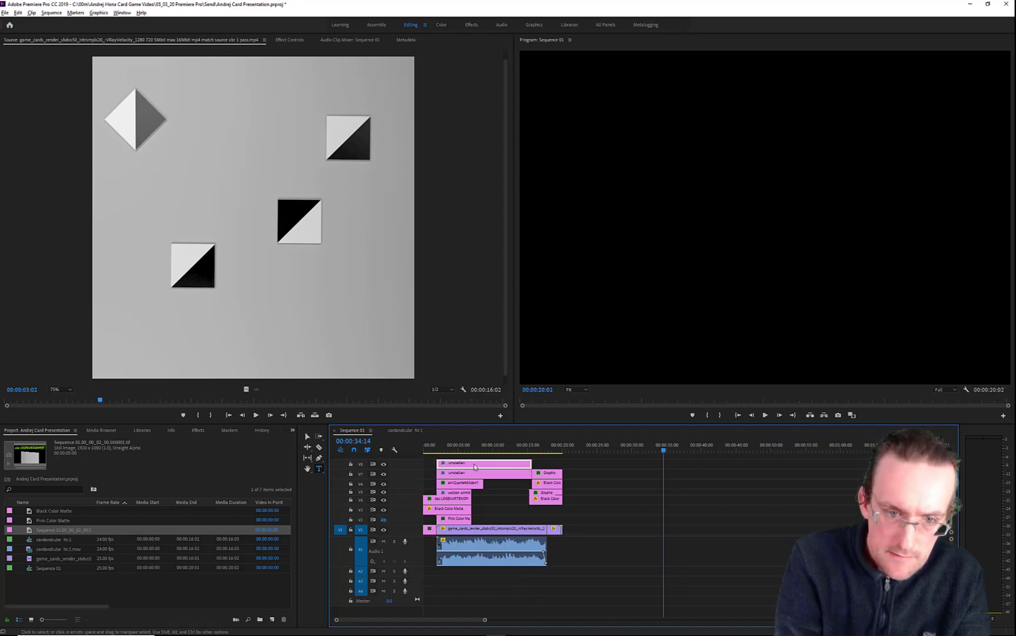
pyautogui.moveTo(483, 619); pyautogui.dragTo(389, 621)
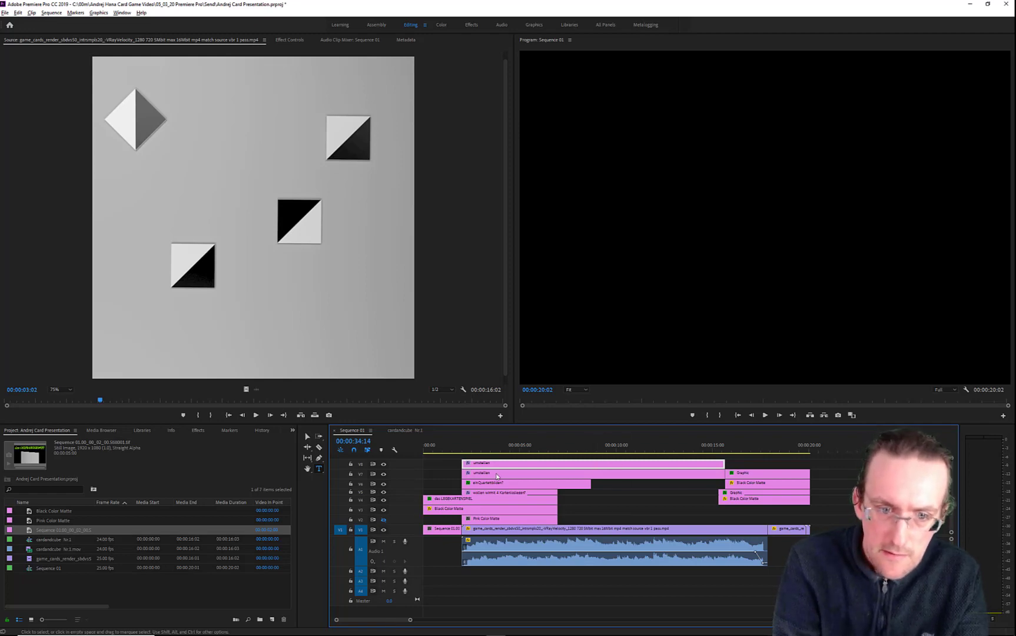
pyautogui.moveTo(465, 463)
pyautogui.mouseDown()
pyautogui.moveTo(597, 466)
pyautogui.moveTo(462, 465)
pyautogui.mouseUp()
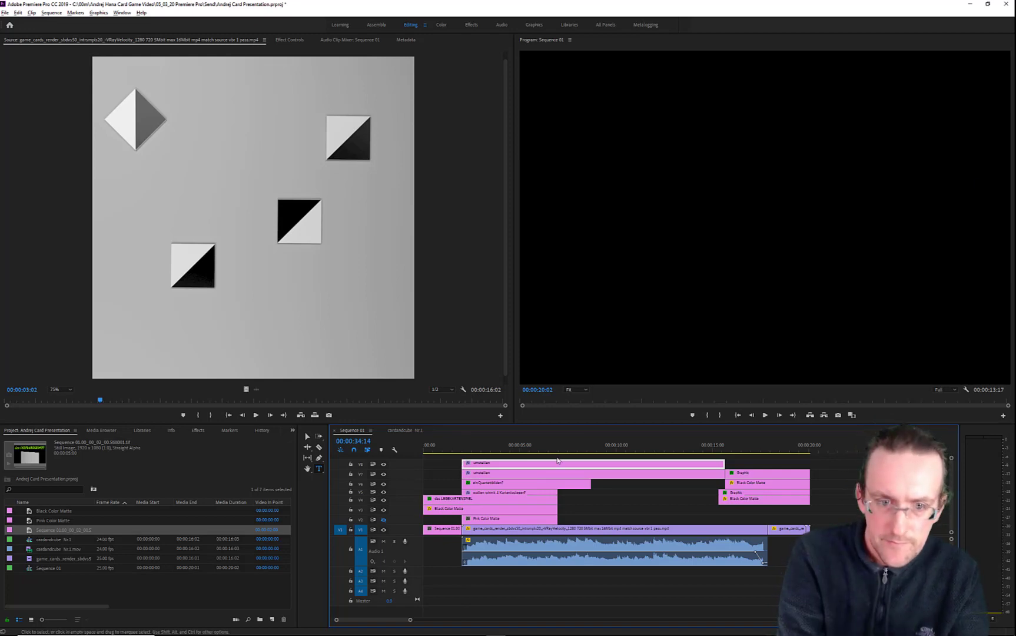
# Examine the entrance position and opacity keyframes of the V8 "umstellen" copy around 00:00:08:09 in Effect Controls
pyautogui.click(581, 447)
pyautogui.moveTo(582, 447); pyautogui.dragTo(622, 476)
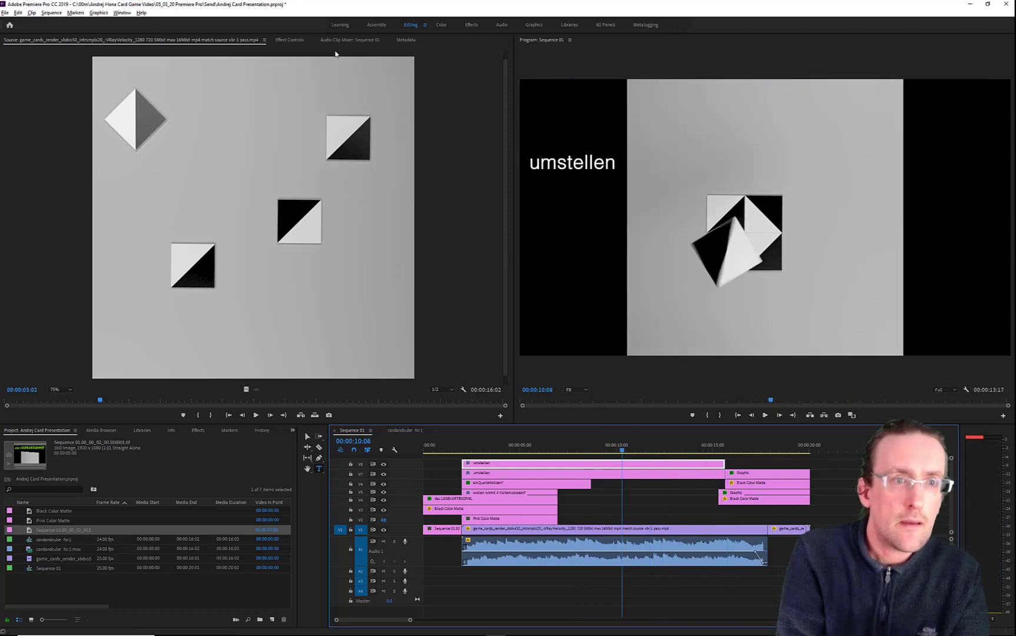
pyautogui.click(290, 40)
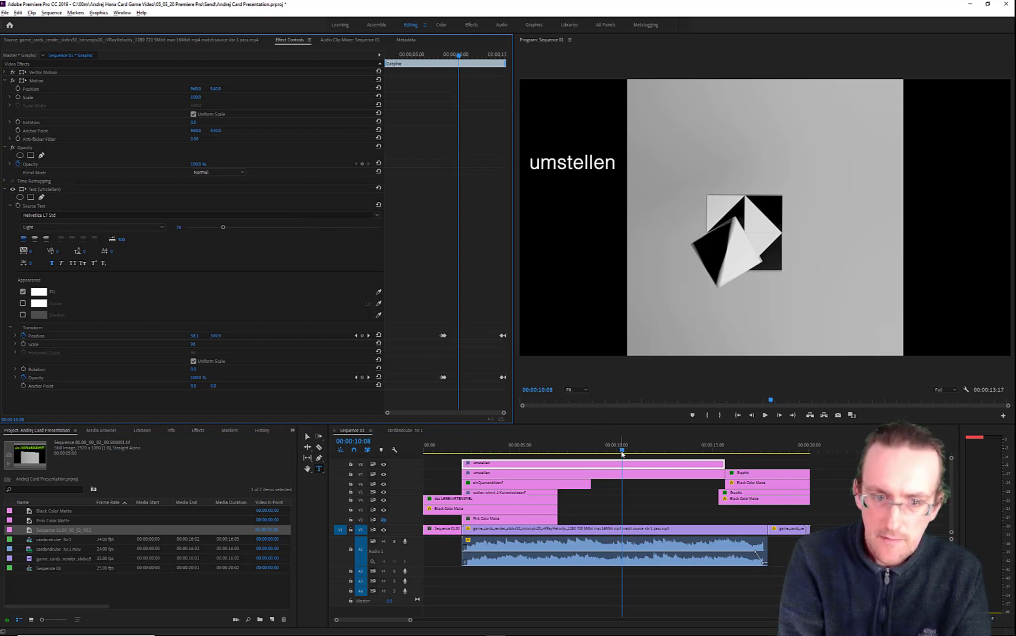
pyautogui.moveTo(622, 452); pyautogui.dragTo(583, 490)
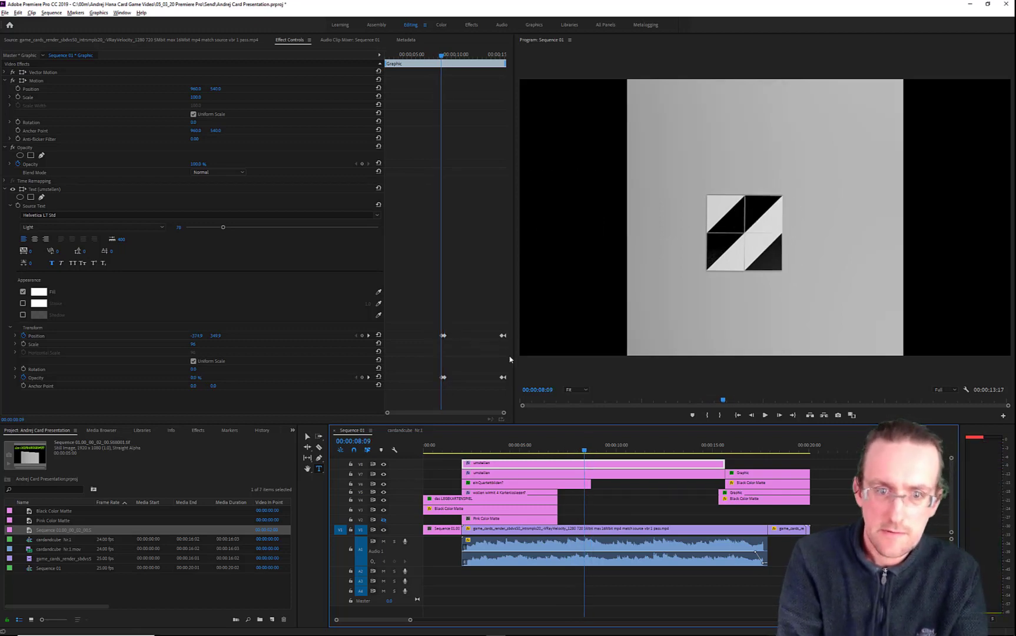
pyautogui.moveTo(487, 316); pyautogui.dragTo(500, 431)
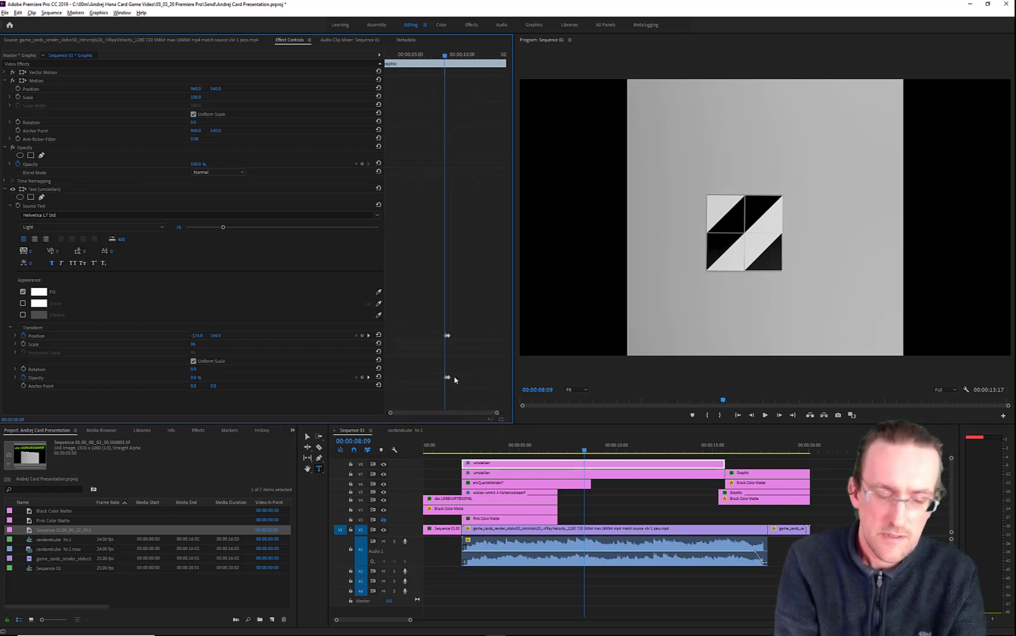
pyautogui.press('z')
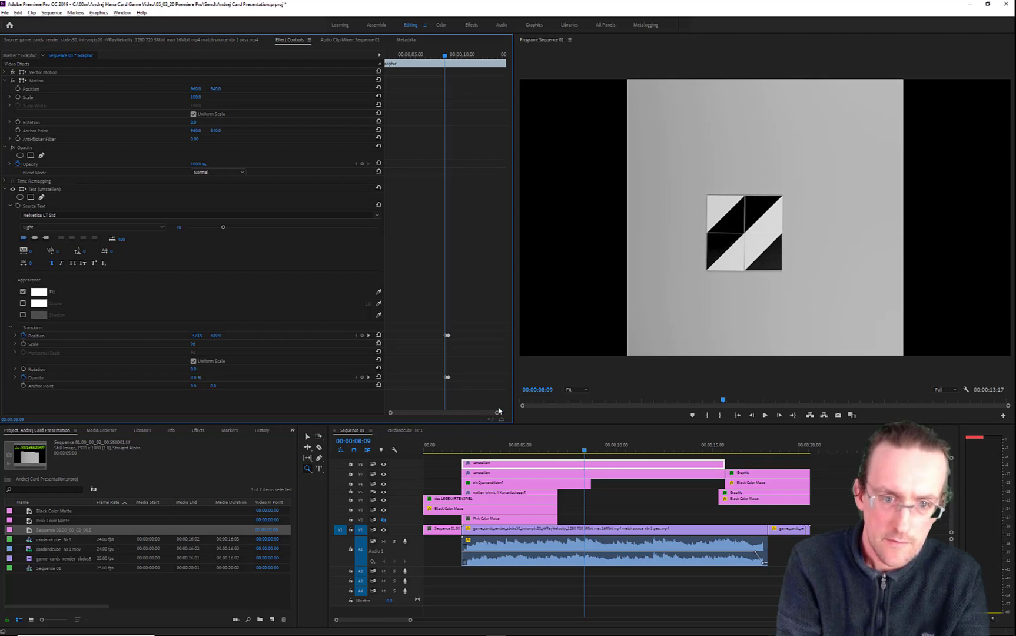
pyautogui.moveTo(498, 414)
pyautogui.mouseDown()
pyautogui.moveTo(483, 417)
pyautogui.moveTo(506, 423)
pyautogui.mouseUp()
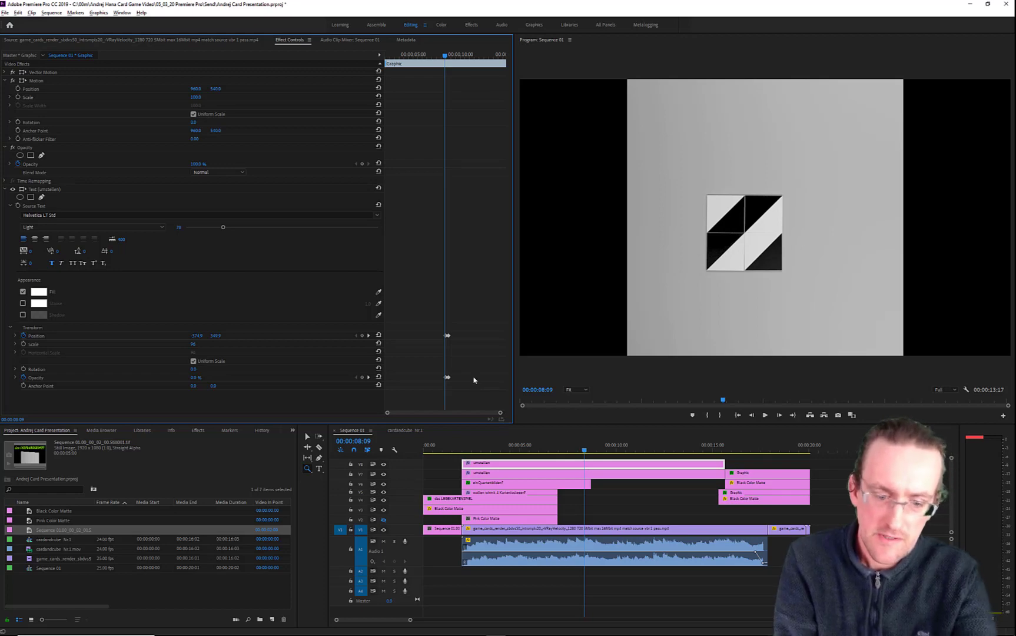
pyautogui.press('h')
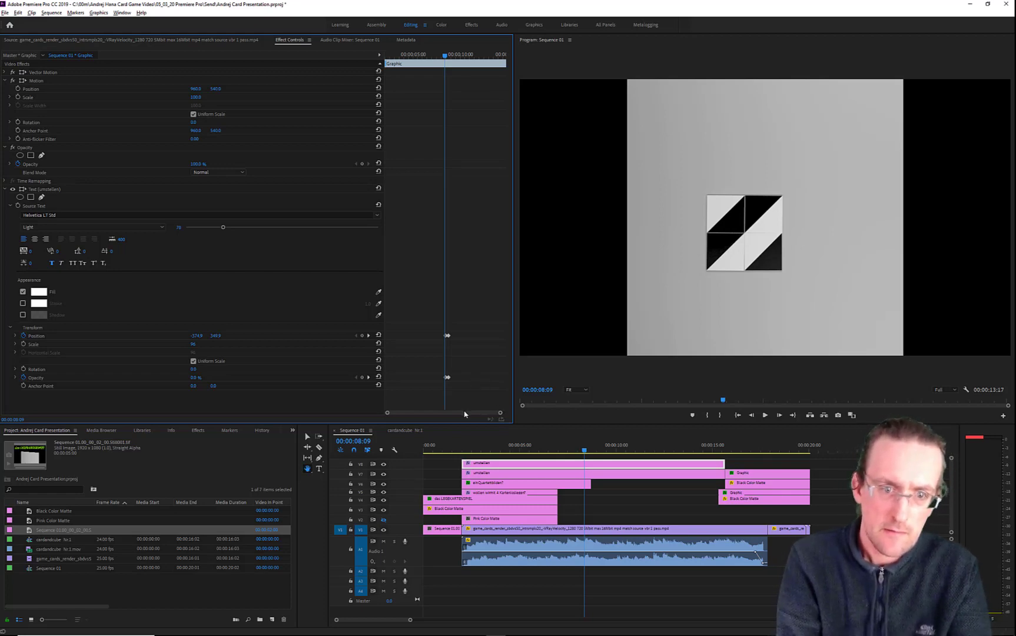
pyautogui.moveTo(464, 413); pyautogui.dragTo(469, 413)
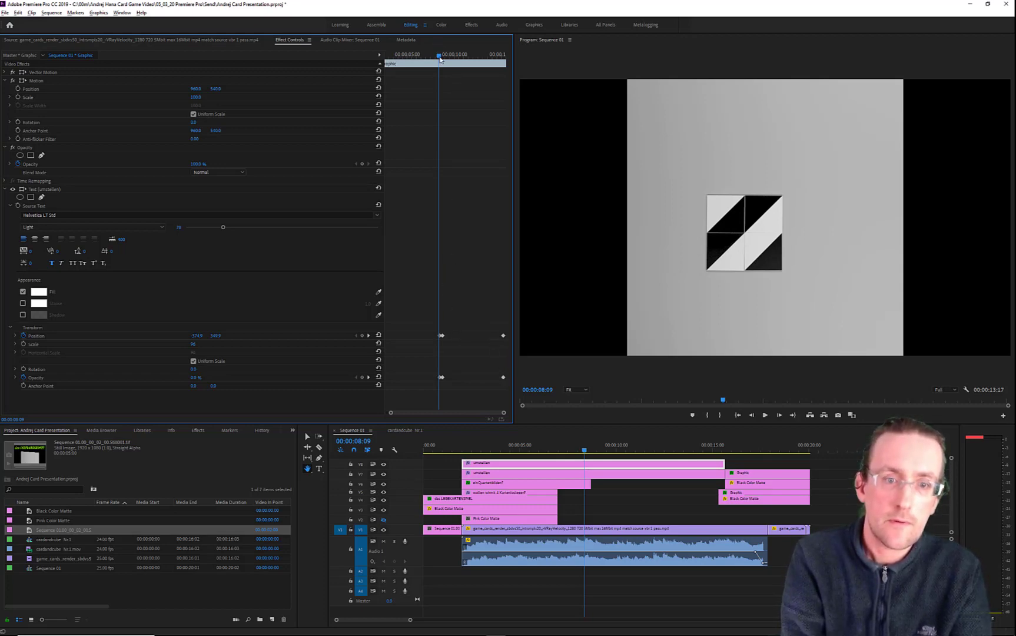
# Examine the exit animation and its keyframes on the V8 "umstellen" copy between 00:00:15:09 and 00:00:15:17
pyautogui.moveTo(439, 57); pyautogui.dragTo(511, 110)
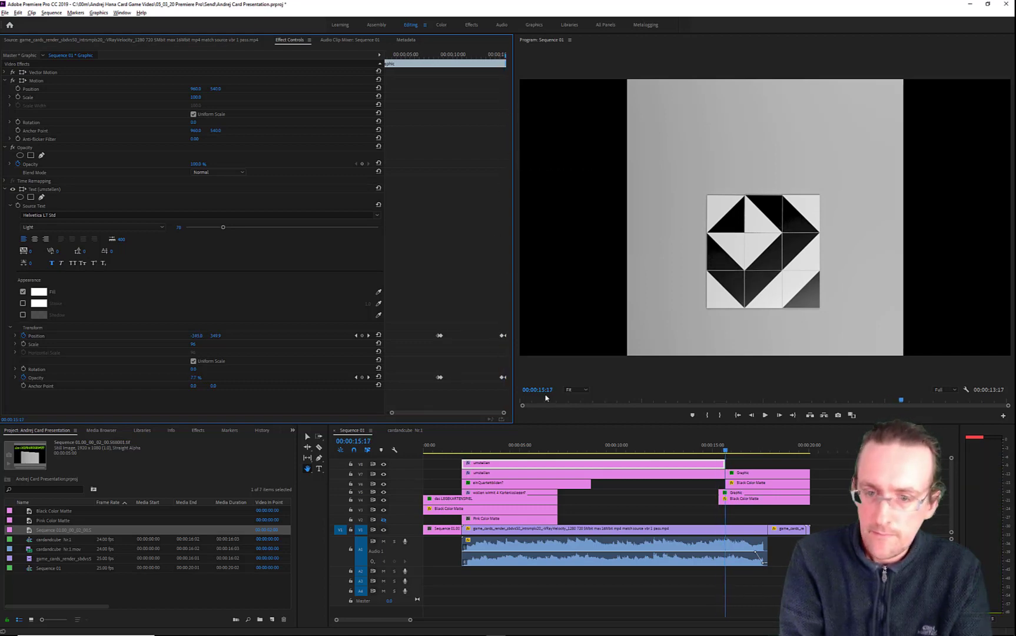
pyautogui.moveTo(725, 453); pyautogui.dragTo(725, 453)
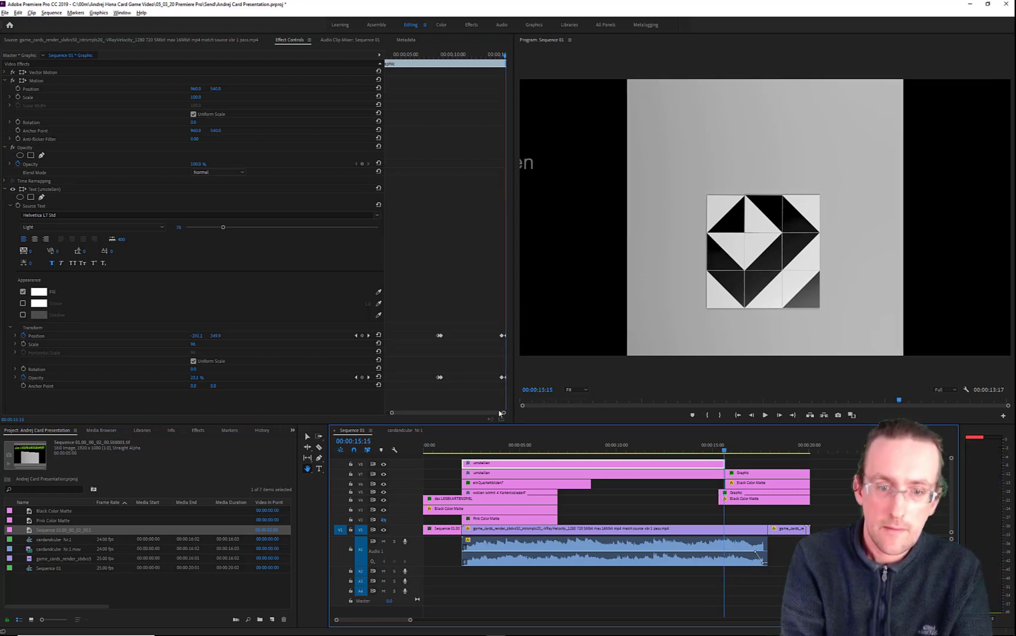
pyautogui.moveTo(503, 413); pyautogui.dragTo(504, 415)
pyautogui.moveTo(387, 412)
pyautogui.mouseDown()
pyautogui.moveTo(469, 413)
pyautogui.moveTo(402, 414)
pyautogui.mouseUp()
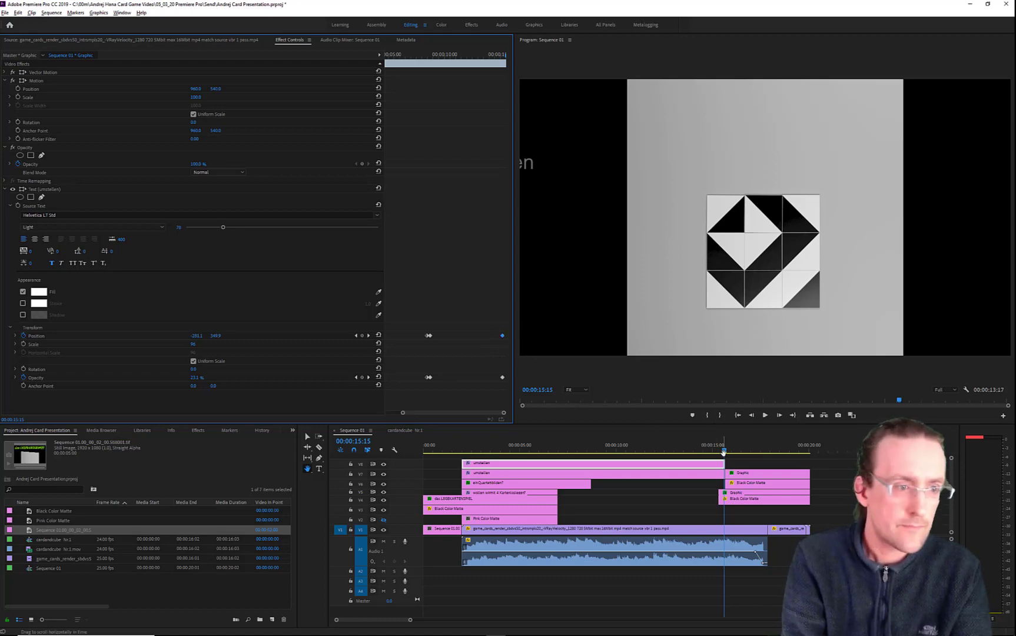
pyautogui.moveTo(724, 452)
pyautogui.mouseDown()
pyautogui.moveTo(710, 454)
pyautogui.moveTo(722, 457)
pyautogui.mouseUp()
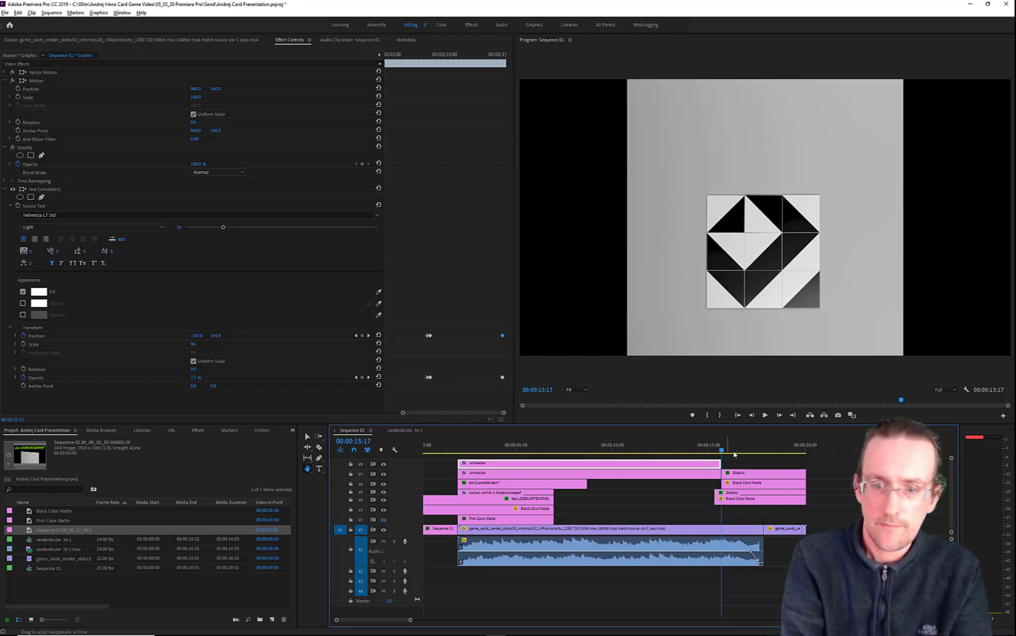
pyautogui.moveTo(721, 453)
pyautogui.mouseDown()
pyautogui.moveTo(727, 460)
pyautogui.moveTo(715, 457)
pyautogui.mouseUp()
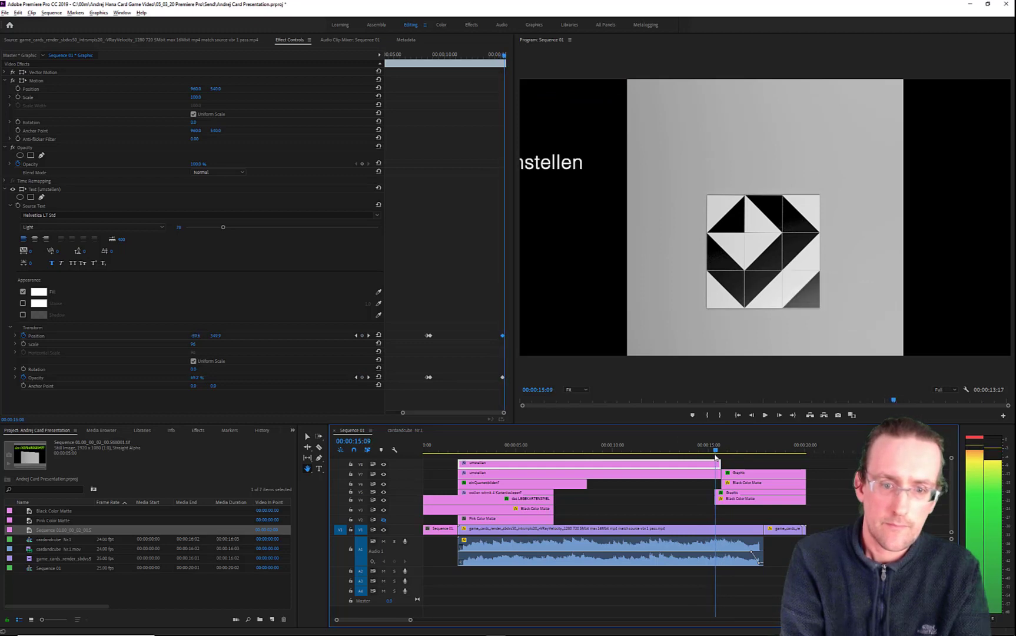
# Extend the end of the V8 "umstellen" copy beyond the other clips to 00:00:22:10
pyautogui.moveTo(504, 414); pyautogui.dragTo(487, 412)
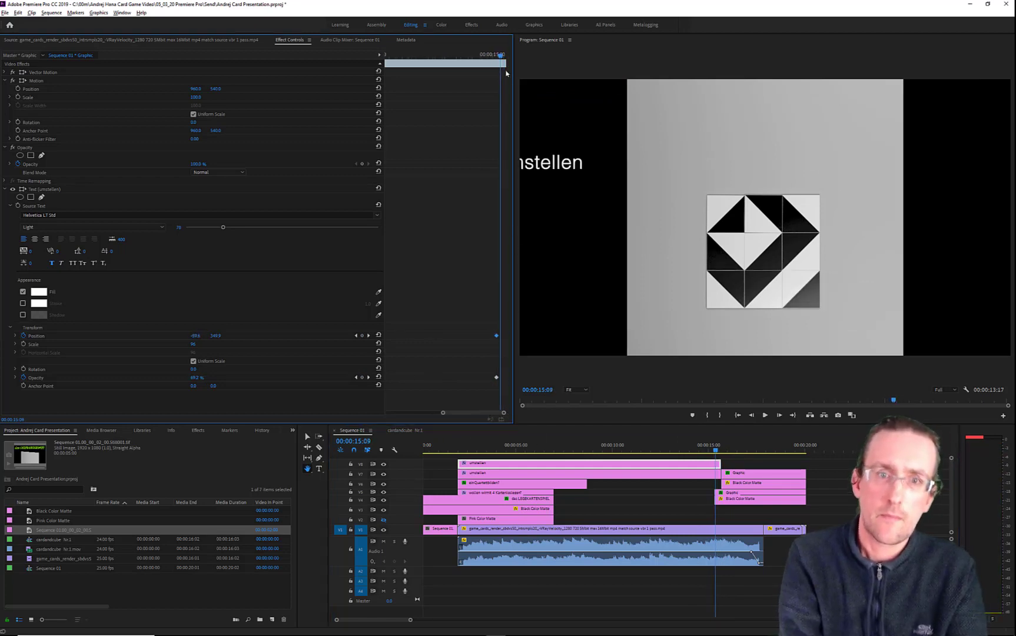
pyautogui.moveTo(501, 59); pyautogui.dragTo(496, 59)
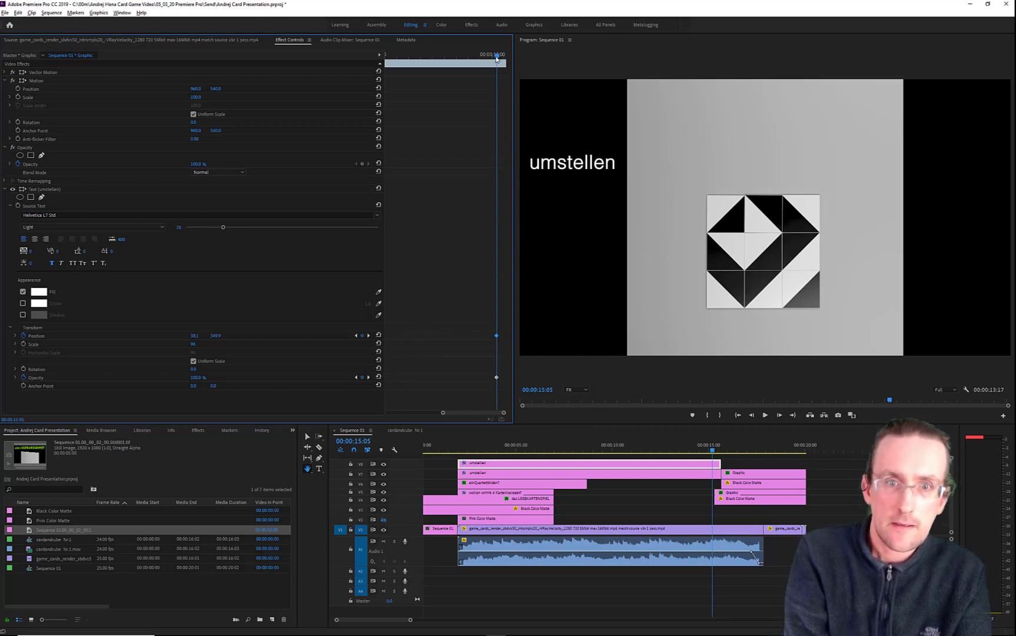
pyautogui.moveTo(496, 57)
pyautogui.mouseDown()
pyautogui.moveTo(508, 62)
pyautogui.moveTo(489, 62)
pyautogui.moveTo(506, 63)
pyautogui.mouseUp()
pyautogui.press('Left')
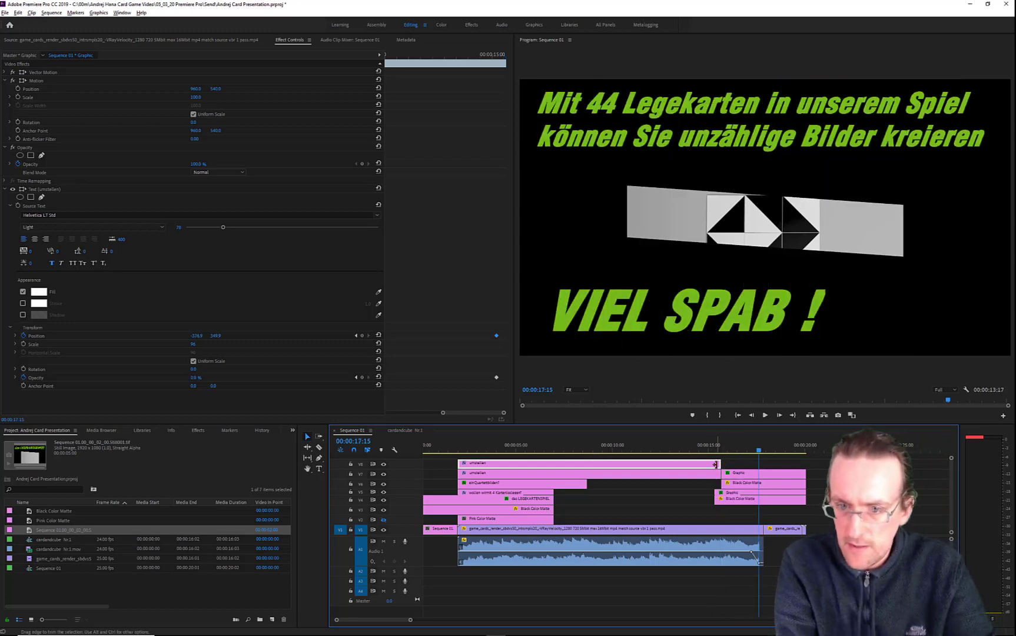
pyautogui.moveTo(719, 464); pyautogui.dragTo(850, 464)
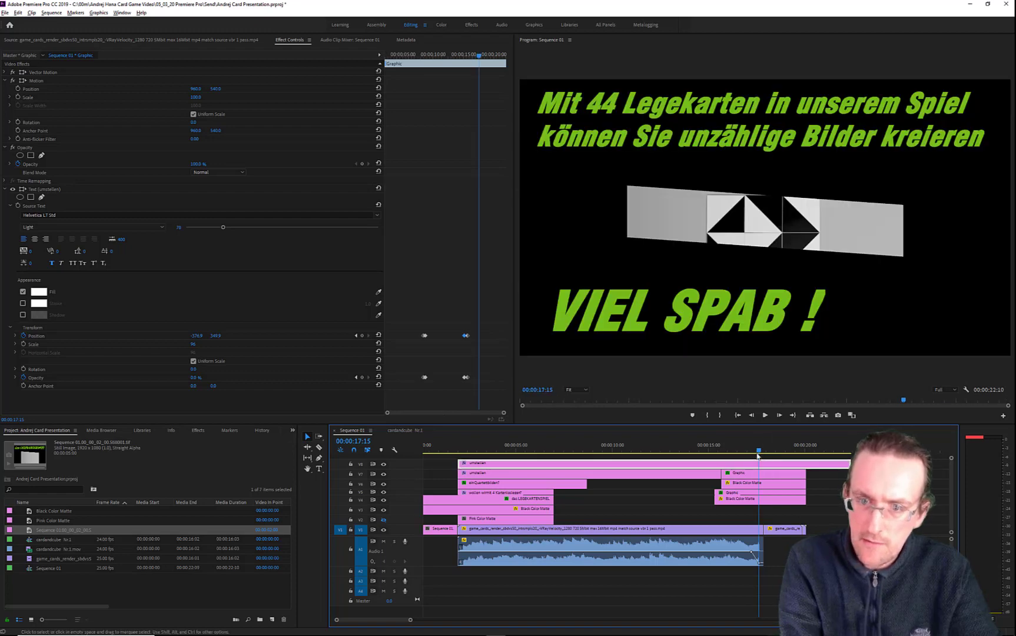
# Move the exit position and opacity keyframes of the V8 "umstellen" copy so the exit starts at 00:00:12:01
pyautogui.moveTo(758, 452); pyautogui.dragTo(701, 463)
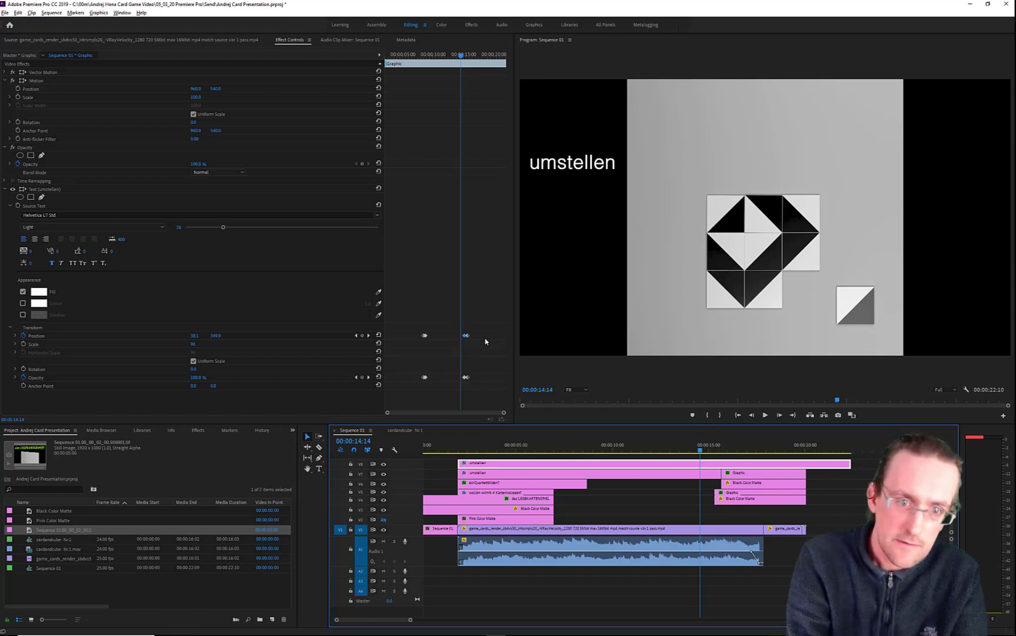
pyautogui.click(469, 304)
pyautogui.moveTo(463, 57); pyautogui.dragTo(448, 75)
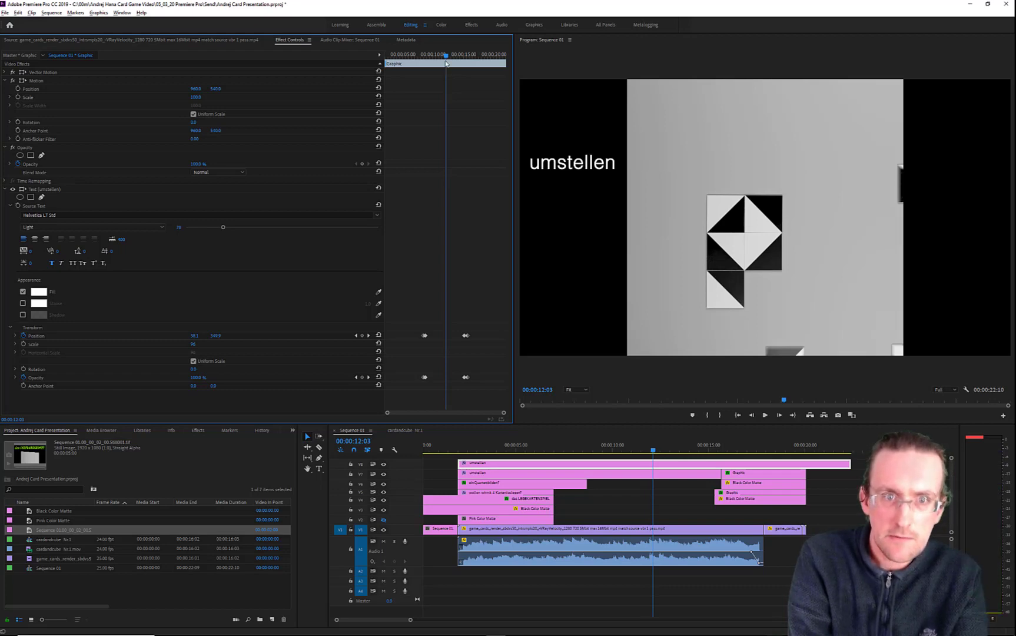
pyautogui.moveTo(445, 63); pyautogui.dragTo(444, 61)
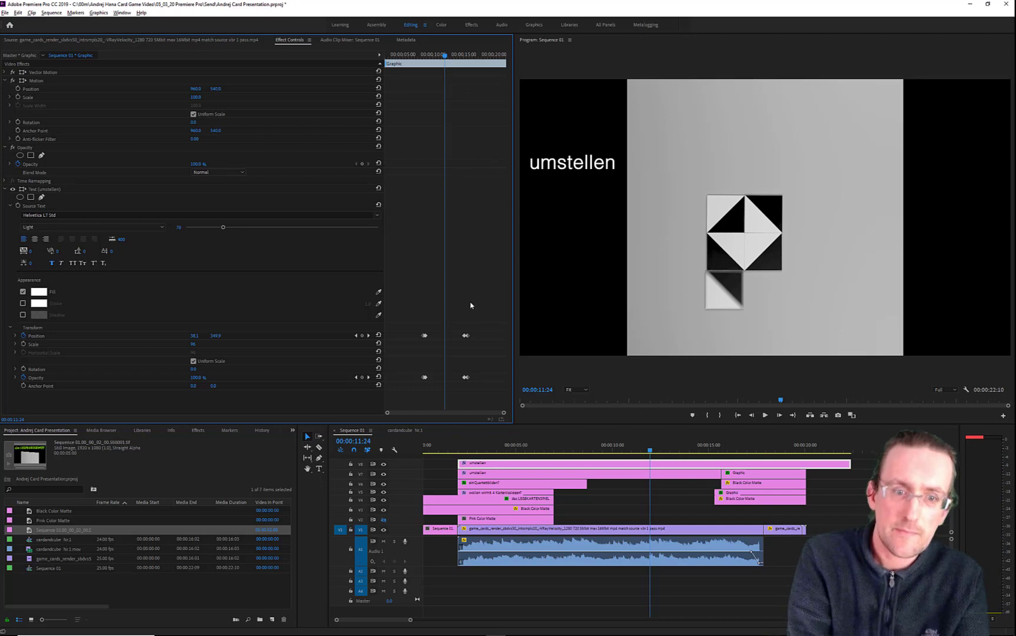
pyautogui.moveTo(478, 331); pyautogui.dragTo(460, 406)
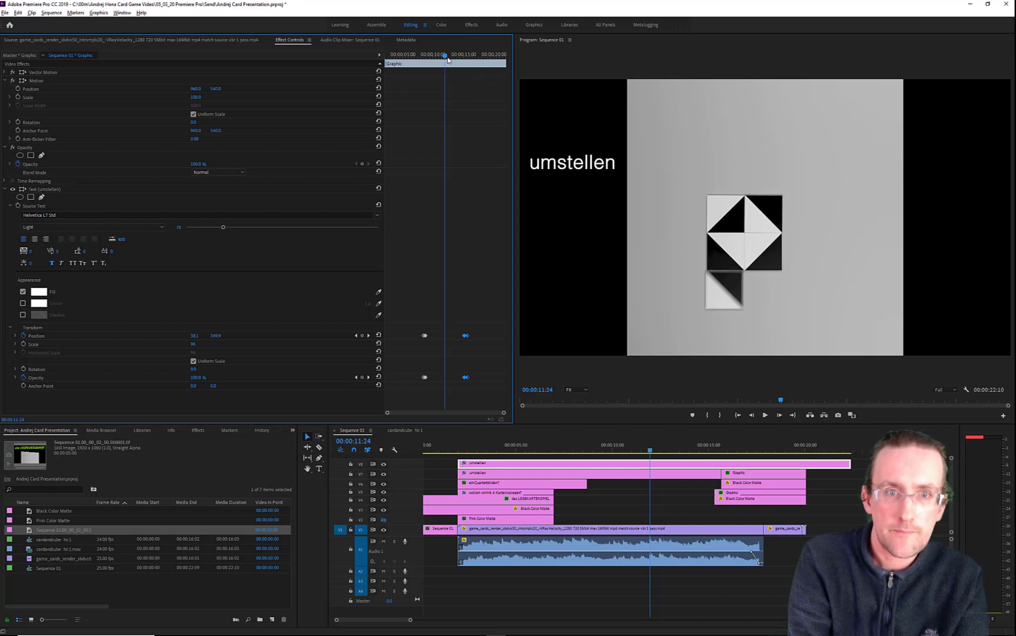
pyautogui.moveTo(444, 57); pyautogui.dragTo(463, 72)
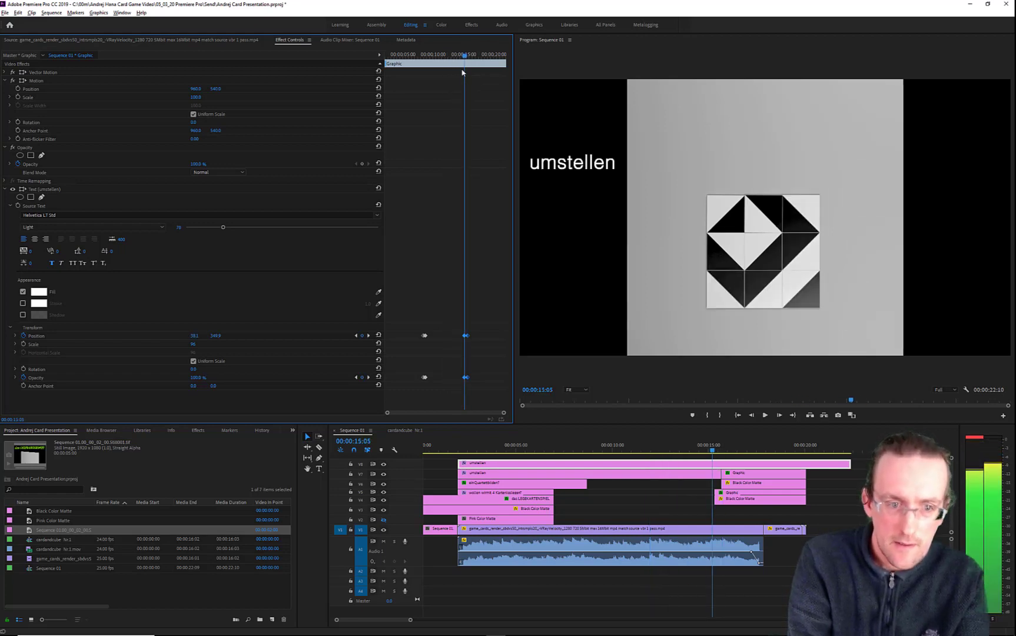
pyautogui.moveTo(466, 72); pyautogui.dragTo(445, 86)
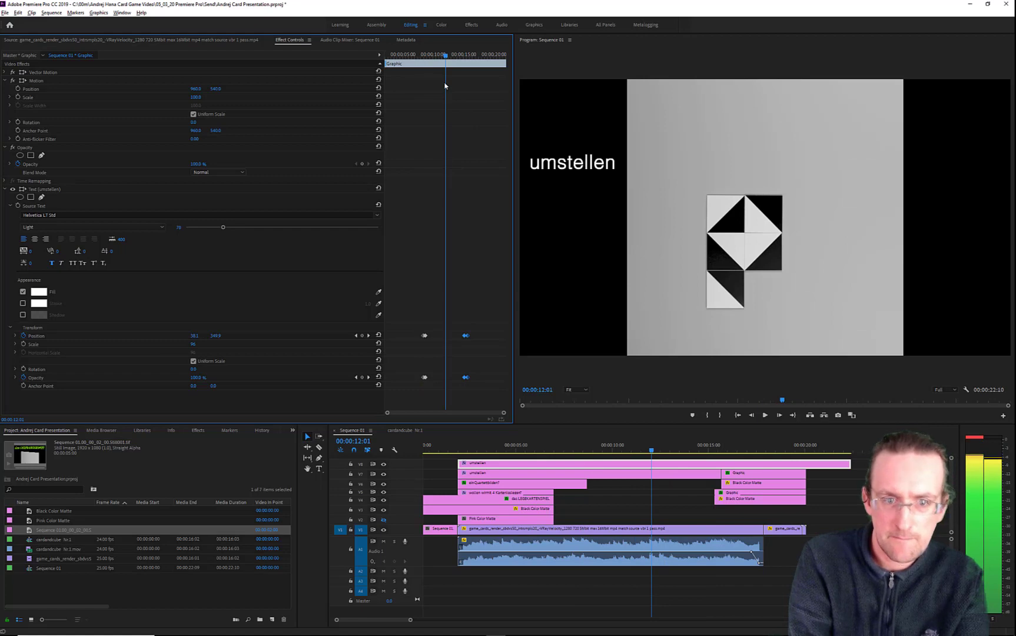
pyautogui.moveTo(480, 406); pyautogui.dragTo(445, 337)
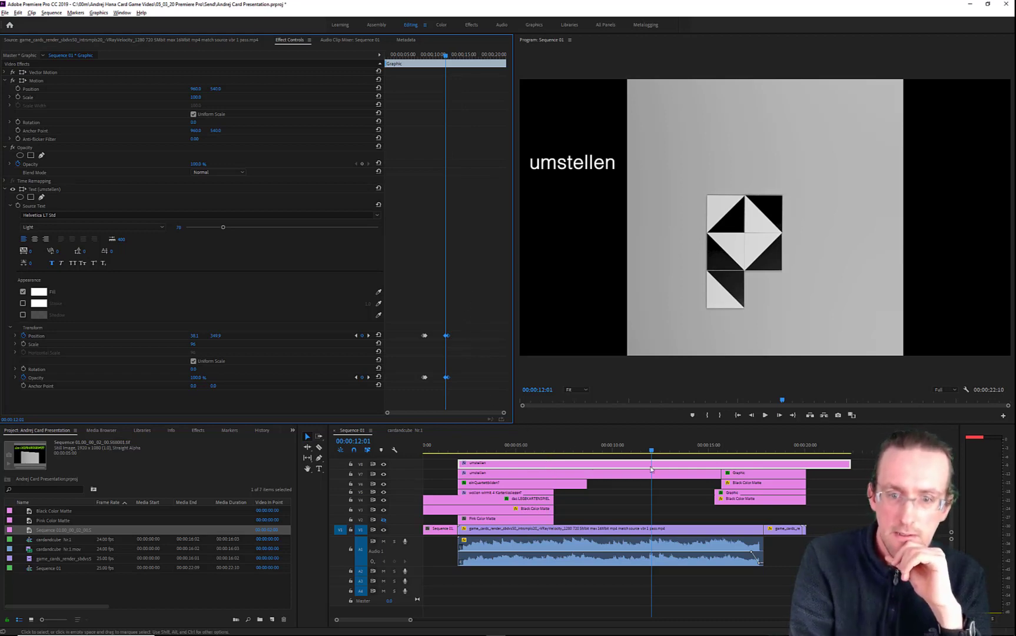
# Hide video track V7 and preview the V8 "umstellen" animation from about 00:00:07:16 to 00:00:13:01
pyautogui.moveTo(650, 451); pyautogui.dragTo(549, 460)
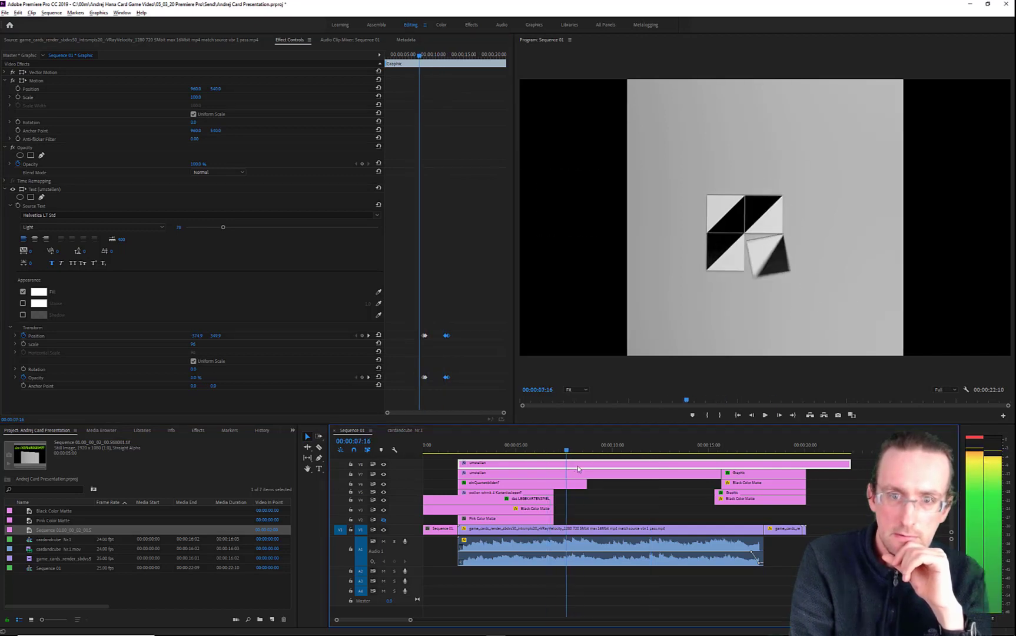
pyautogui.click(383, 474)
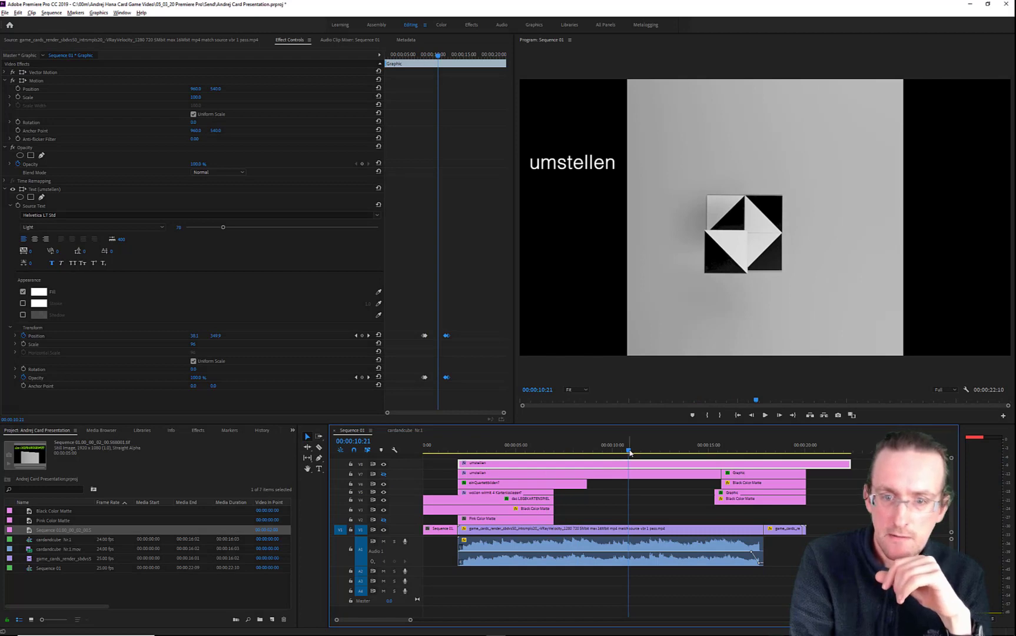
pyautogui.moveTo(630, 452); pyautogui.dragTo(657, 480)
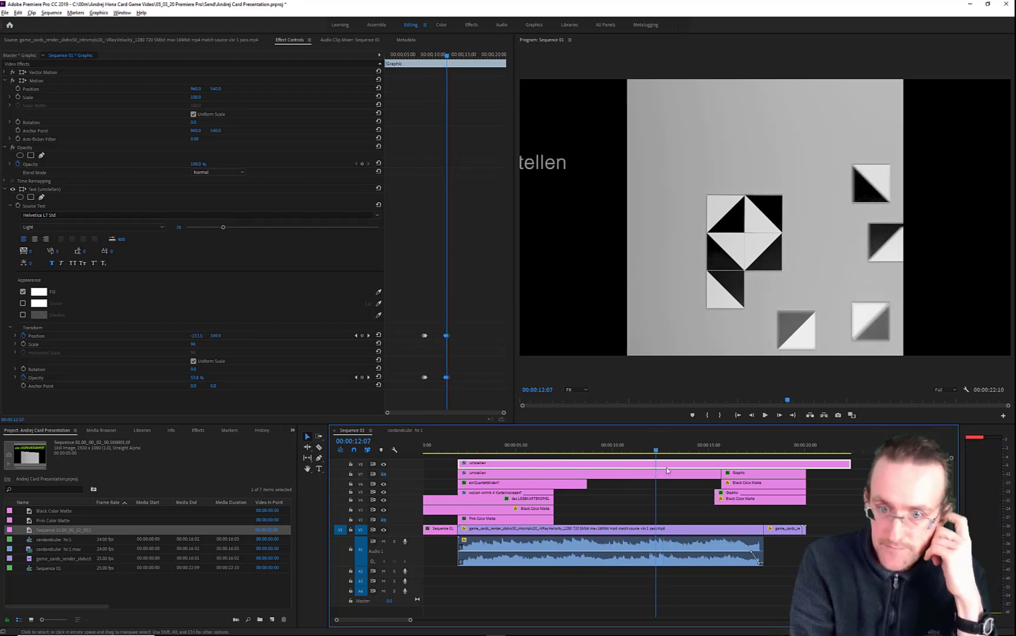
pyautogui.moveTo(657, 454); pyautogui.dragTo(671, 459)
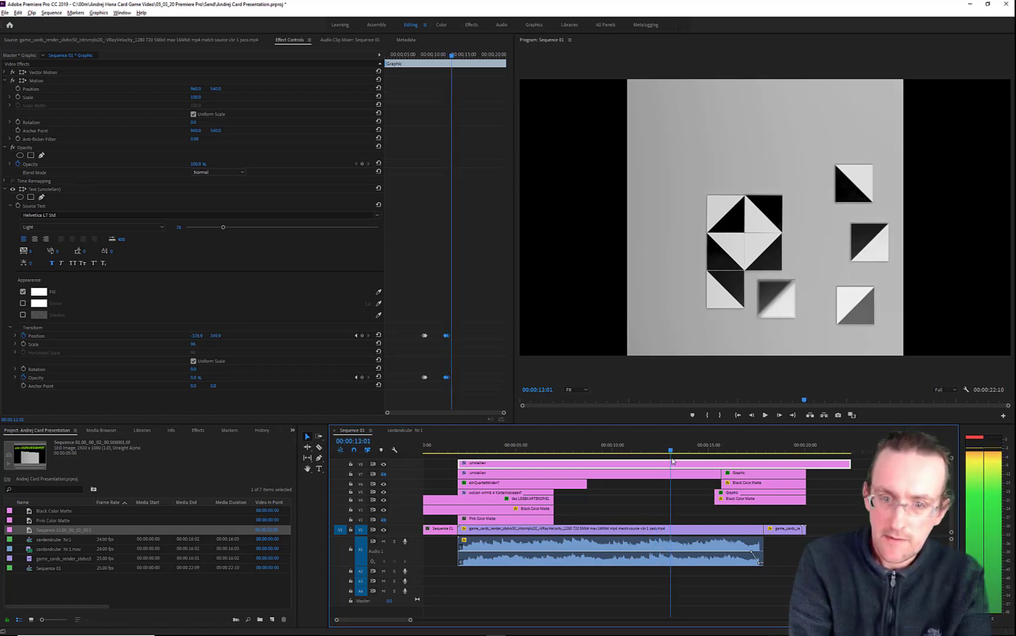
# Compare the exit keyframes of the V7 and V8 "umstellen" titles around 00:00:12:01
pyautogui.click(581, 470)
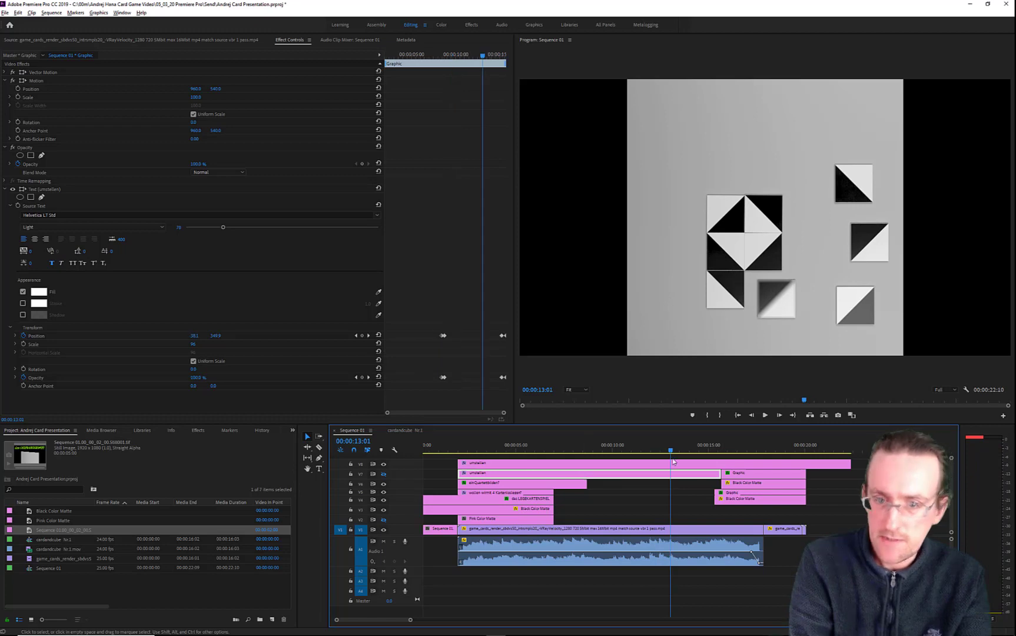
pyautogui.moveTo(671, 454); pyautogui.dragTo(627, 454)
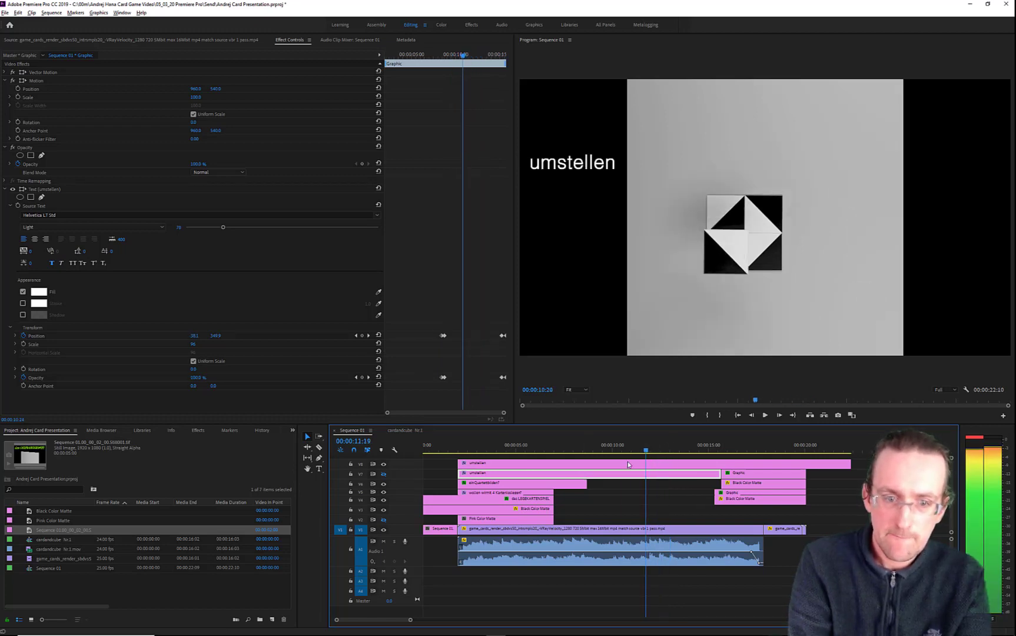
pyautogui.click(607, 464)
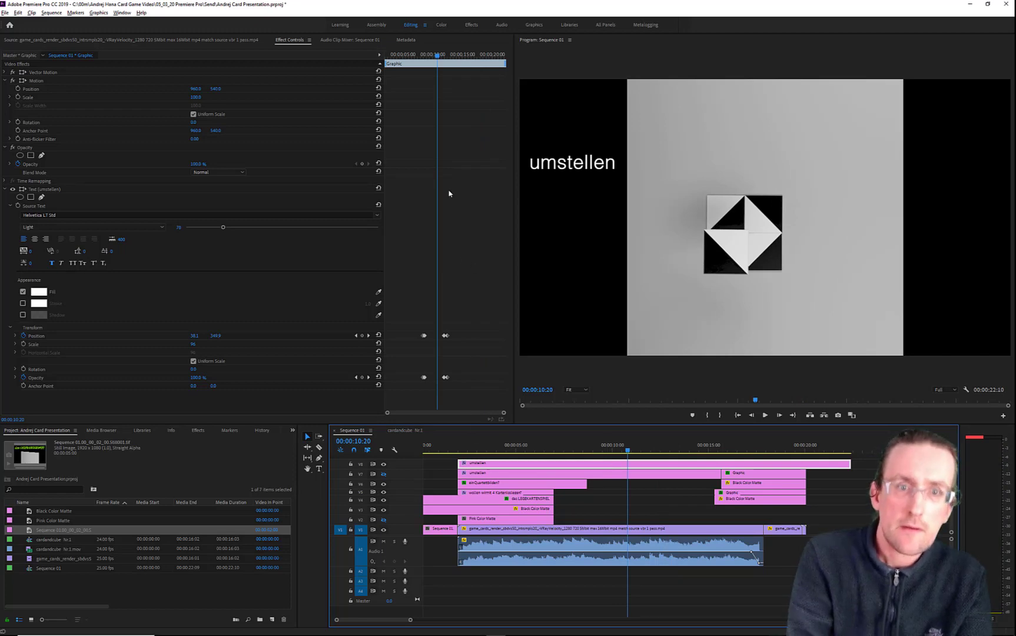
pyautogui.click(439, 58)
pyautogui.moveTo(440, 58); pyautogui.dragTo(445, 63)
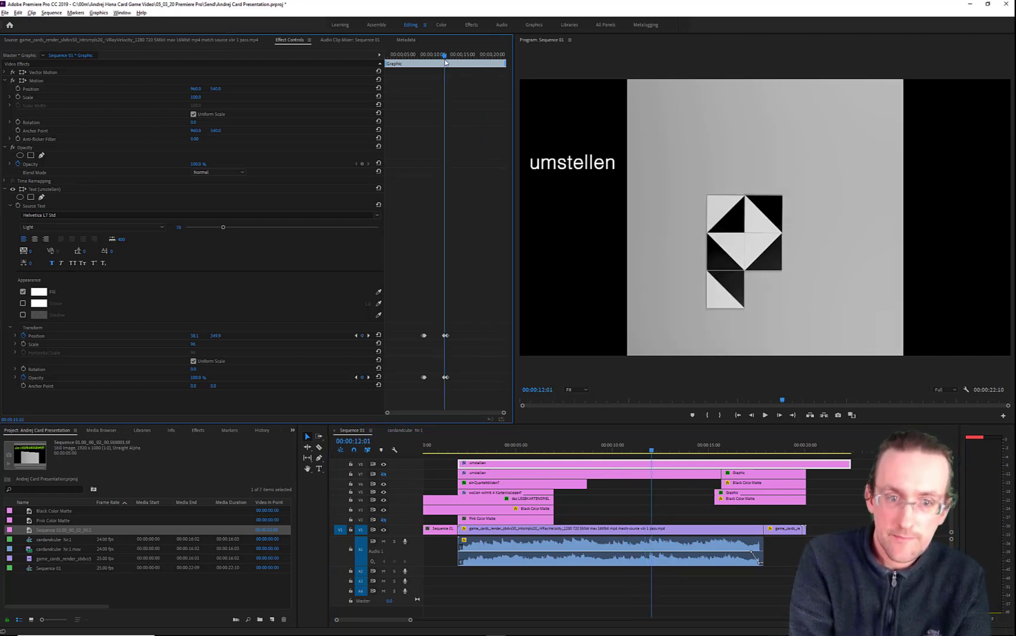
pyautogui.click(603, 476)
pyautogui.click(503, 335)
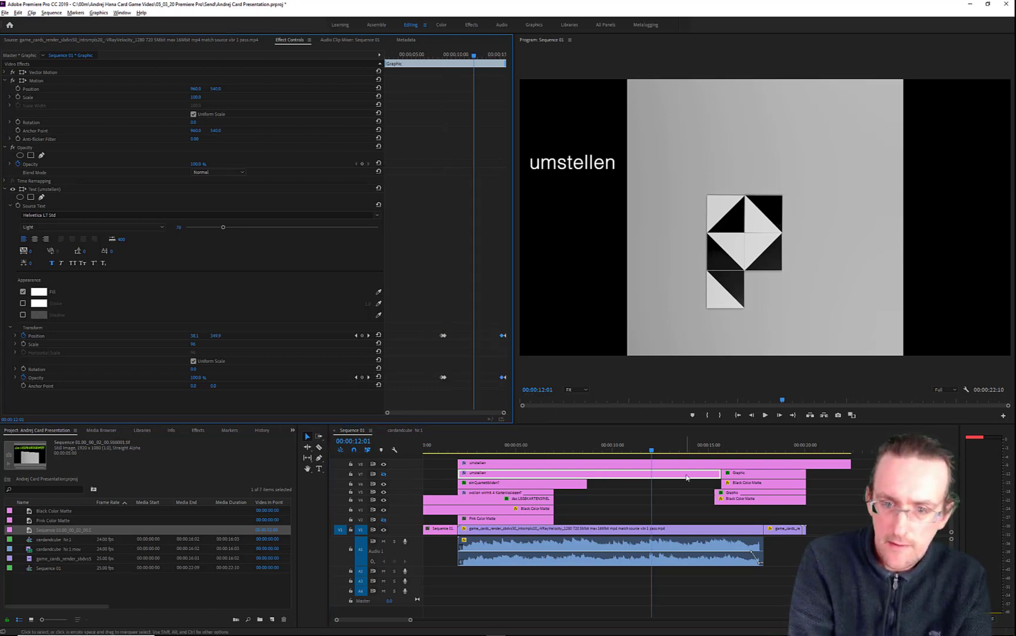
# Add two video tracks above V8 and shrink the video track heights so all tracks fit in the timeline
pyautogui.click(729, 475)
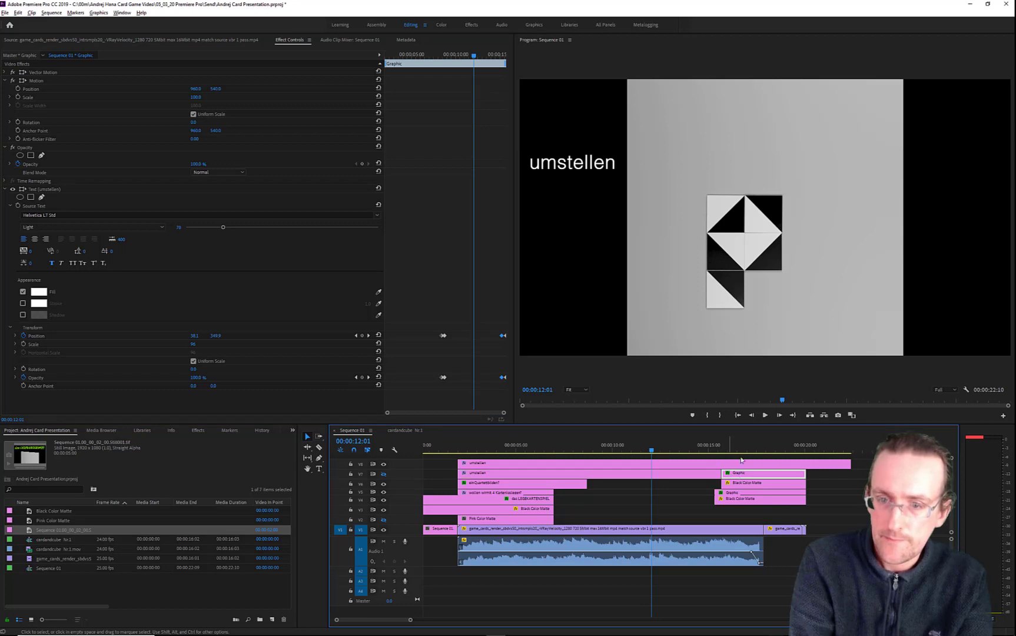
pyautogui.click(736, 445)
pyautogui.moveTo(736, 445); pyautogui.dragTo(737, 445)
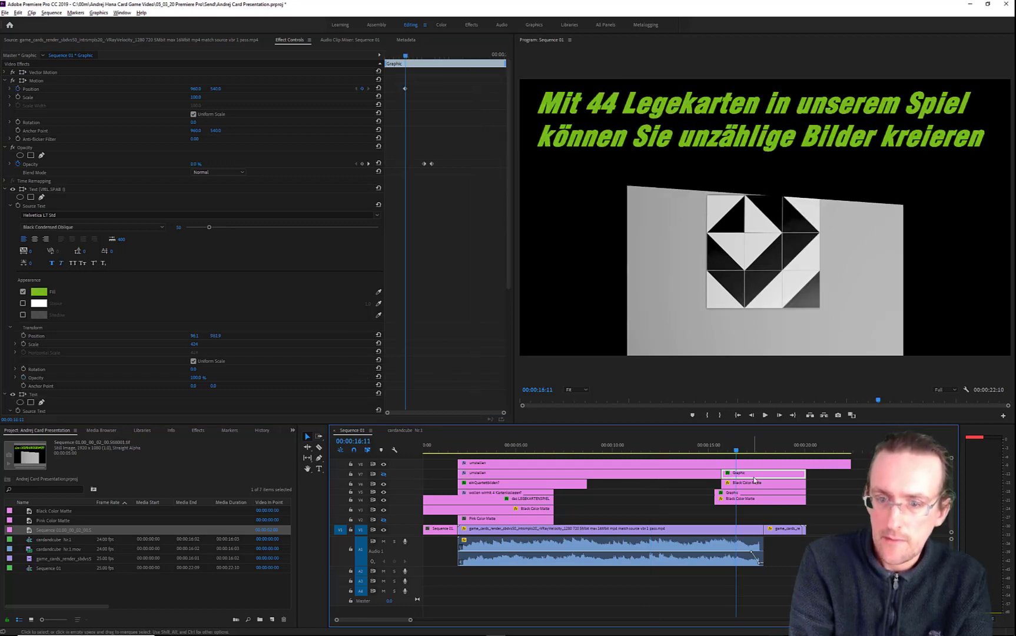
pyautogui.rightClick(409, 463)
pyautogui.click(424, 482)
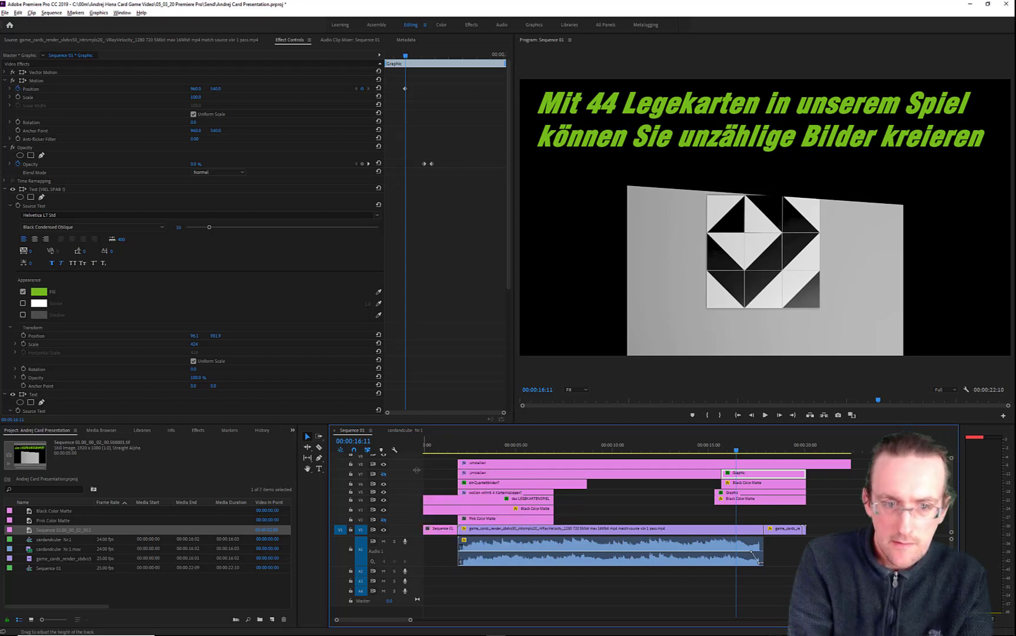
pyautogui.rightClick(413, 463)
pyautogui.click(426, 480)
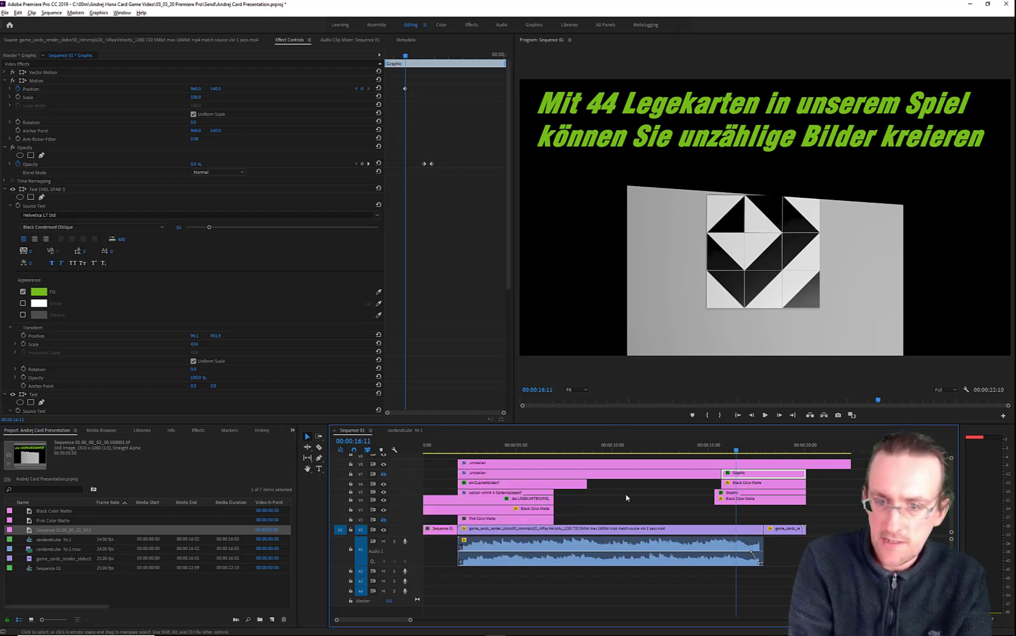
pyautogui.scroll(2, 627, 496)
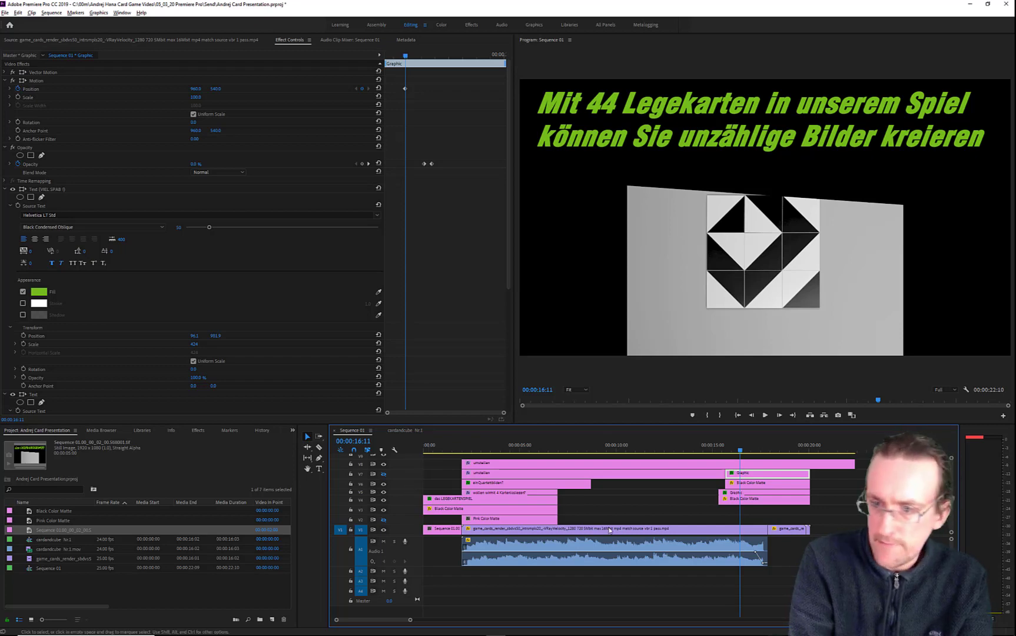
pyautogui.scroll(-1, 952, 459)
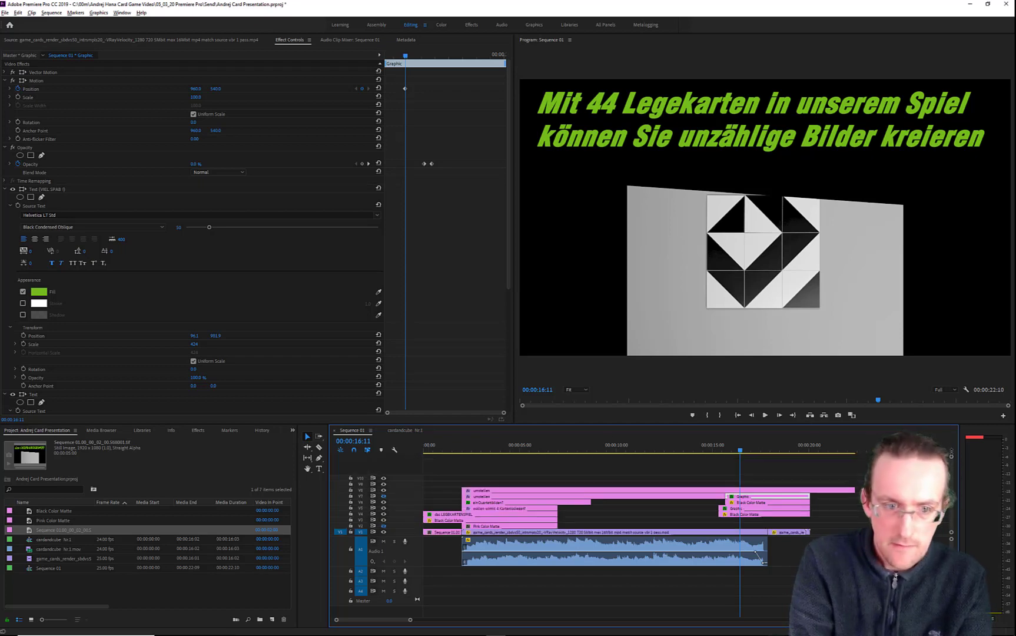
pyautogui.moveTo(952, 451); pyautogui.dragTo(951, 447)
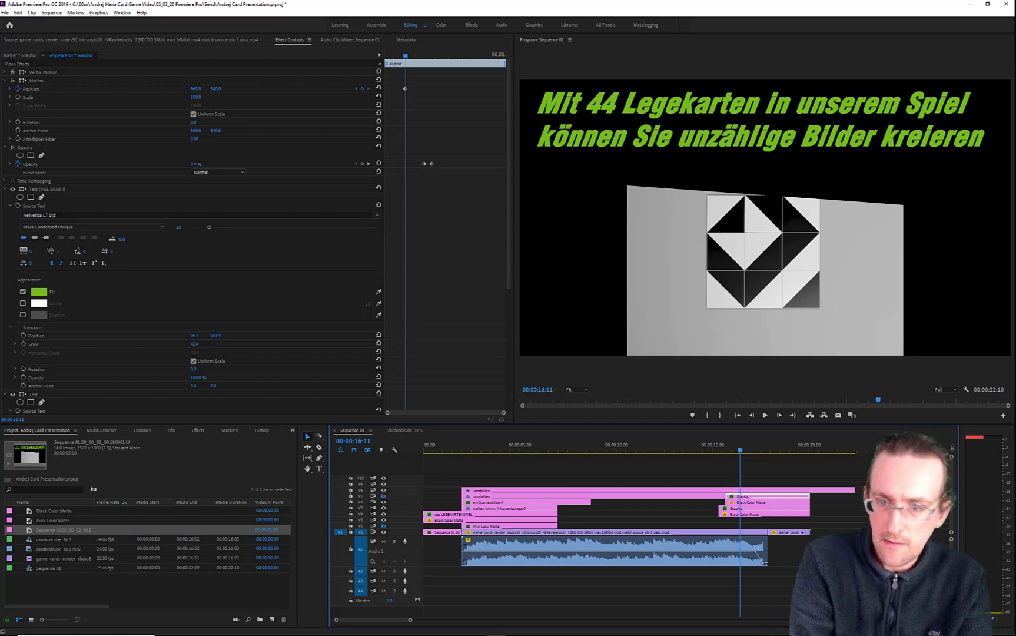
# Move the closing Graphic and Black Color Matte clips from V7 and V6 up to V11 and V10, keeping their start at 00:00:15:17
pyautogui.click(763, 501)
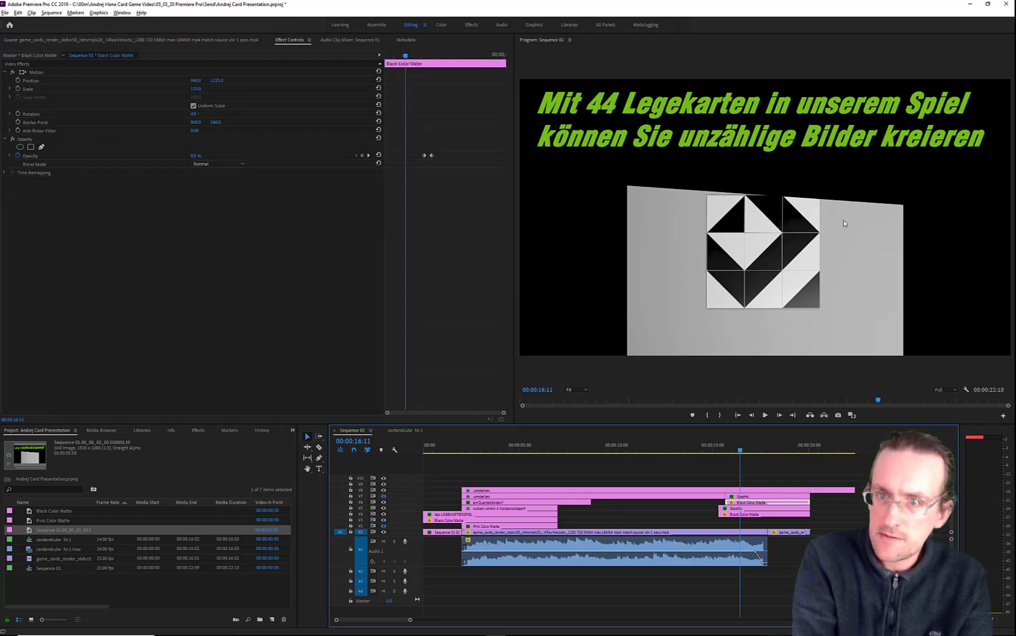
pyautogui.click(760, 498)
pyautogui.keyDown('shift'); pyautogui.click(764, 502); pyautogui.keyUp('shift')
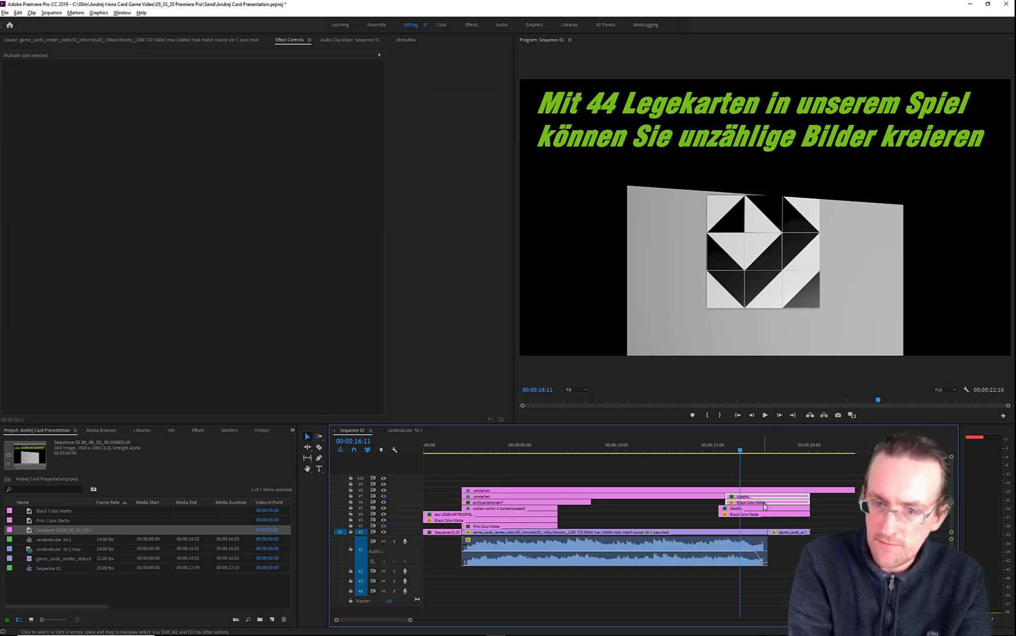
pyautogui.click(723, 453)
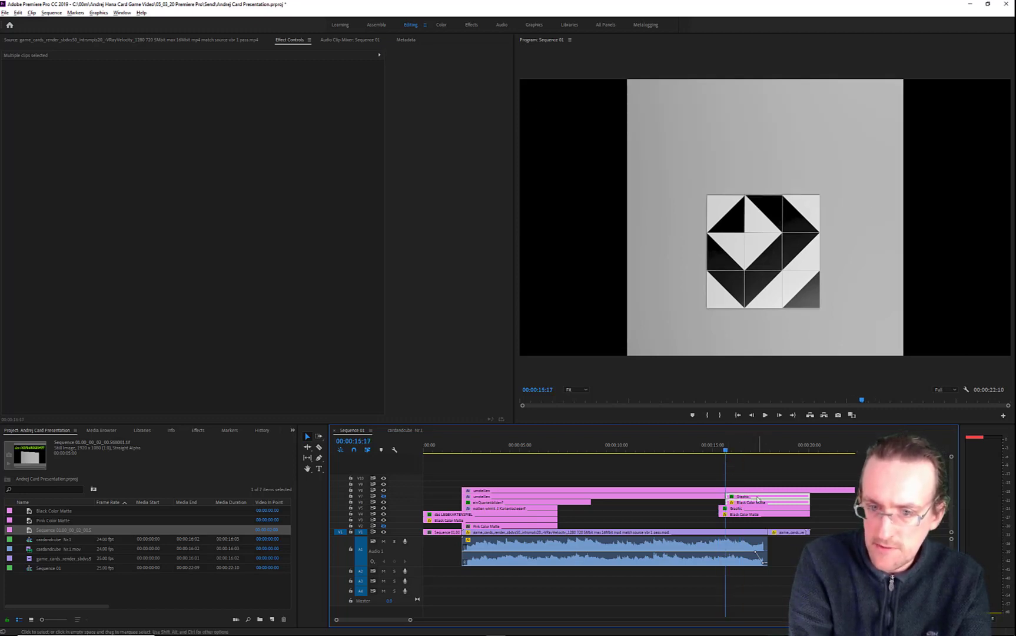
pyautogui.moveTo(758, 498); pyautogui.dragTo(756, 470)
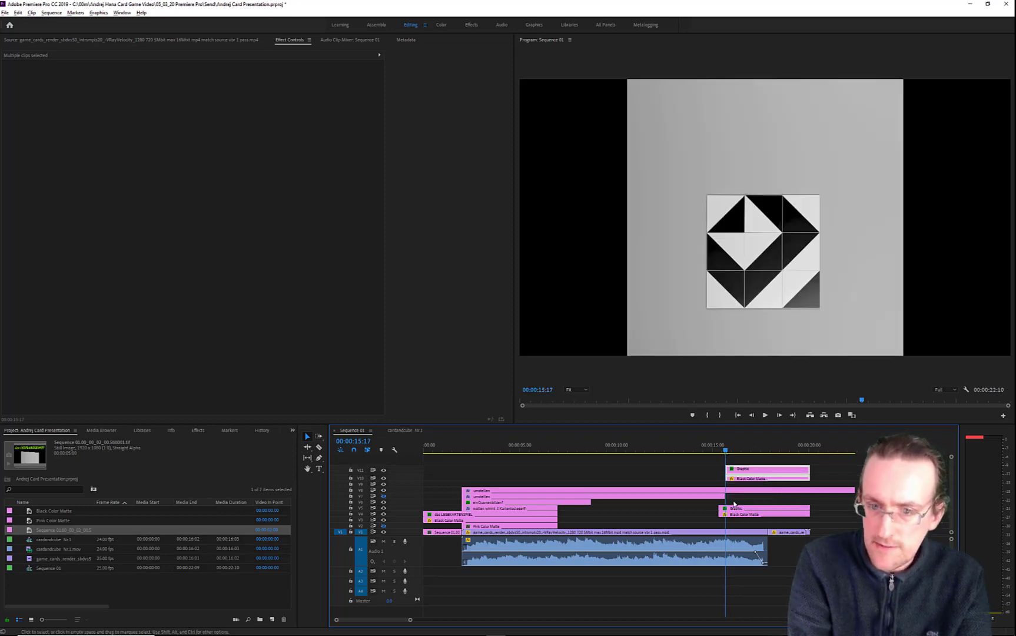
# Extend the end of the V7 "umstellen" clip past the closing graphic's start and check its exit keyframes around 00:00:15:05
pyautogui.moveTo(723, 496); pyautogui.dragTo(738, 497)
pyautogui.moveTo(726, 452); pyautogui.dragTo(704, 454)
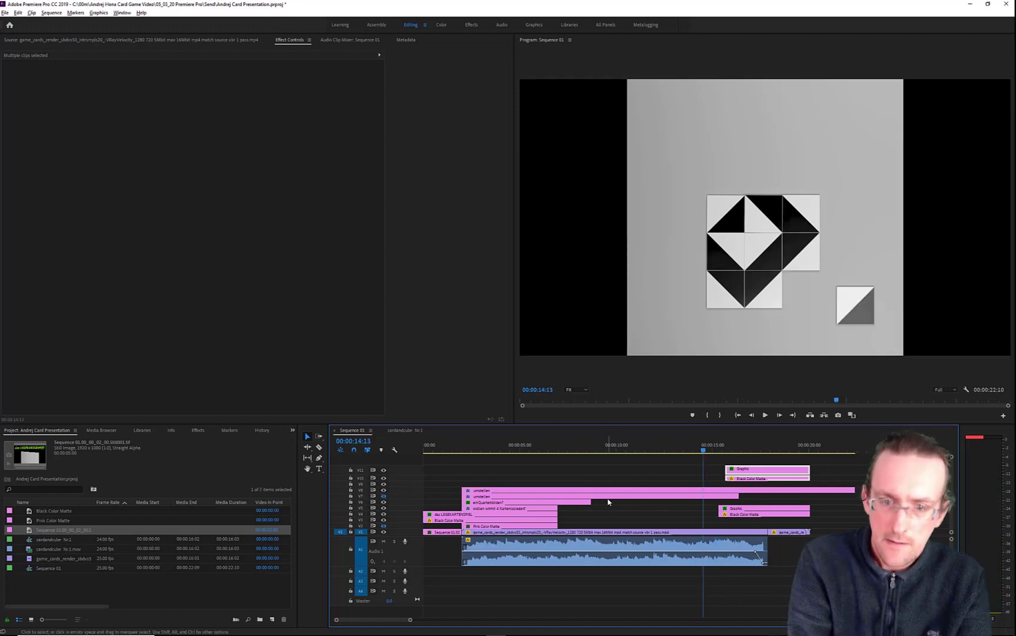
pyautogui.click(635, 497)
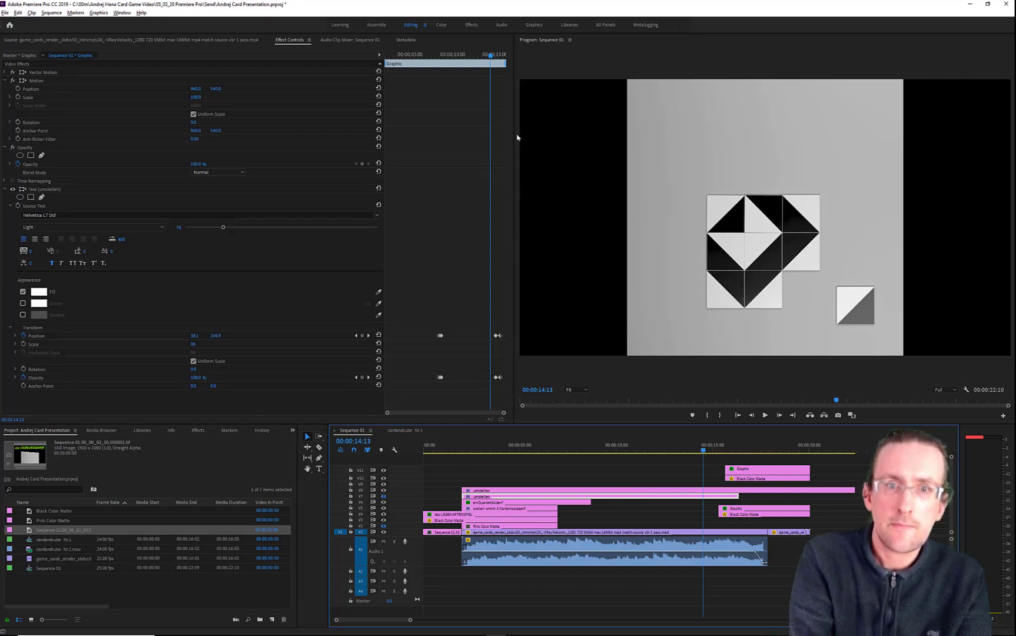
pyautogui.moveTo(492, 57)
pyautogui.mouseDown()
pyautogui.moveTo(503, 65)
pyautogui.moveTo(493, 66)
pyautogui.mouseUp()
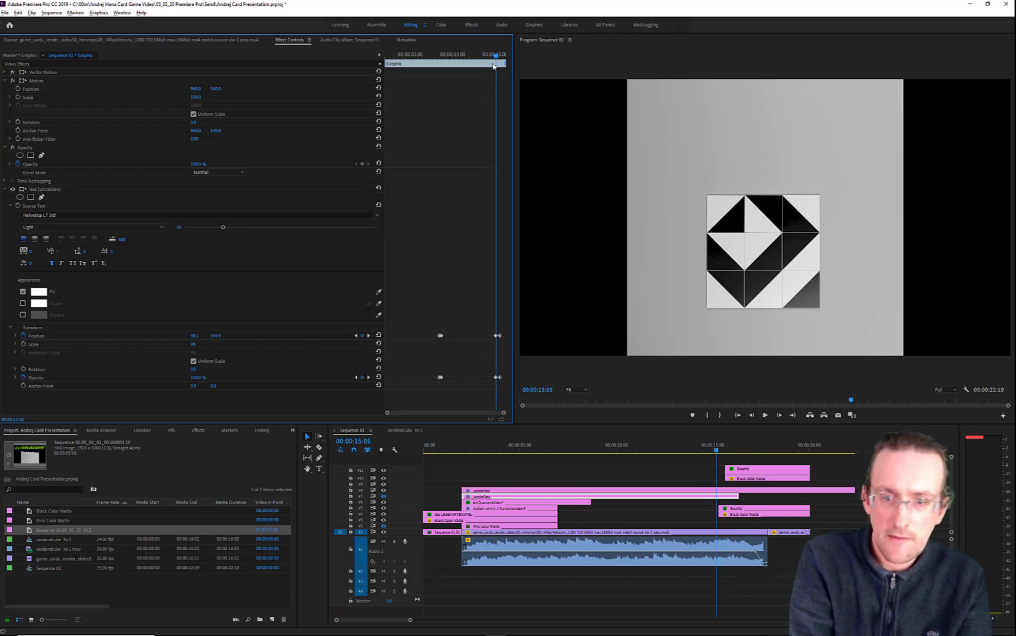
# Move the V7 "umstellen" title's entry Position and Opacity keyframes to 00:00:12:01, where the V8 title's exit begins
pyautogui.click(680, 492)
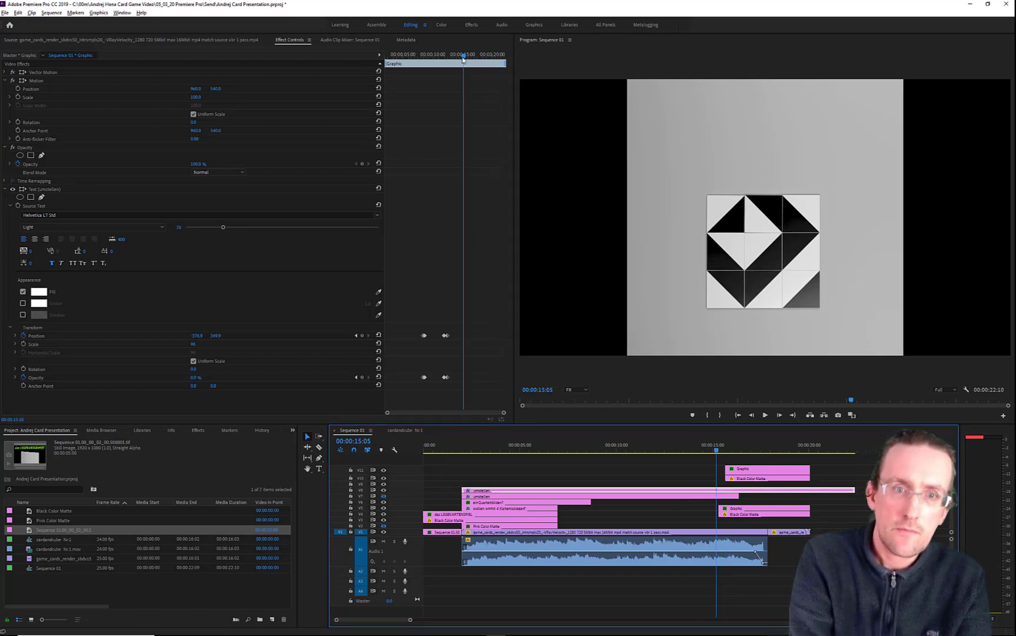
pyautogui.moveTo(463, 59); pyautogui.dragTo(444, 55)
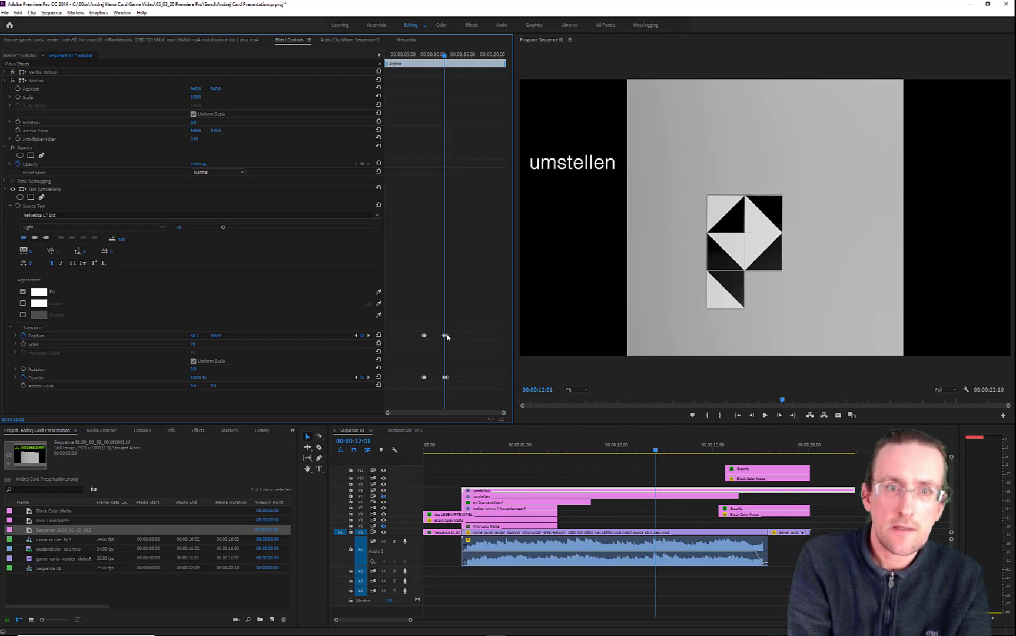
pyautogui.click(651, 500)
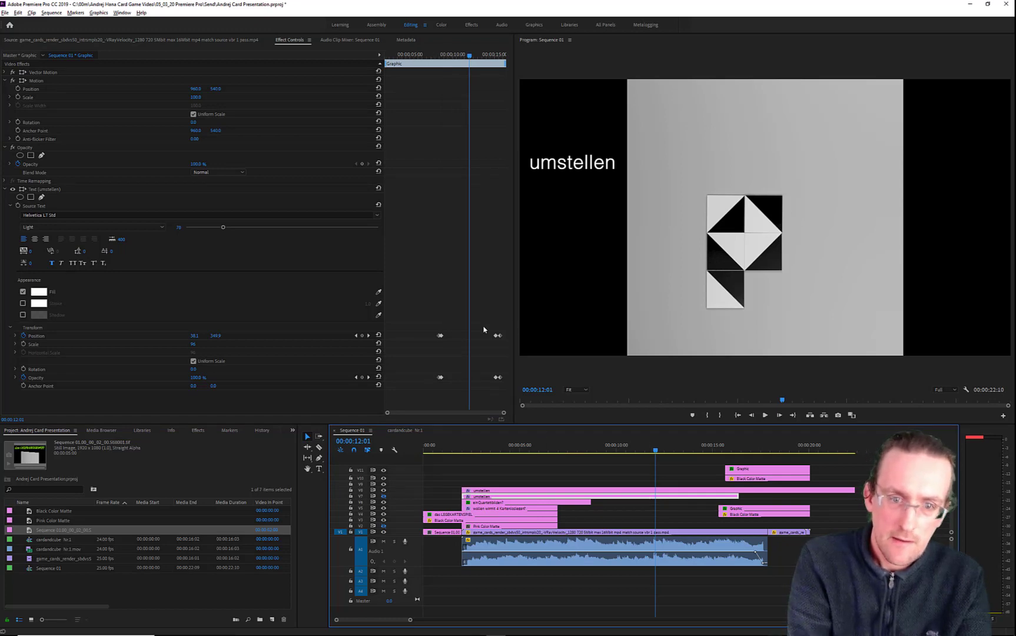
pyautogui.moveTo(505, 326); pyautogui.dragTo(484, 392)
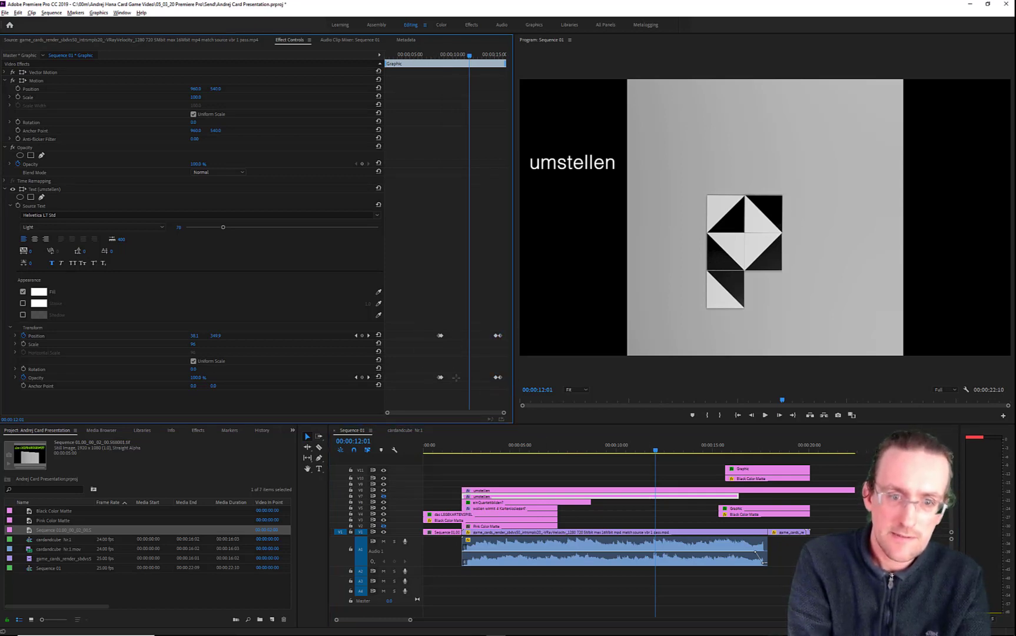
pyautogui.moveTo(421, 314); pyautogui.dragTo(462, 391)
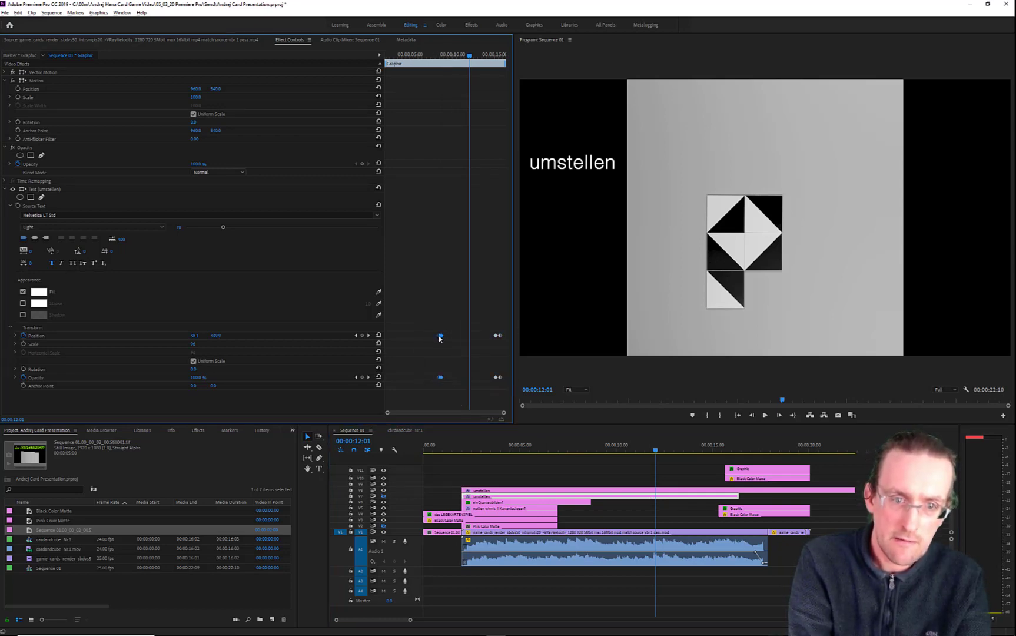
pyautogui.moveTo(439, 339); pyautogui.dragTo(470, 348)
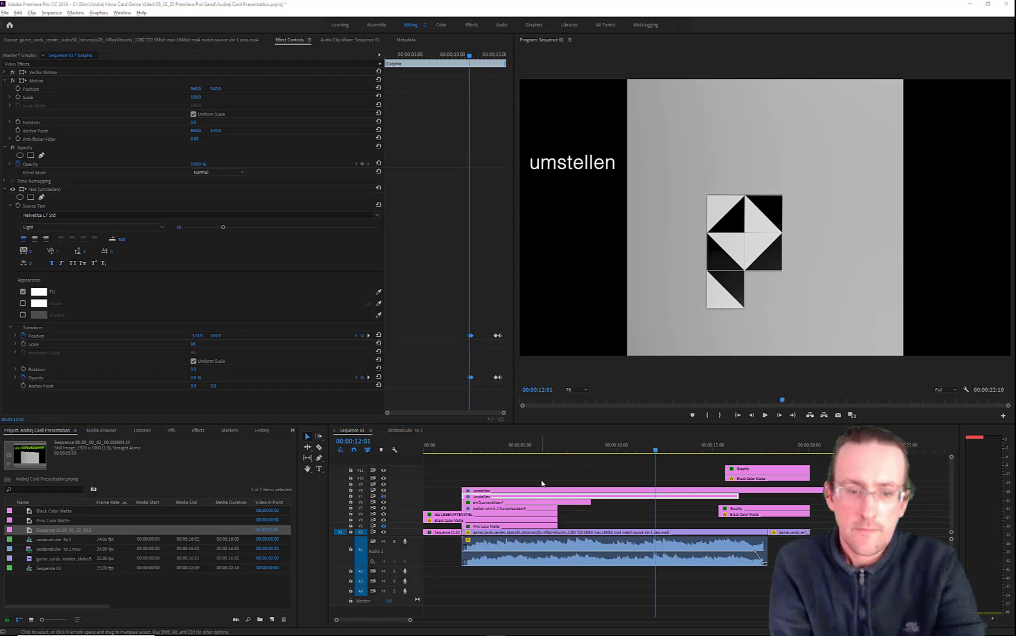
# Switch to the Notepad revision list and copy the phrase "weitere Karten zulegen" from item 2
pyautogui.hotkey('alt', 'Tab')
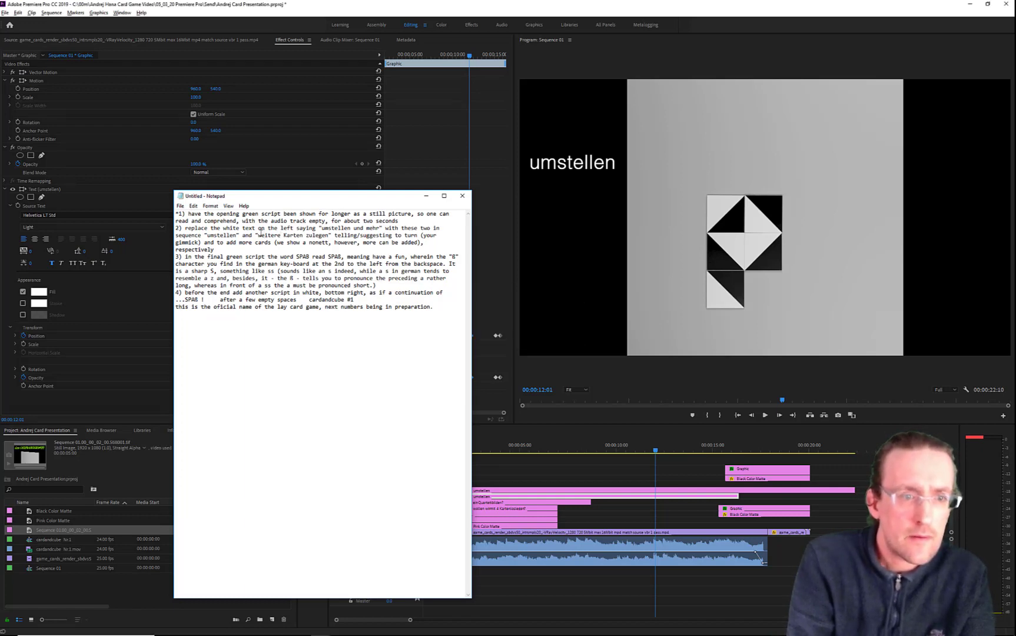
pyautogui.moveTo(258, 235); pyautogui.dragTo(331, 235)
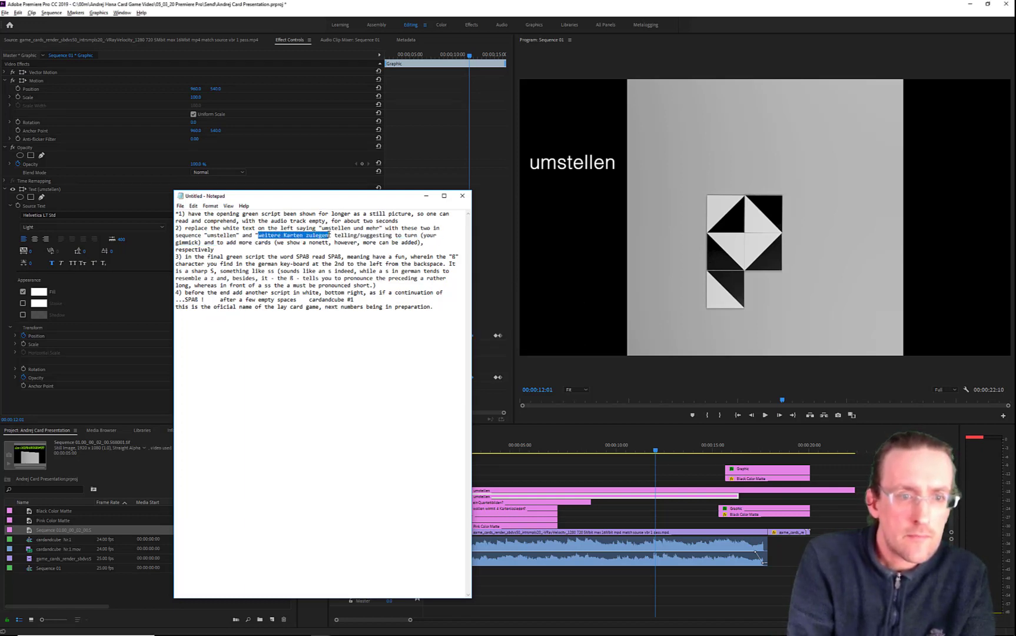
pyautogui.rightClick(325, 234)
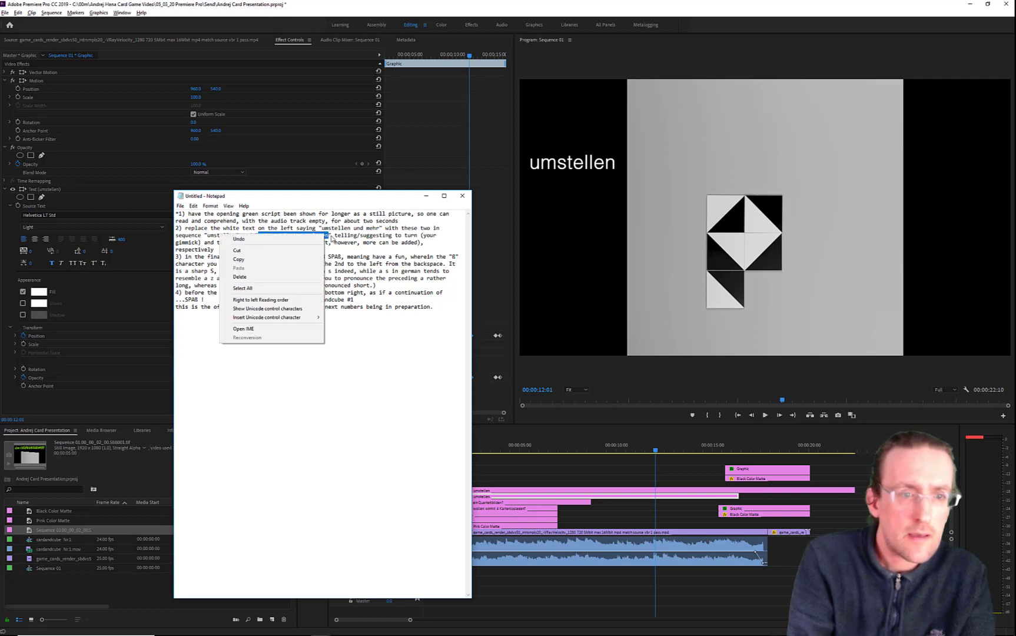
pyautogui.click(291, 259)
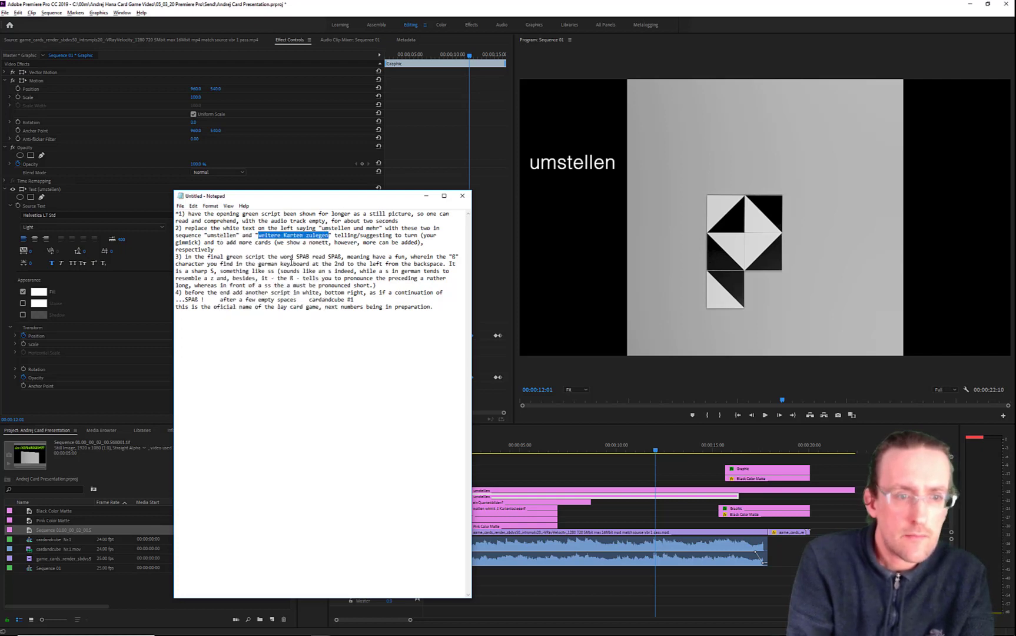
# Replace the V8 title's text "umstellen" with the copied phrase "weitere Karten zulegen"
pyautogui.click(615, 499)
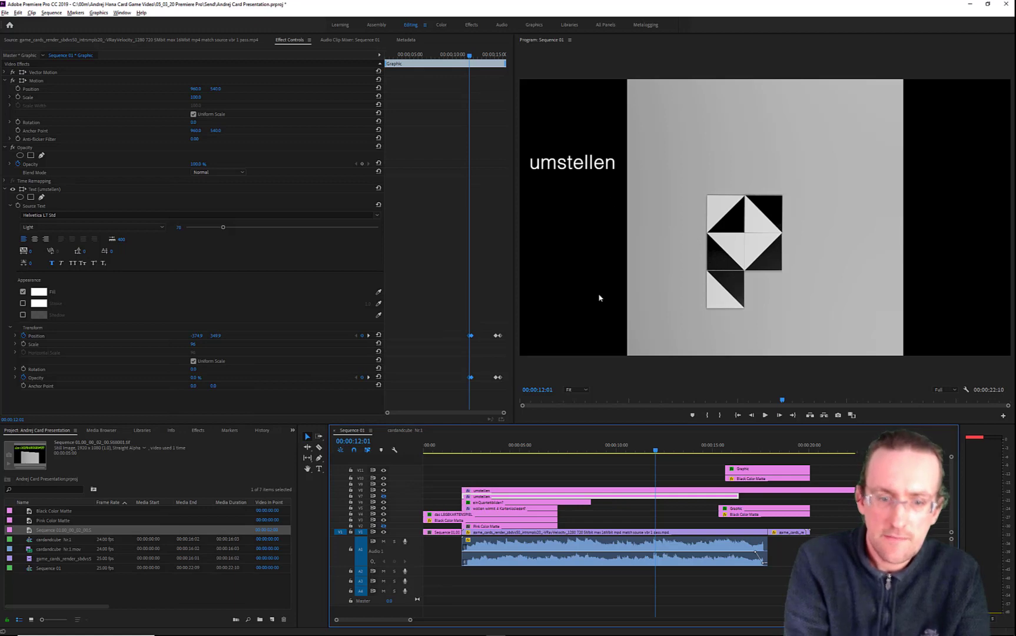
pyautogui.press('t')
pyautogui.click(581, 164)
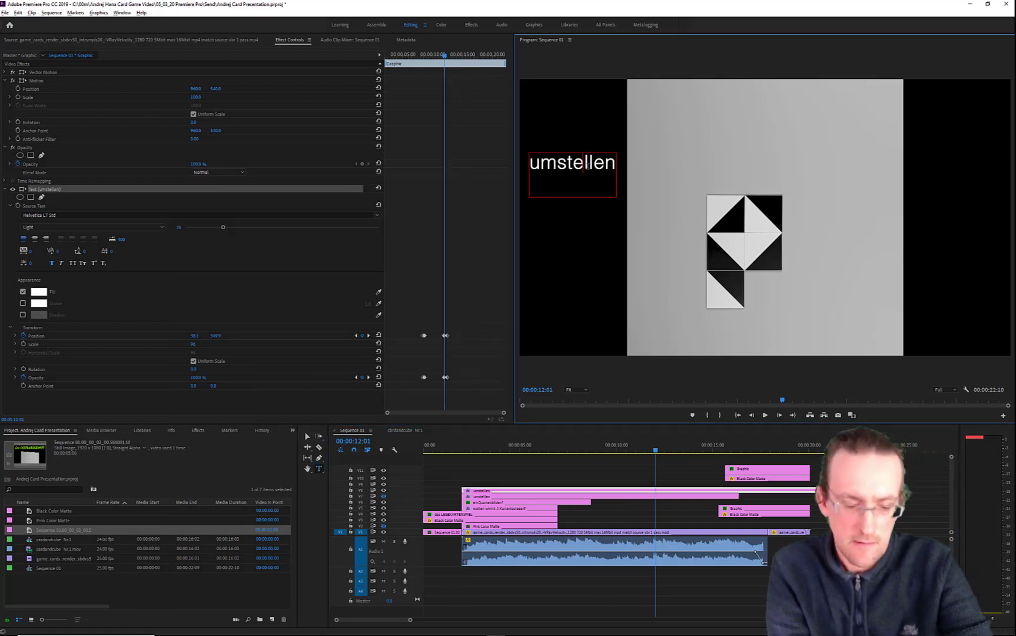
pyautogui.doubleClick(588, 167)
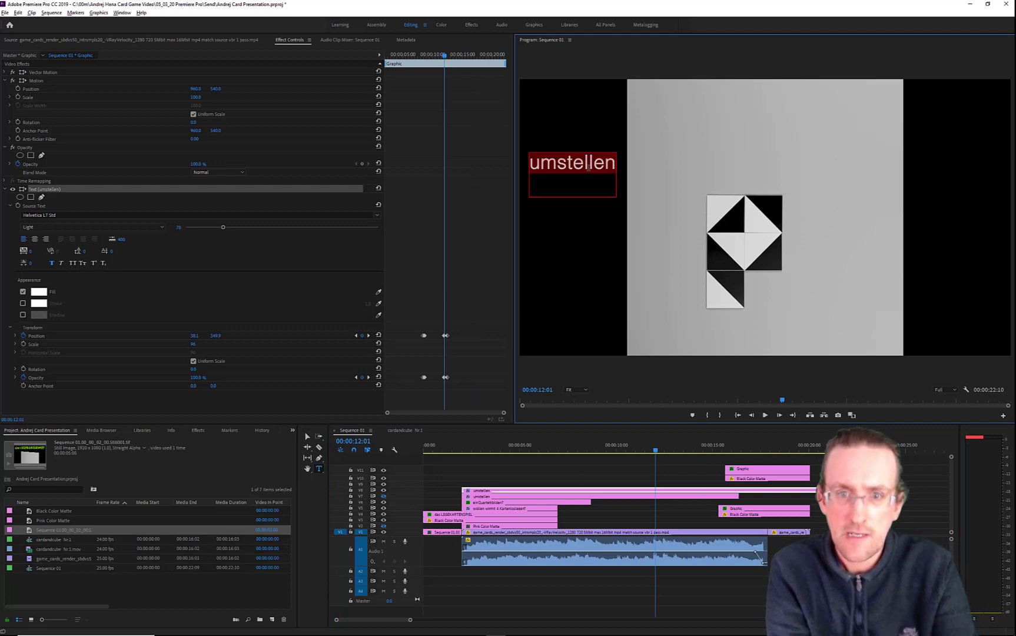
pyautogui.rightClick(589, 168)
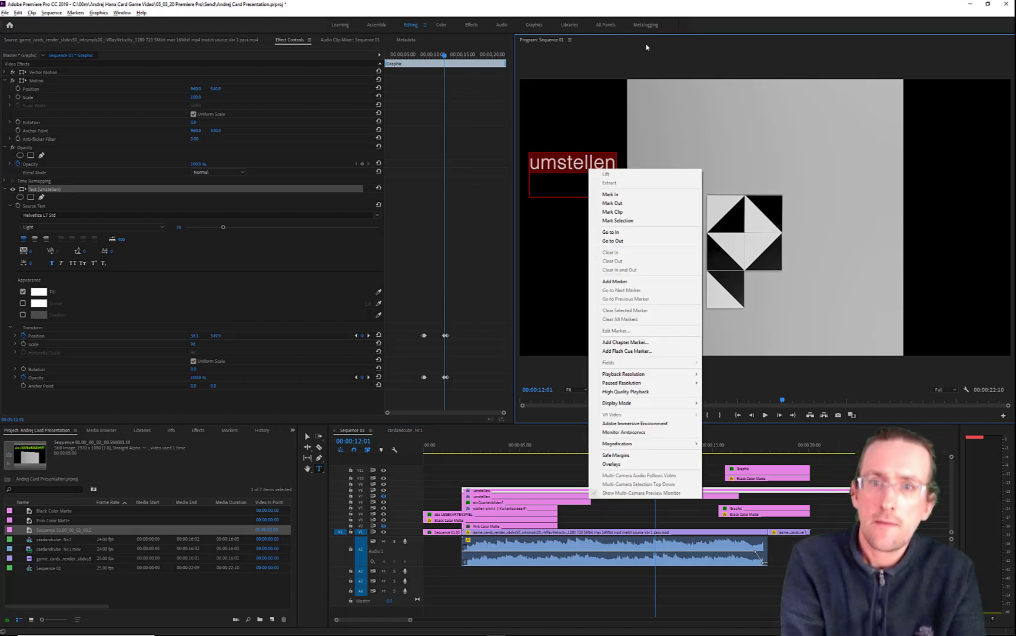
pyautogui.click(660, 10)
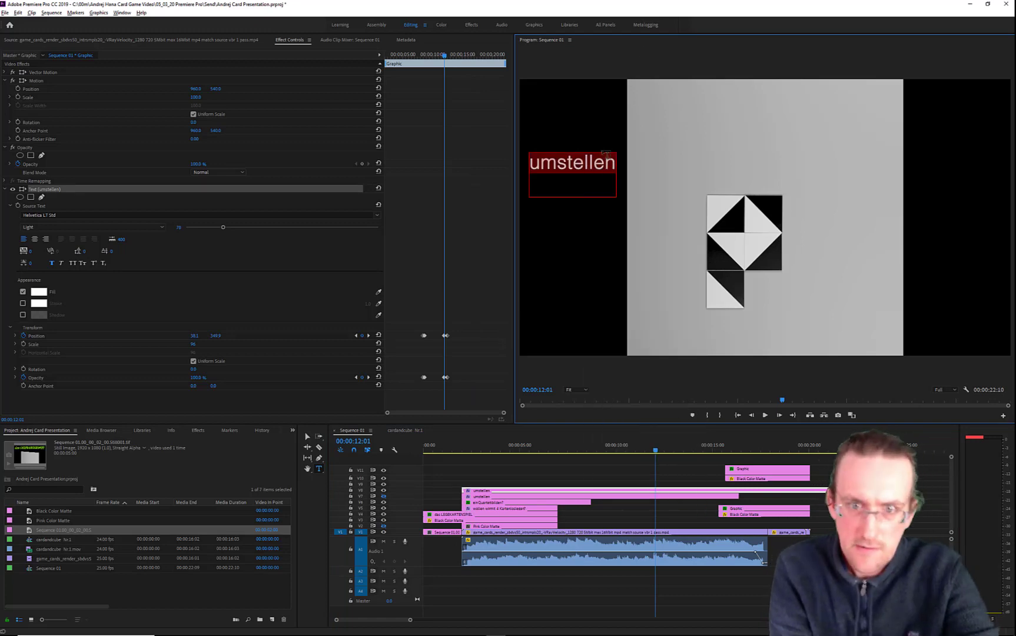
pyautogui.hotkey('ctrl', 'v')
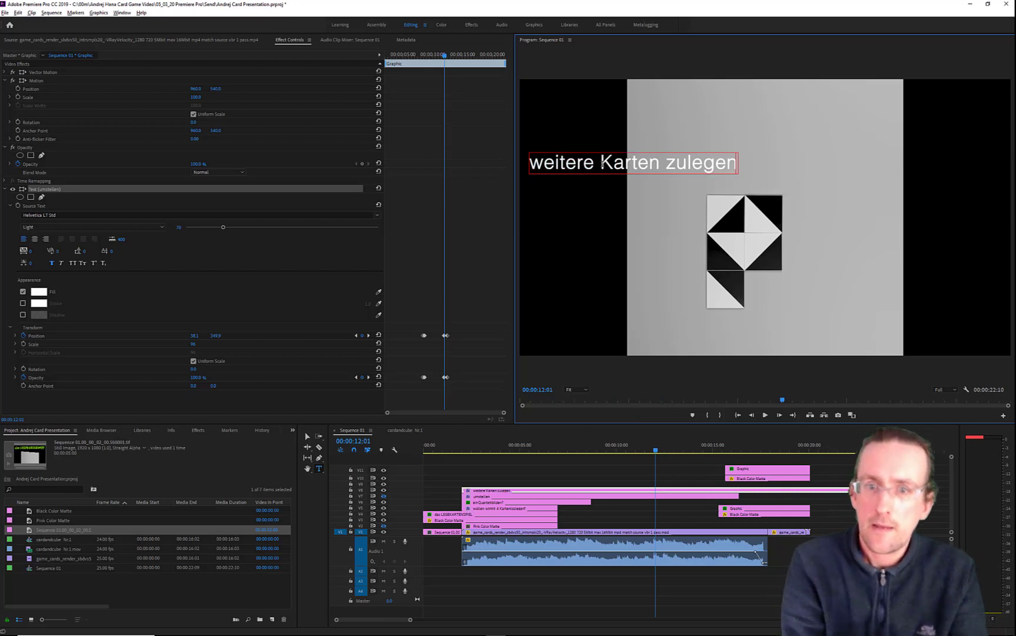
# Break the V8 title into three lines reading "weitere", "Karten" and "zulegen"
pyautogui.doubleClick(602, 167)
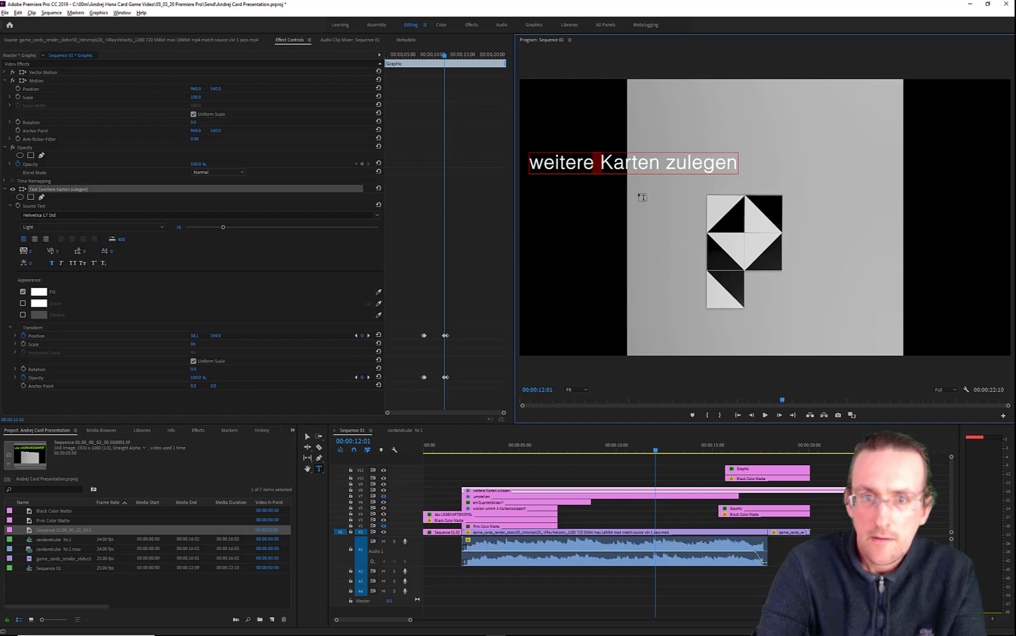
pyautogui.press('Return')
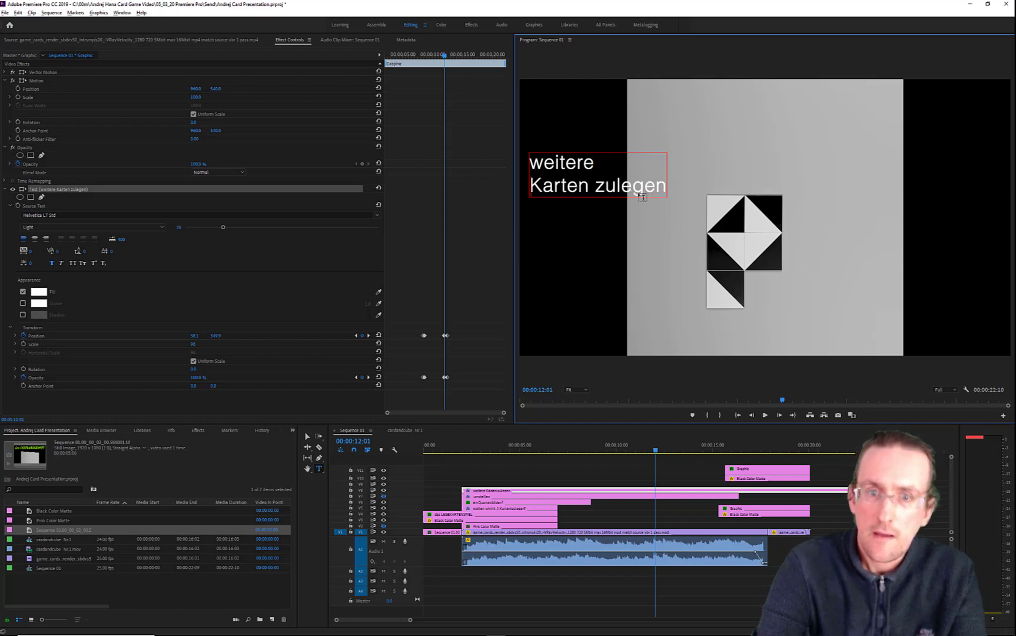
pyautogui.doubleClick(592, 184)
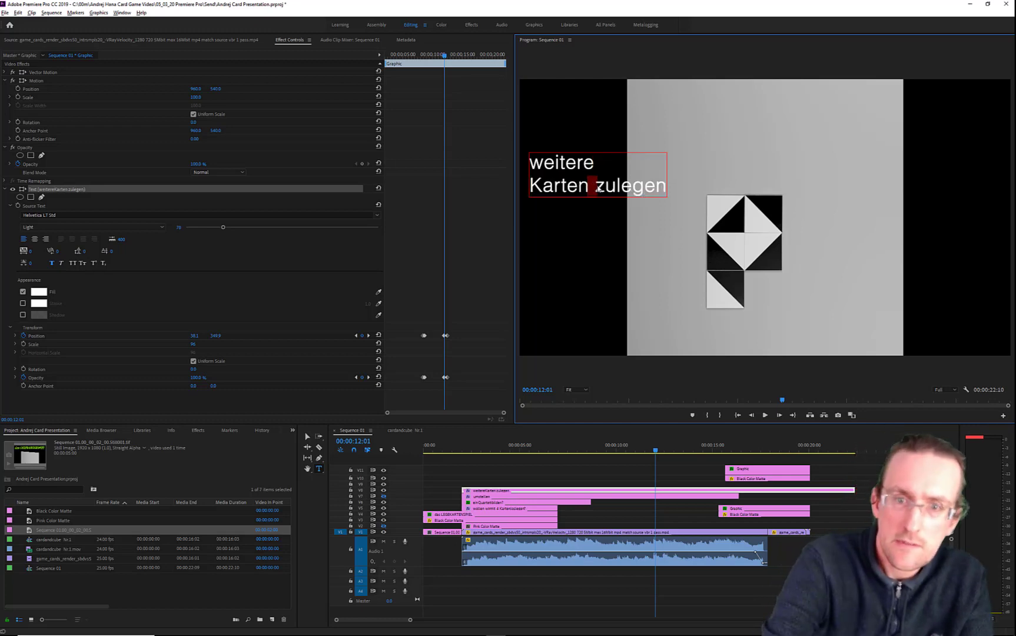
pyautogui.press('Return')
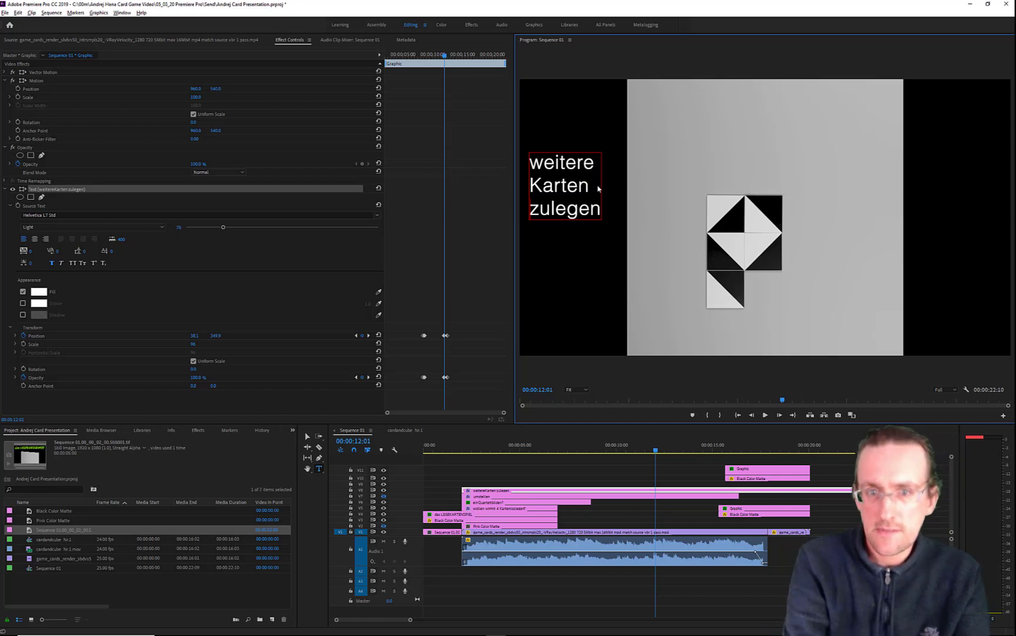
pyautogui.rightClick(589, 201)
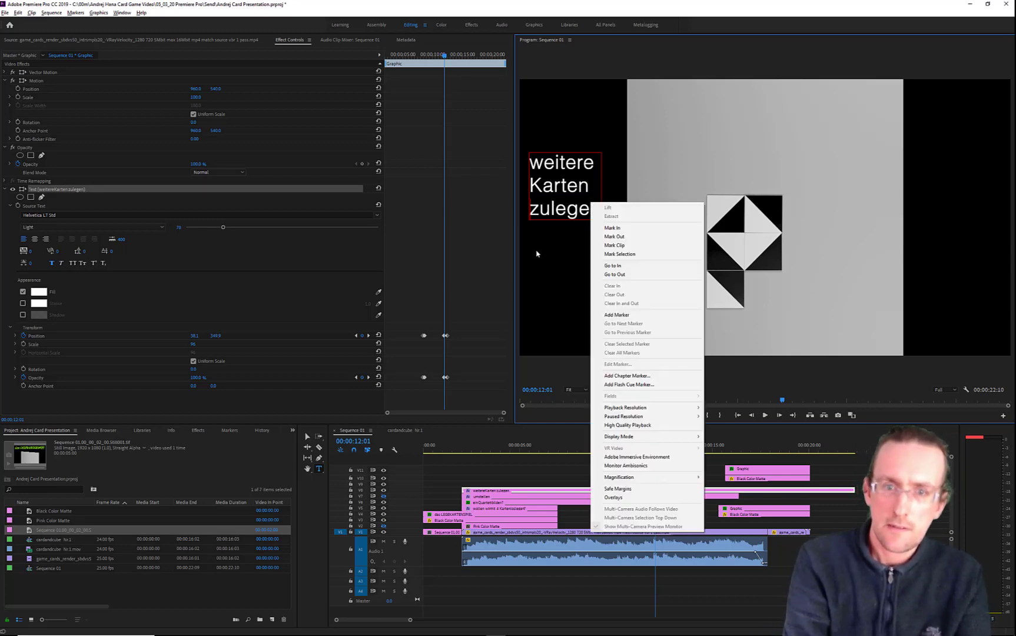
pyautogui.click(737, 21)
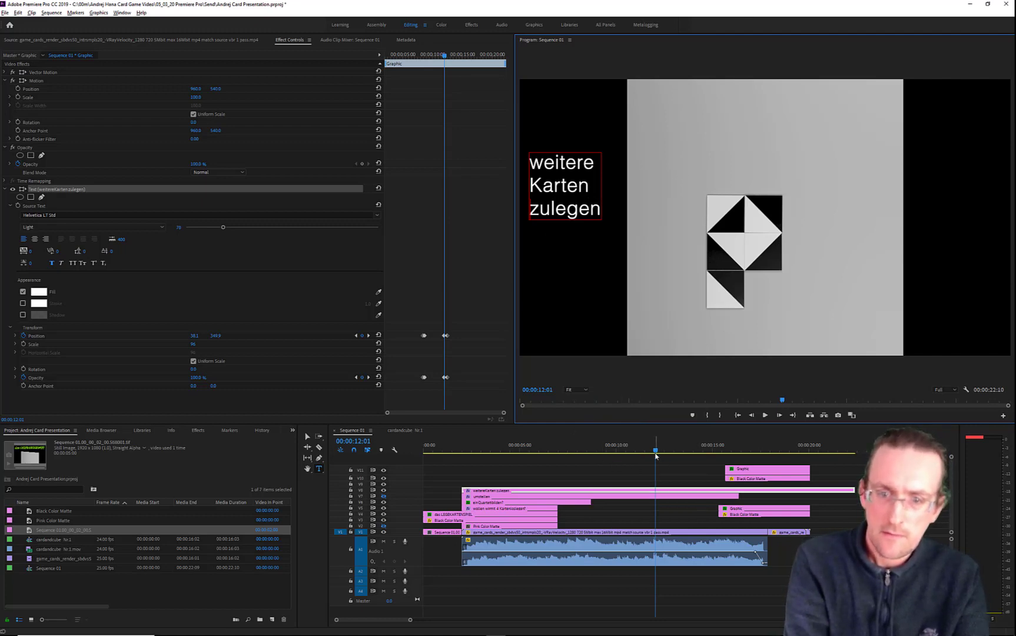
# Review the timing of the V8 "weitere Karten zulegen" title between its entry at 00:00:08:12 and exit at 00:00:12:01
pyautogui.moveTo(656, 451); pyautogui.dragTo(601, 489)
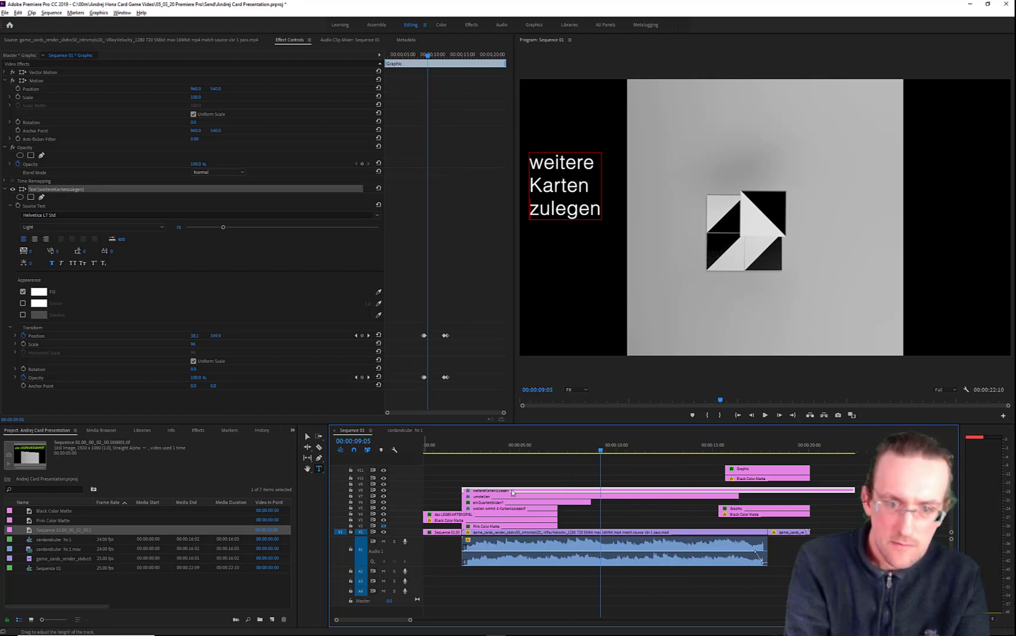
pyautogui.moveTo(597, 451); pyautogui.dragTo(651, 466)
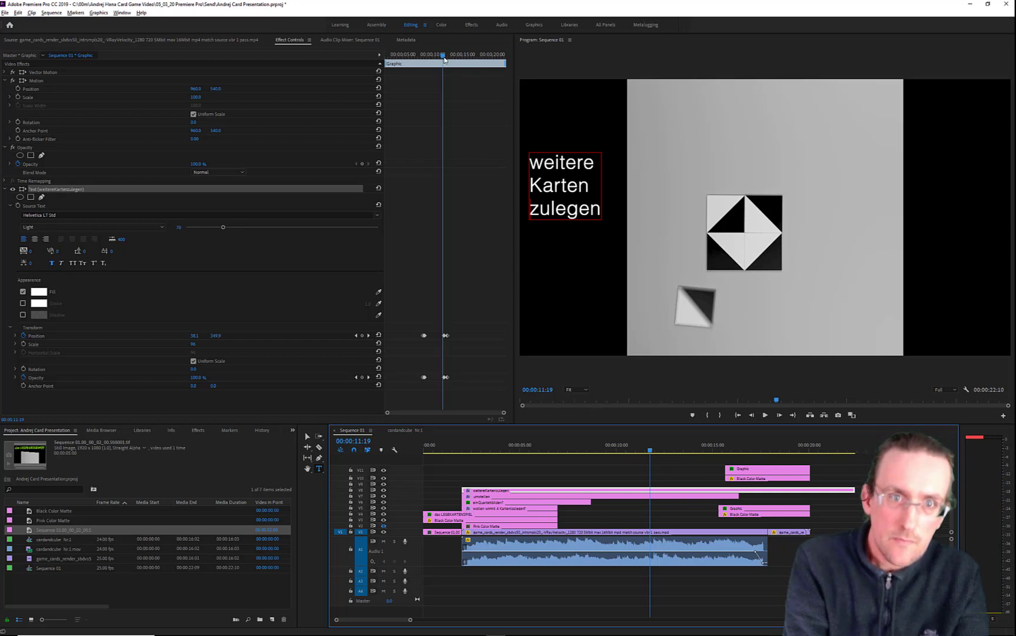
pyautogui.moveTo(445, 60); pyautogui.dragTo(445, 61)
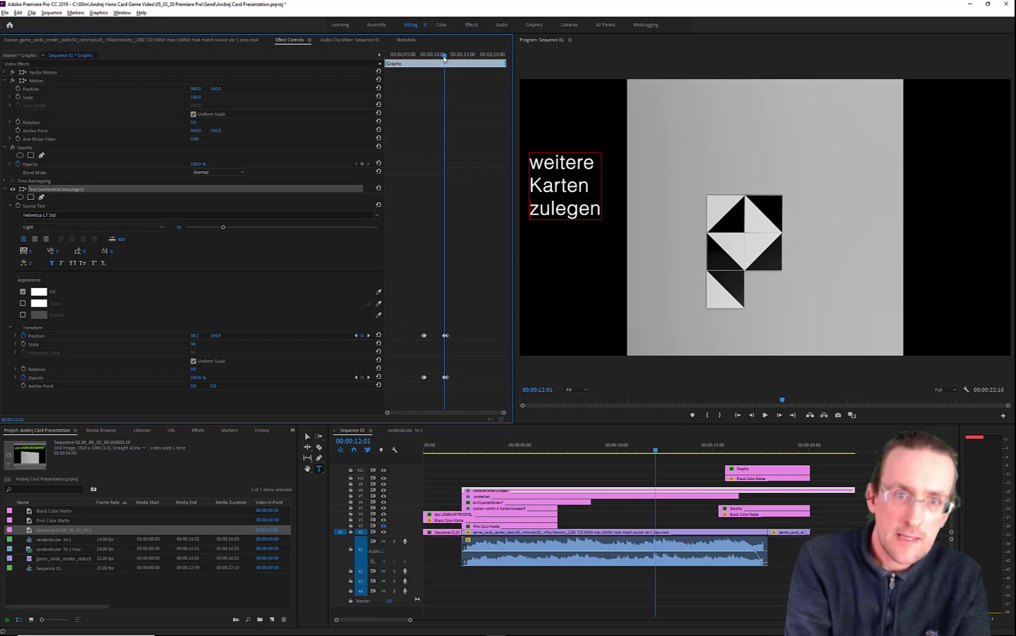
pyautogui.moveTo(444, 57); pyautogui.dragTo(424, 57)
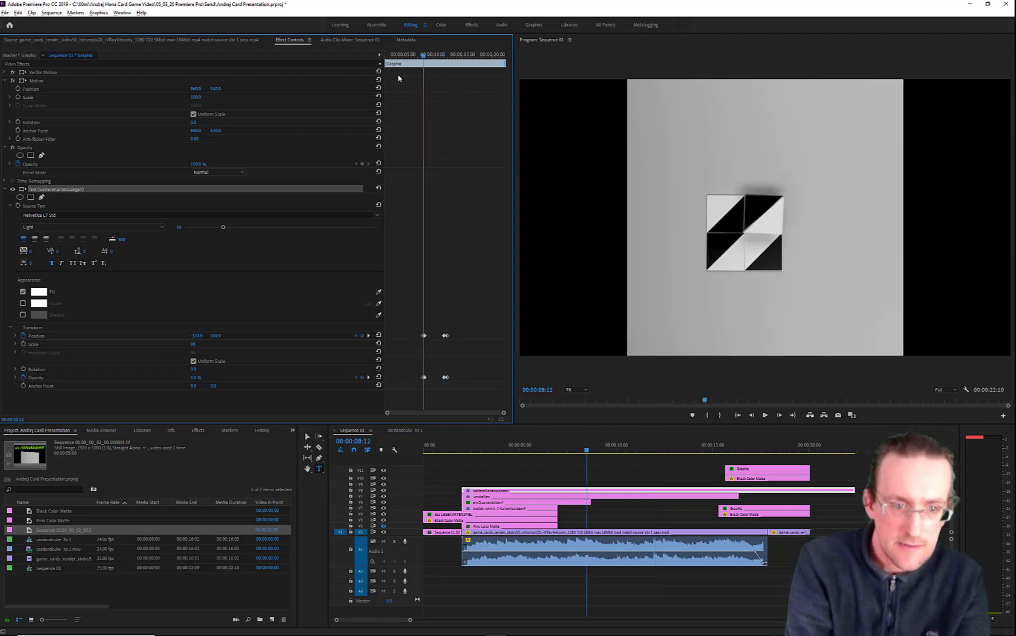
pyautogui.moveTo(424, 57); pyautogui.dragTo(442, 71)
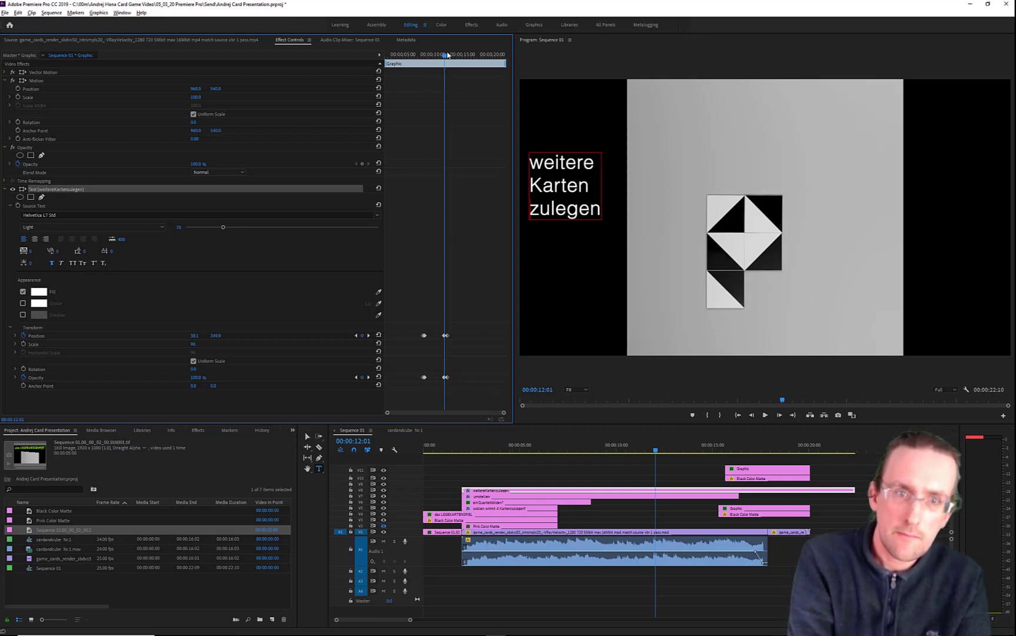
# Shift all Position and Opacity keyframes of the V7 "umstellen" title together so its entry starts at 00:00:08:12
pyautogui.moveTo(445, 59); pyautogui.dragTo(422, 59)
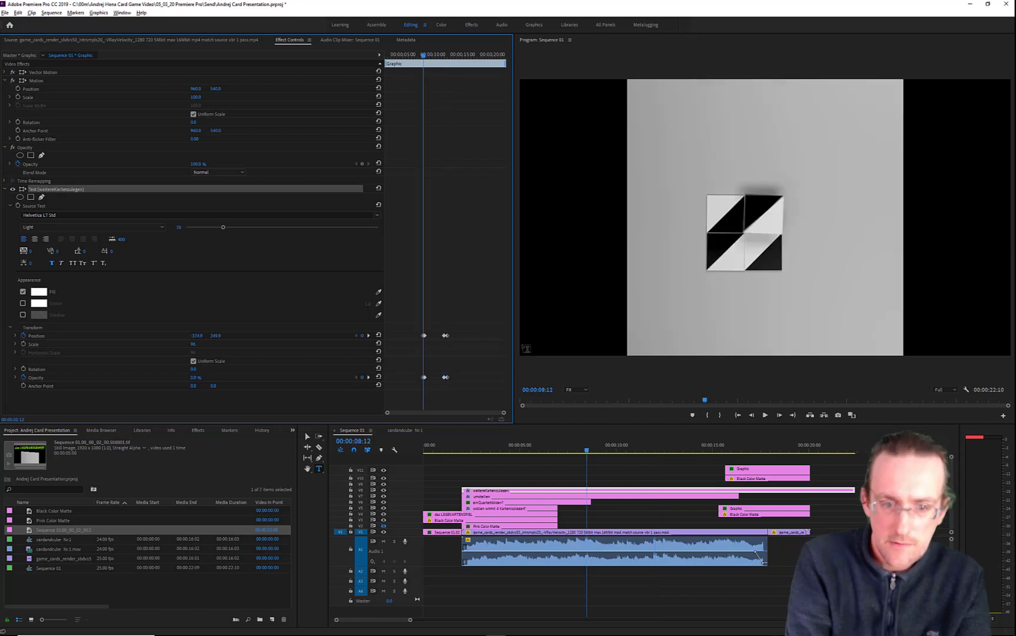
pyautogui.click(553, 496)
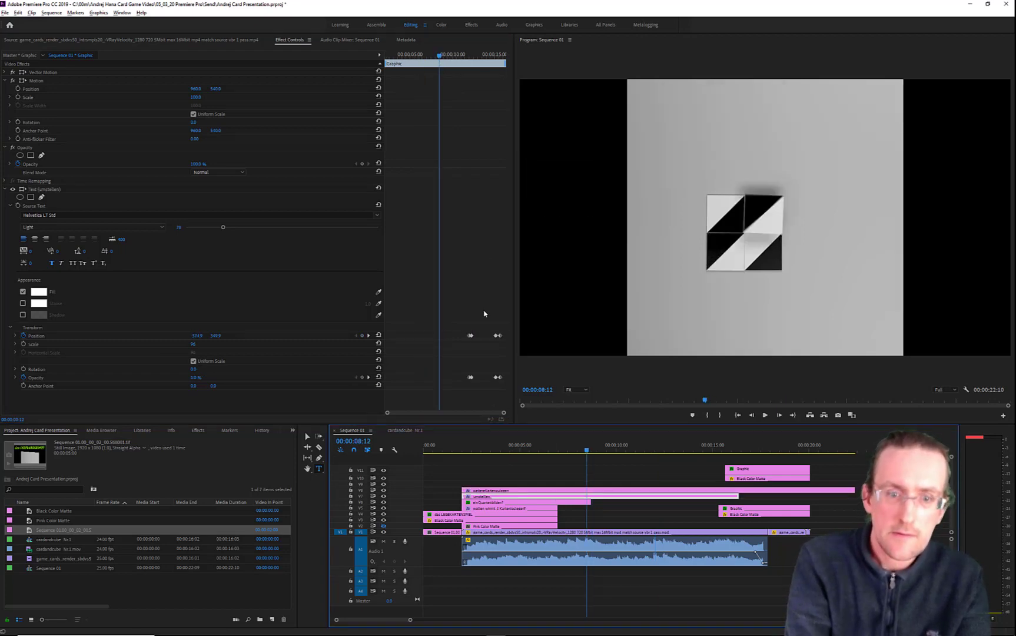
pyautogui.moveTo(458, 324); pyautogui.dragTo(440, 378)
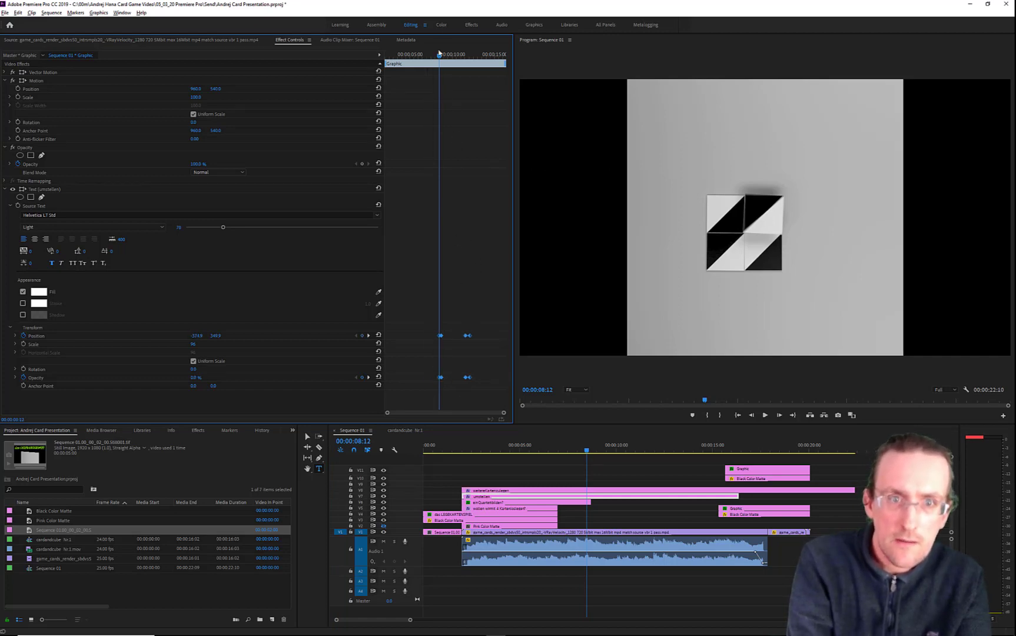
# Shift all Position and Opacity keyframes of the V8 "weitere Karten zulegen" title so its entry starts at 00:00:11:16, and save the project
pyautogui.moveTo(440, 57); pyautogui.dragTo(468, 83)
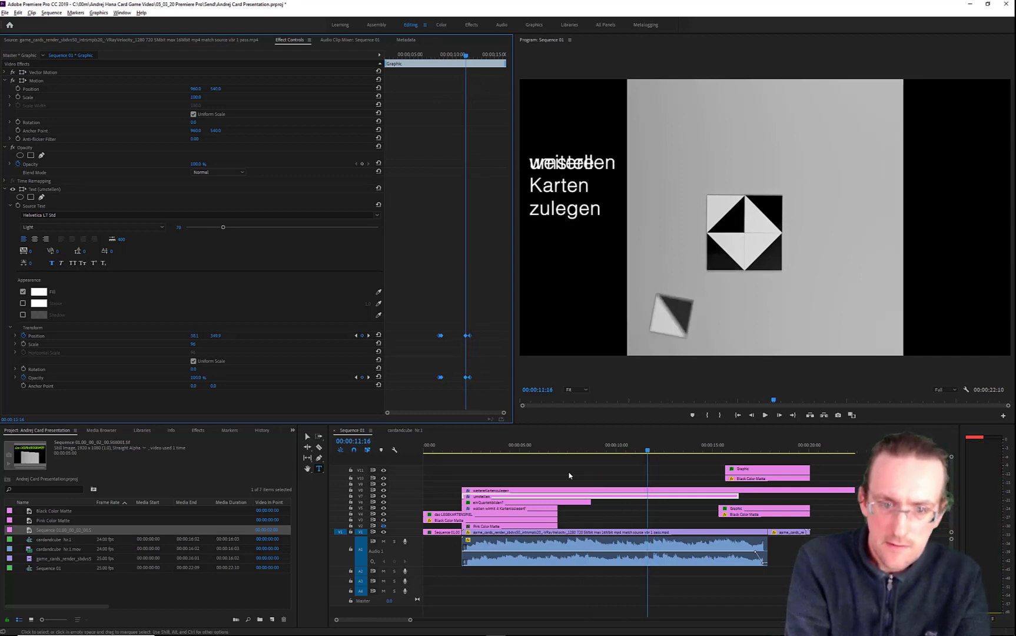
pyautogui.click(571, 491)
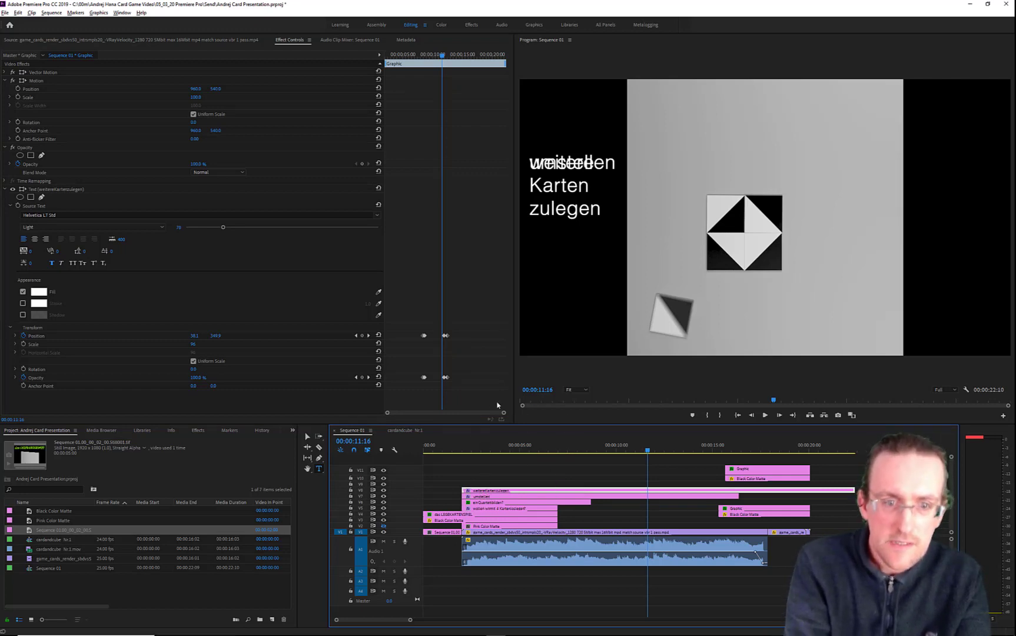
pyautogui.moveTo(423, 319); pyautogui.dragTo(472, 390)
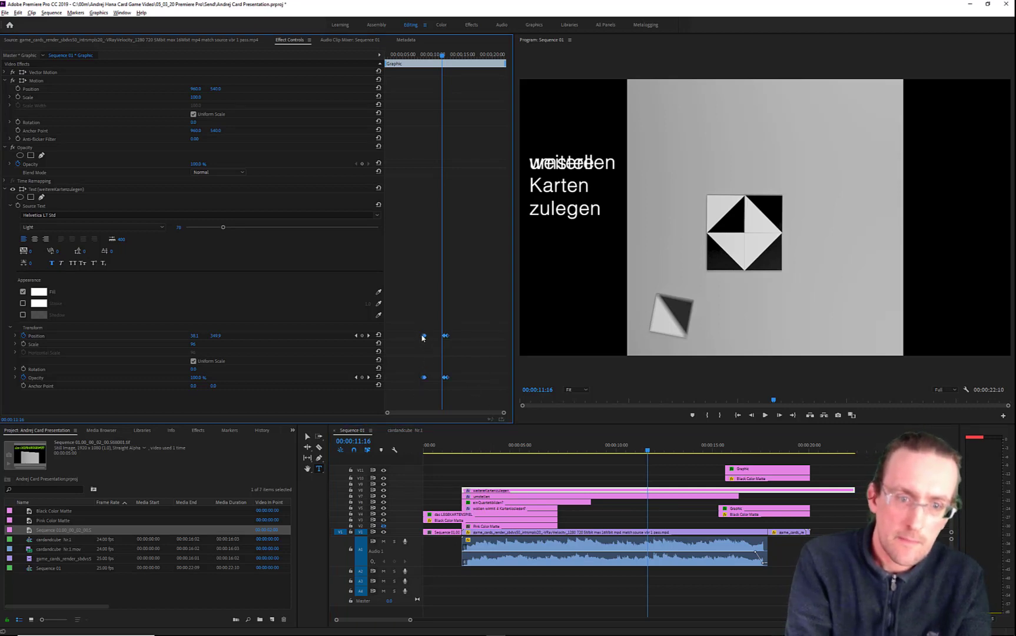
pyautogui.moveTo(422, 337); pyautogui.dragTo(466, 336)
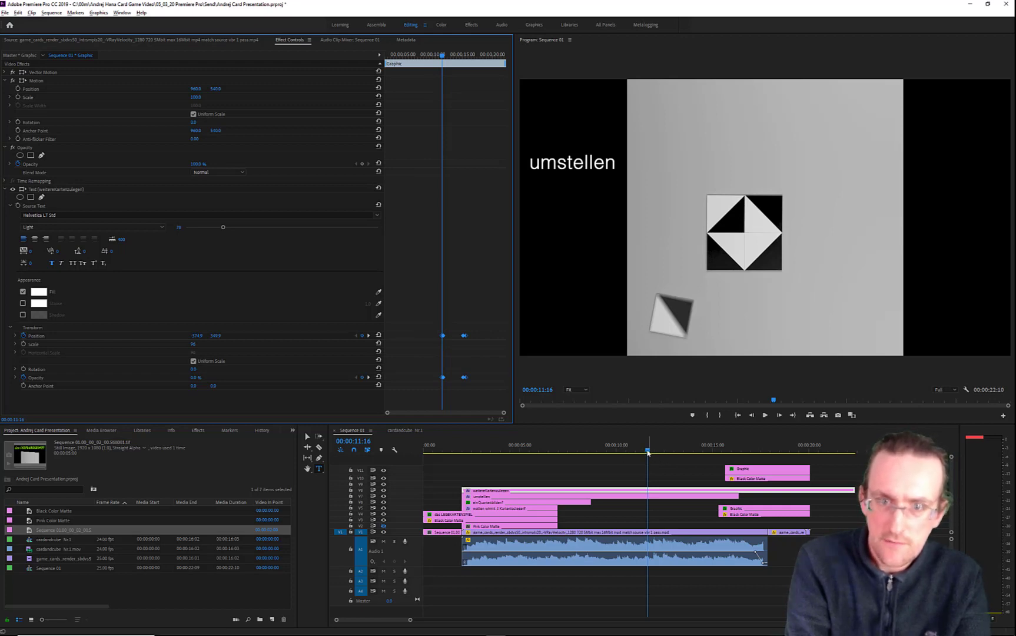
pyautogui.moveTo(648, 451); pyautogui.dragTo(719, 481)
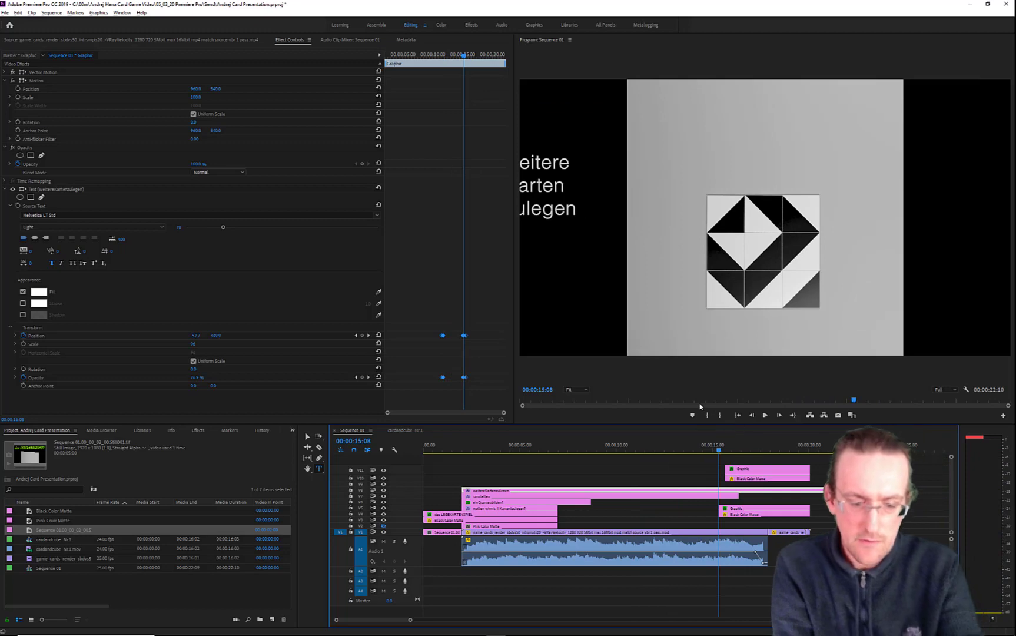
pyautogui.hotkey('ctrl', 's')
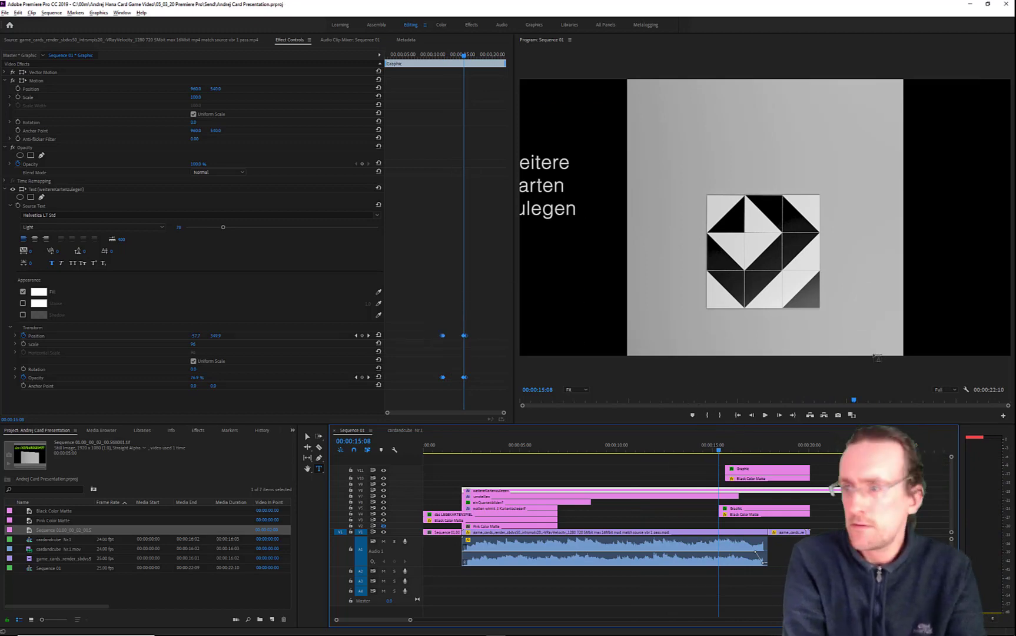
# Switch to the revision list in Notepad and read item 3 about the word SPAß in the final green script
pyautogui.moveTo(1015, 206); pyautogui.dragTo(1015, 142)
pyautogui.press('super+Tab')
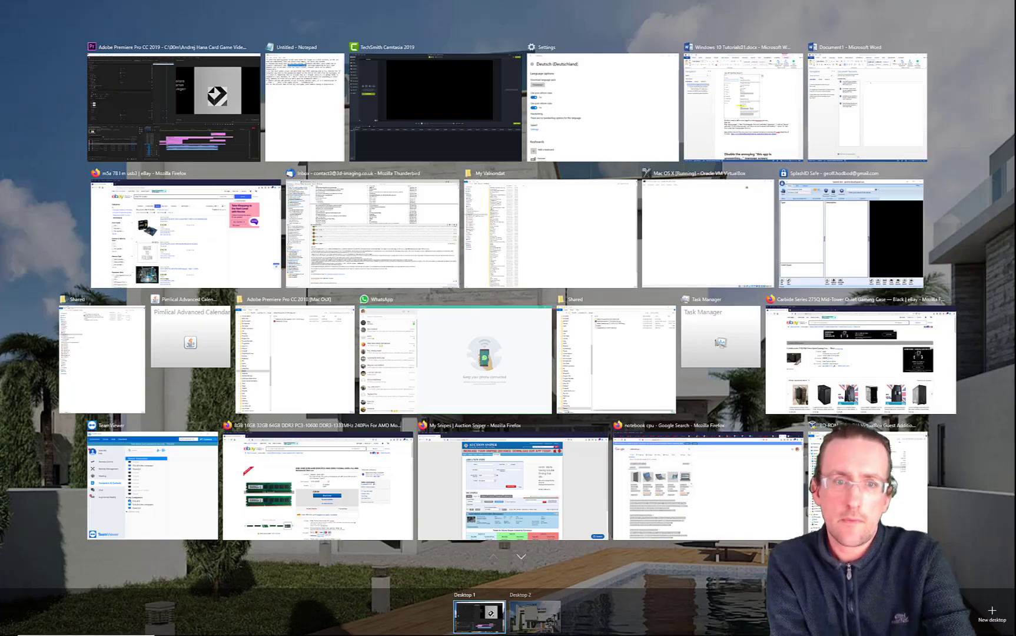
pyautogui.press('super+Tab')
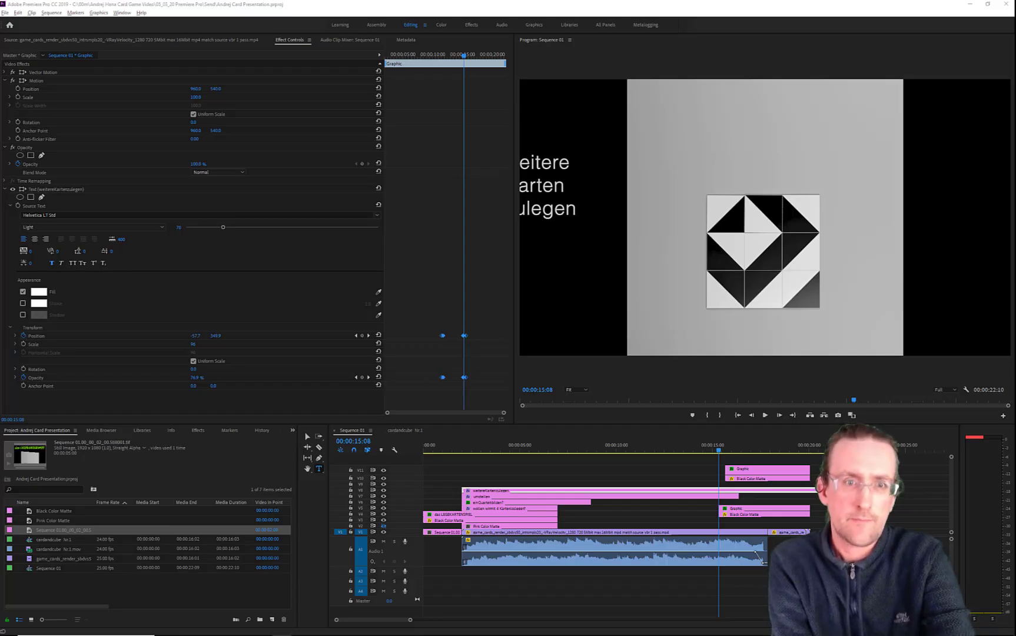
pyautogui.hotkey('alt', 'Tab')
pyautogui.hotkey('alt', 'Tab')
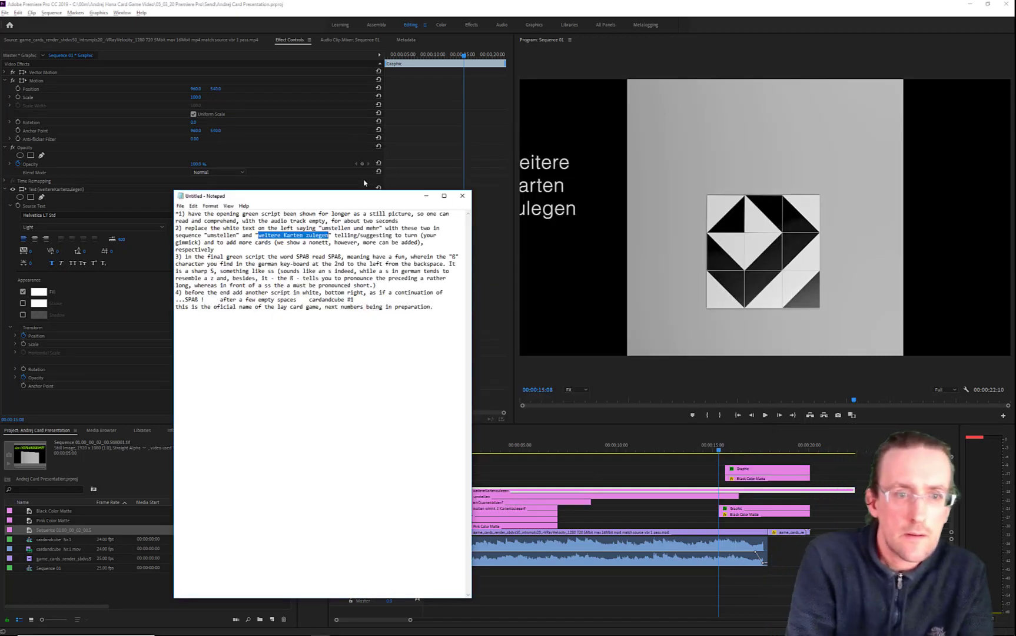
pyautogui.click(291, 249)
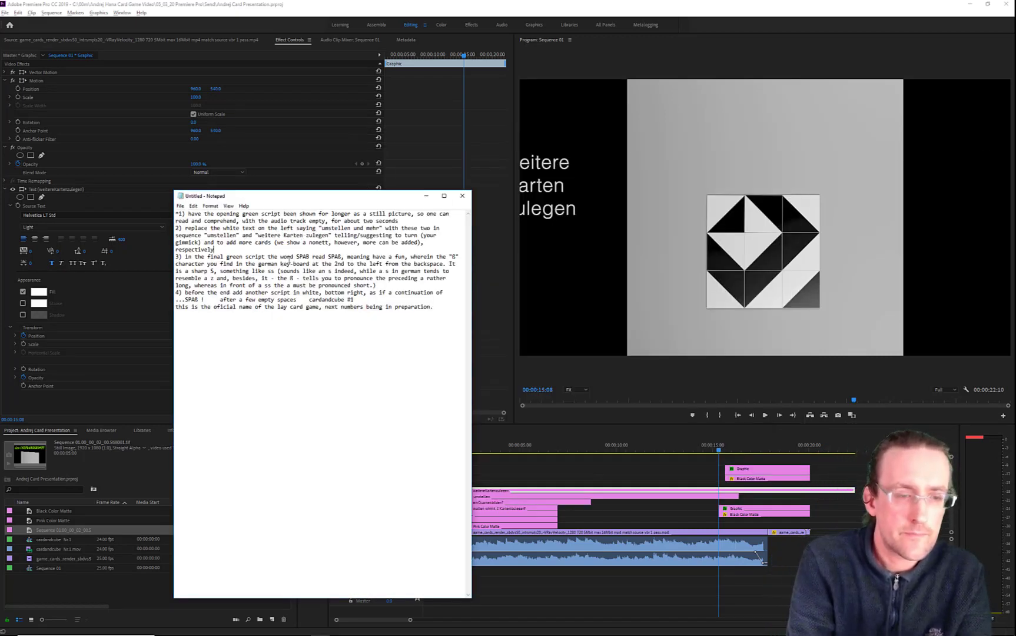
pyautogui.moveTo(220, 256); pyautogui.dragTo(363, 271)
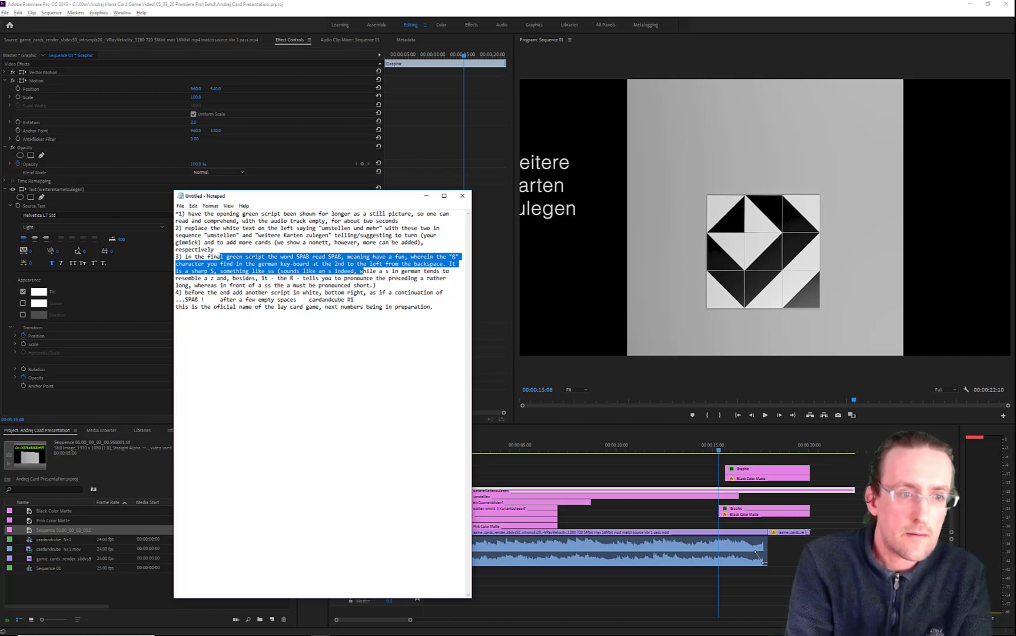
pyautogui.click(296, 272)
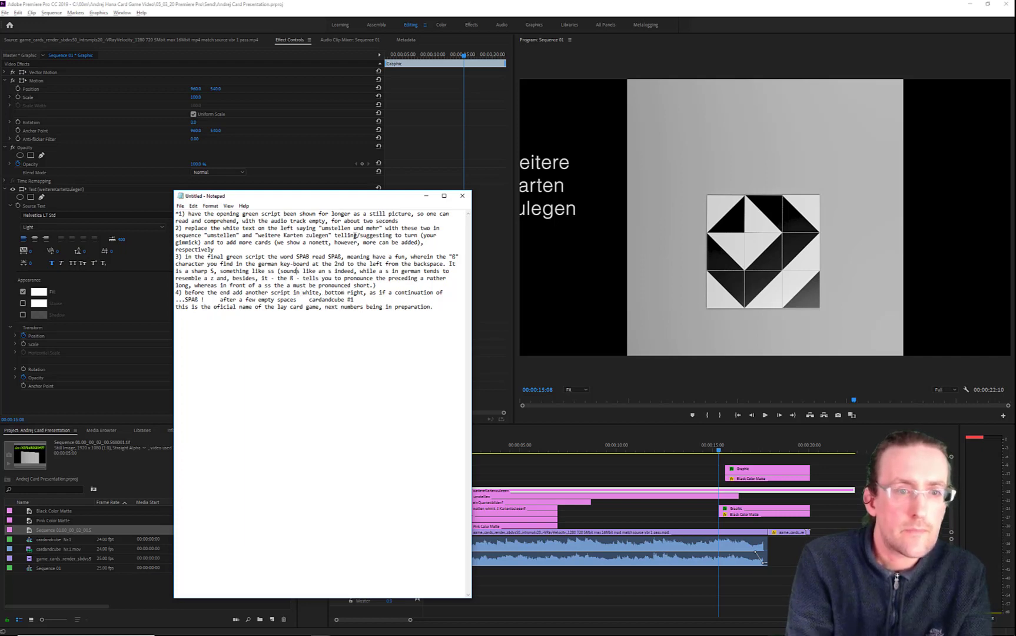
pyautogui.moveTo(356, 200); pyautogui.dragTo(1015, 186)
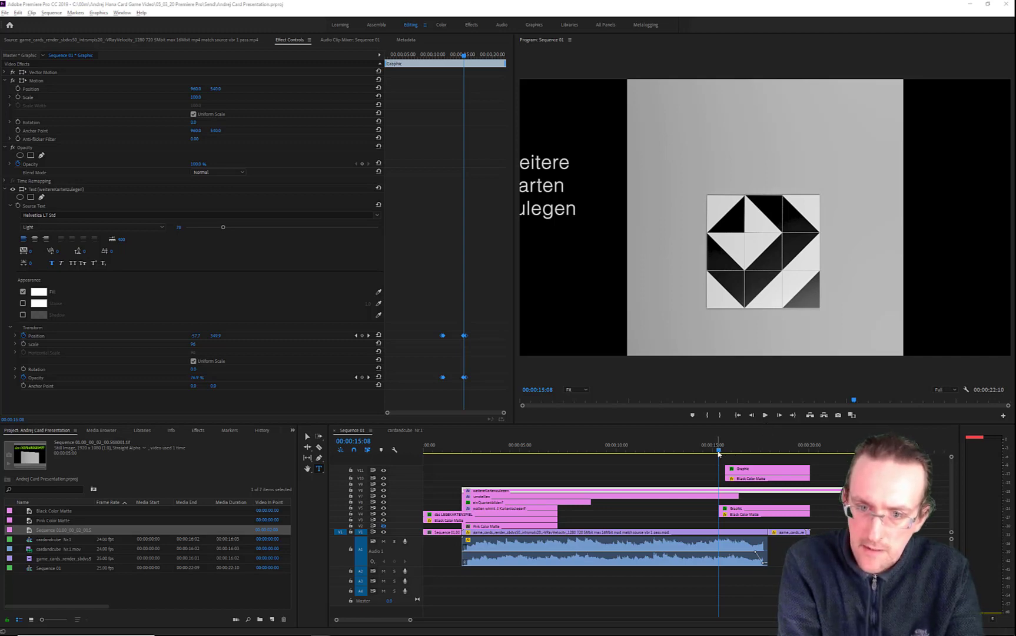
# Go to the closing "VIEL SPAB !" title at 00:00:17:23 and switch the keyboard layout, testing the ß character in Windows search
pyautogui.click(738, 451)
pyautogui.moveTo(765, 459); pyautogui.dragTo(768, 458)
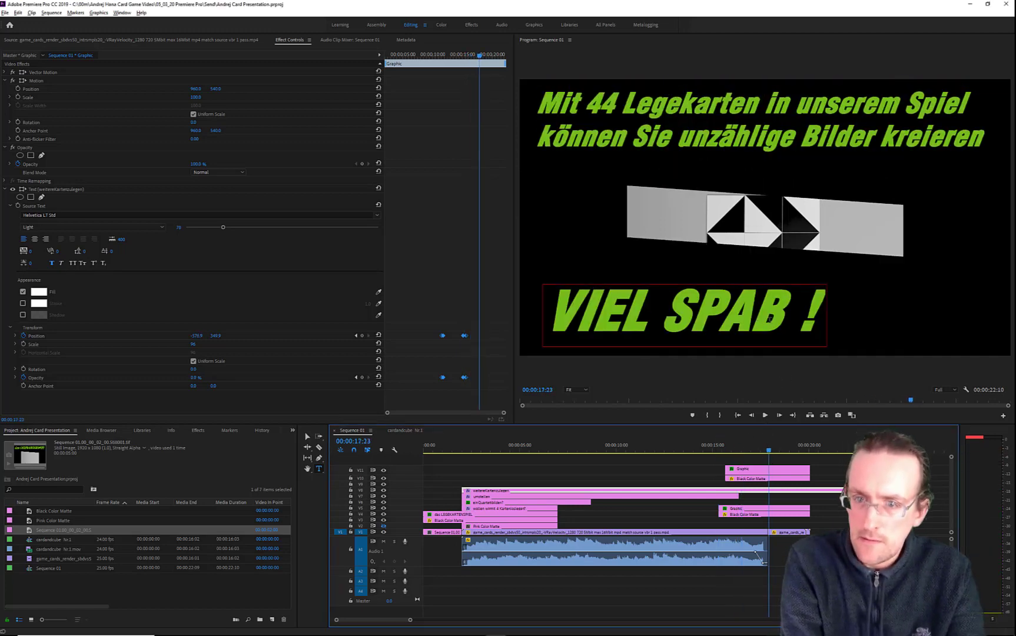
pyautogui.moveTo(769, 318); pyautogui.dragTo(785, 322)
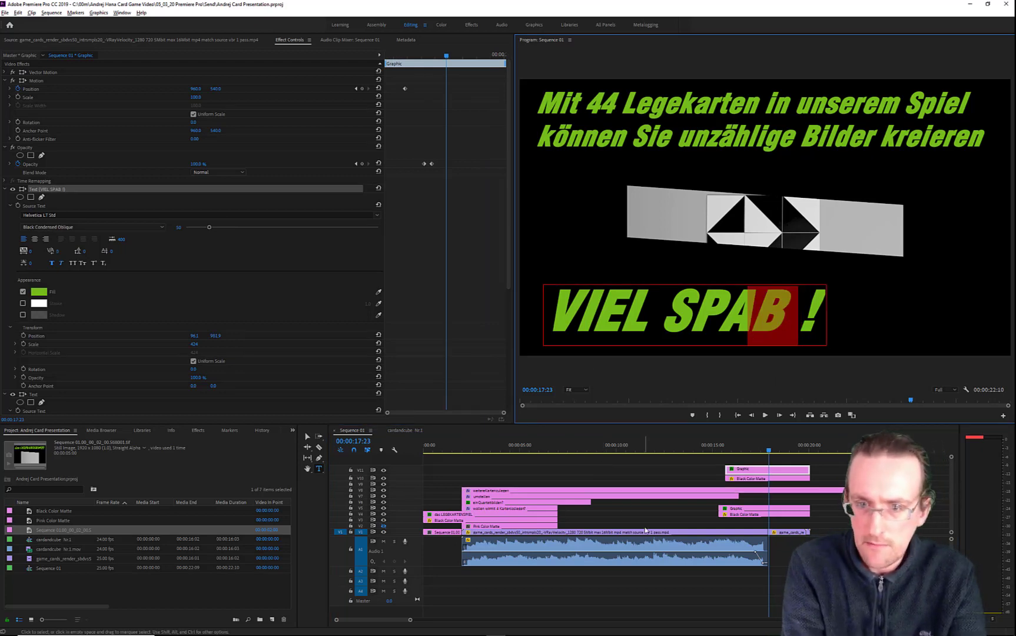
pyautogui.press('super')
pyautogui.press('super+space')
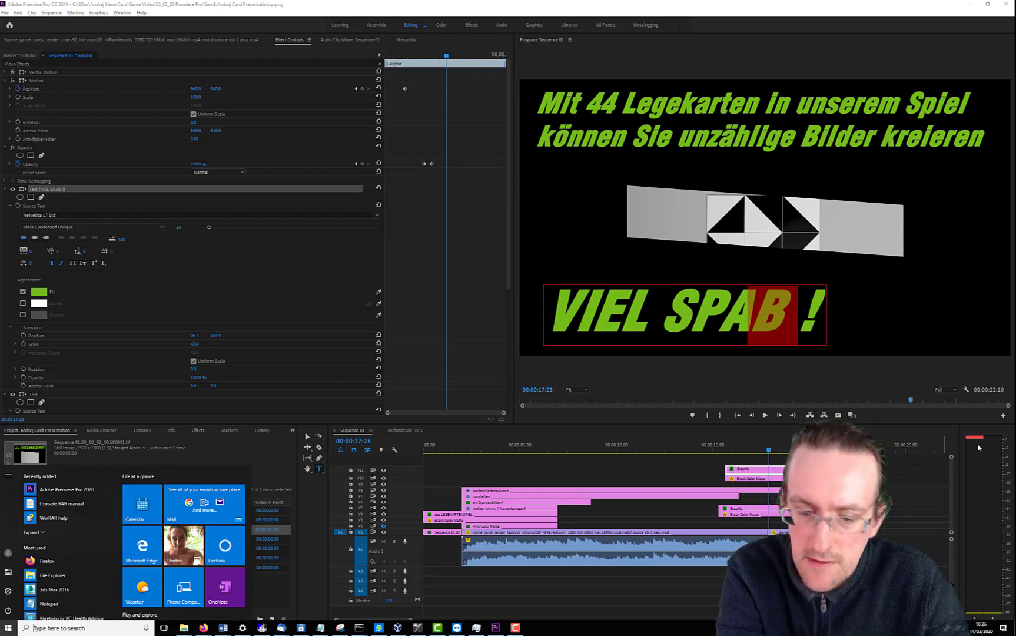
pyautogui.write('ß')
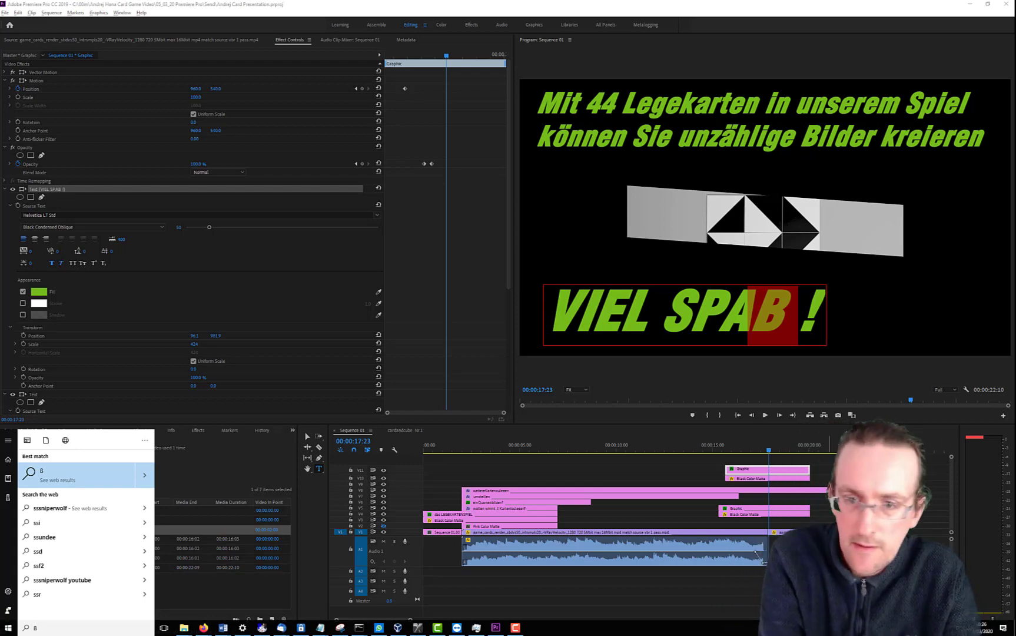
pyautogui.press('Escape')
# Replace the B and the space after it in the closing green title with ß so it reads "VIEL SPAß!"
pyautogui.click(753, 317)
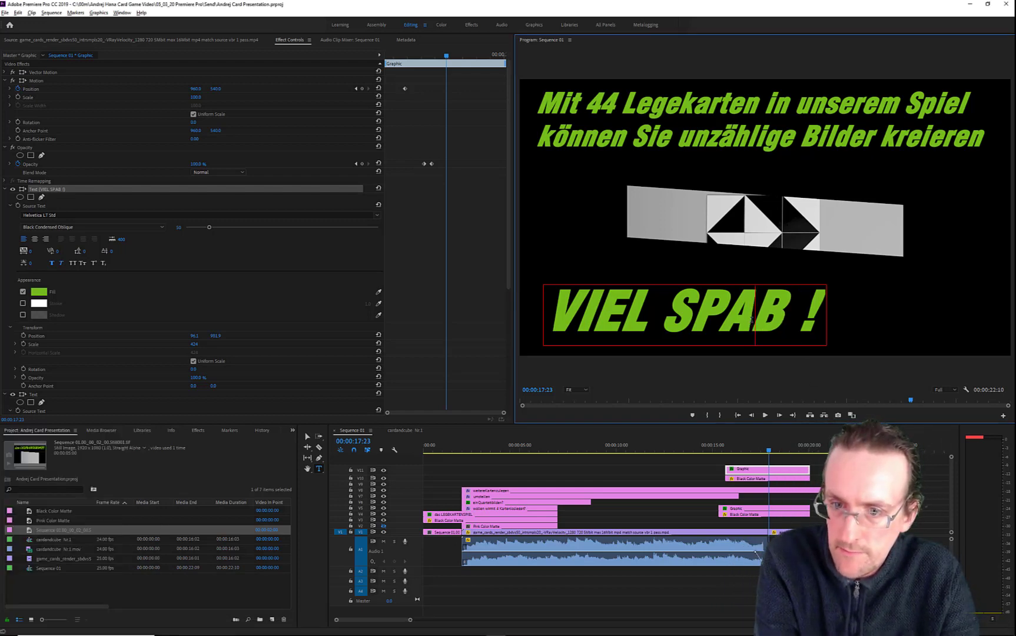
pyautogui.moveTo(754, 318); pyautogui.dragTo(781, 325)
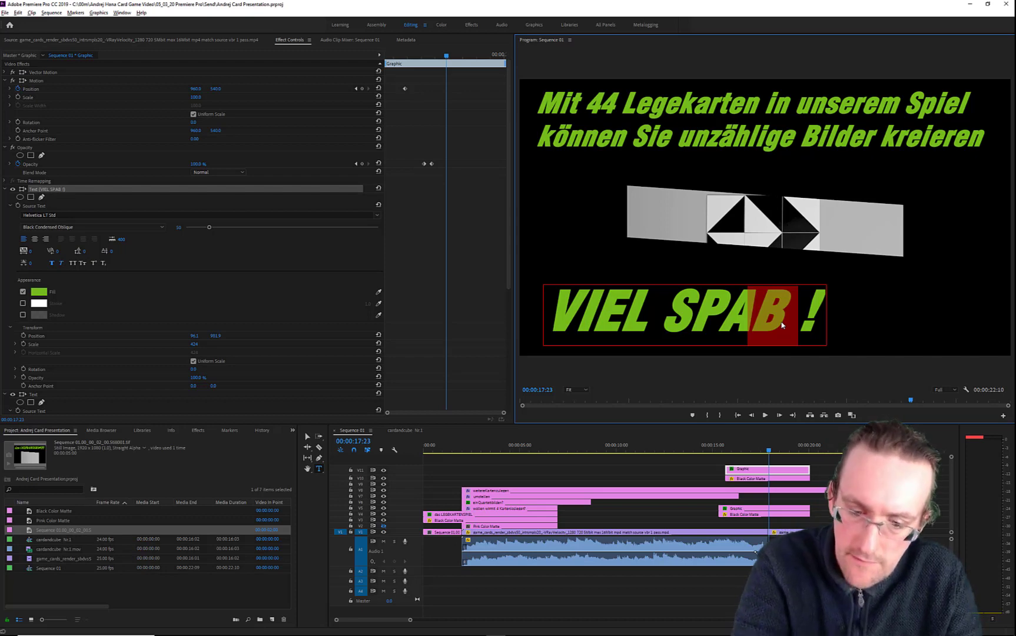
pyautogui.press('BackSpace')
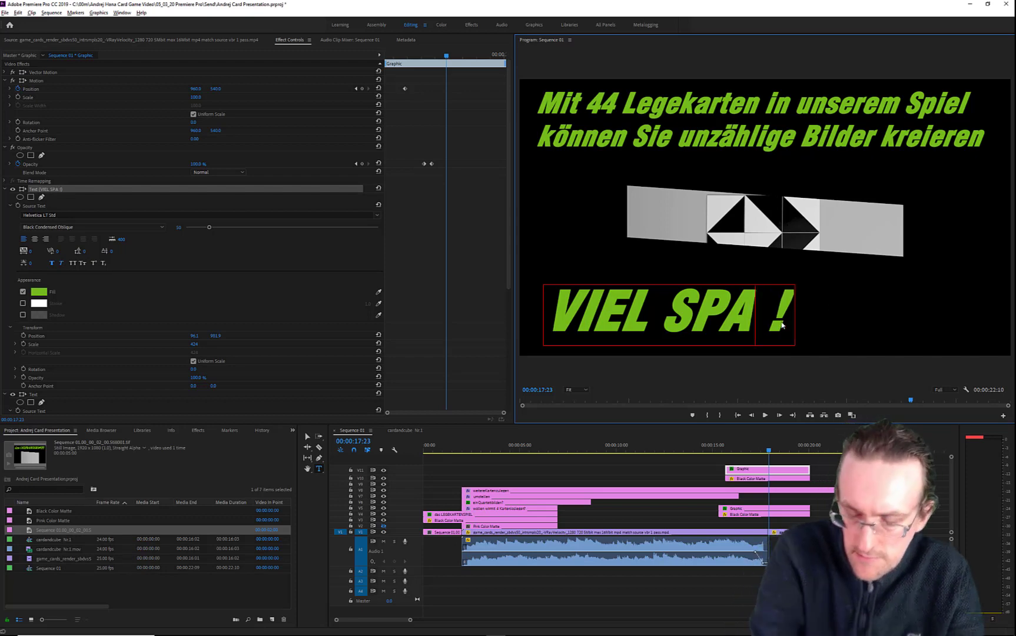
pyautogui.click(761, 316)
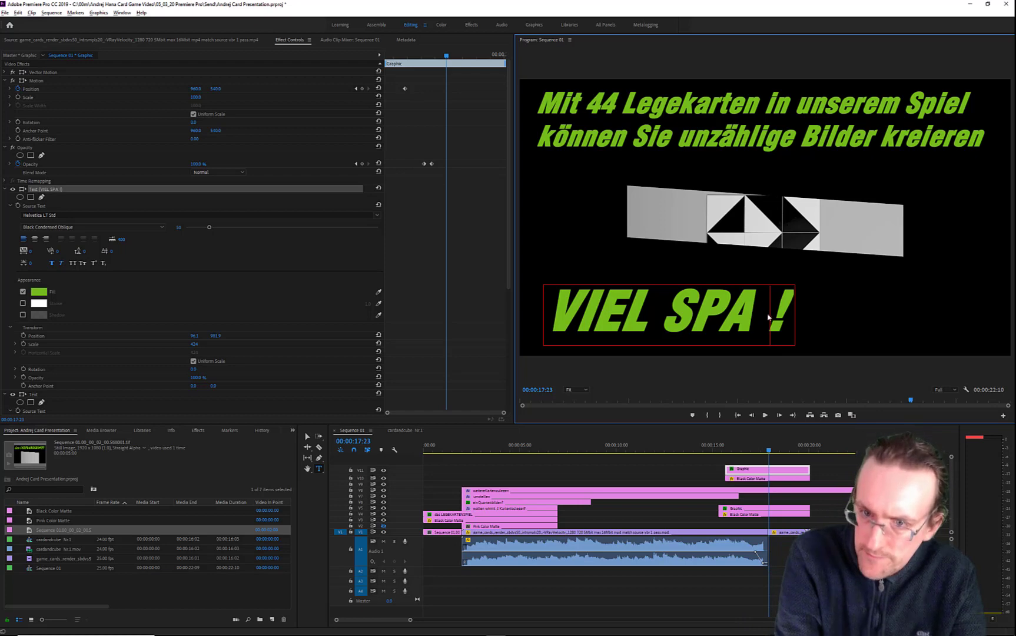
pyautogui.moveTo(769, 322); pyautogui.dragTo(749, 322)
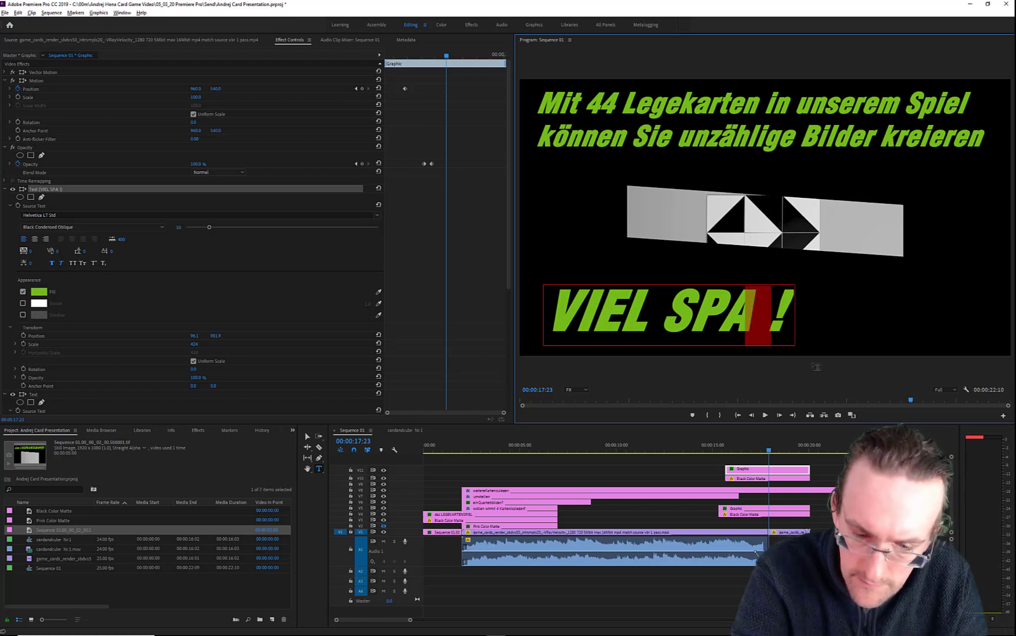
pyautogui.write('ß')
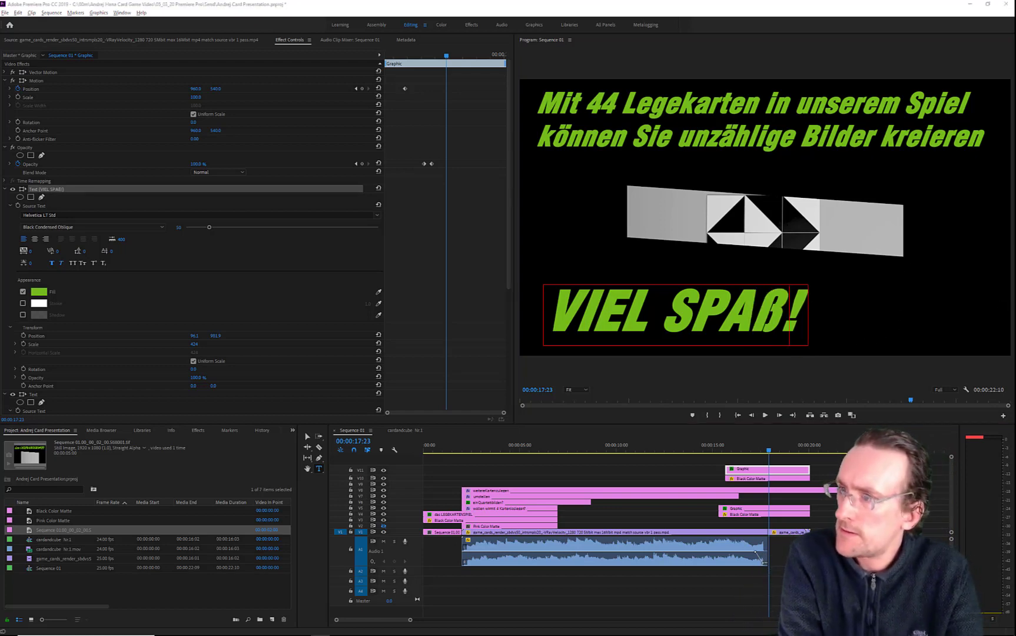
# Read item 4 of the revision list in Notepad, copy "cardandcube #1" from it, and move the note off the editing screen
pyautogui.moveTo(1015, 241); pyautogui.dragTo(649, 215)
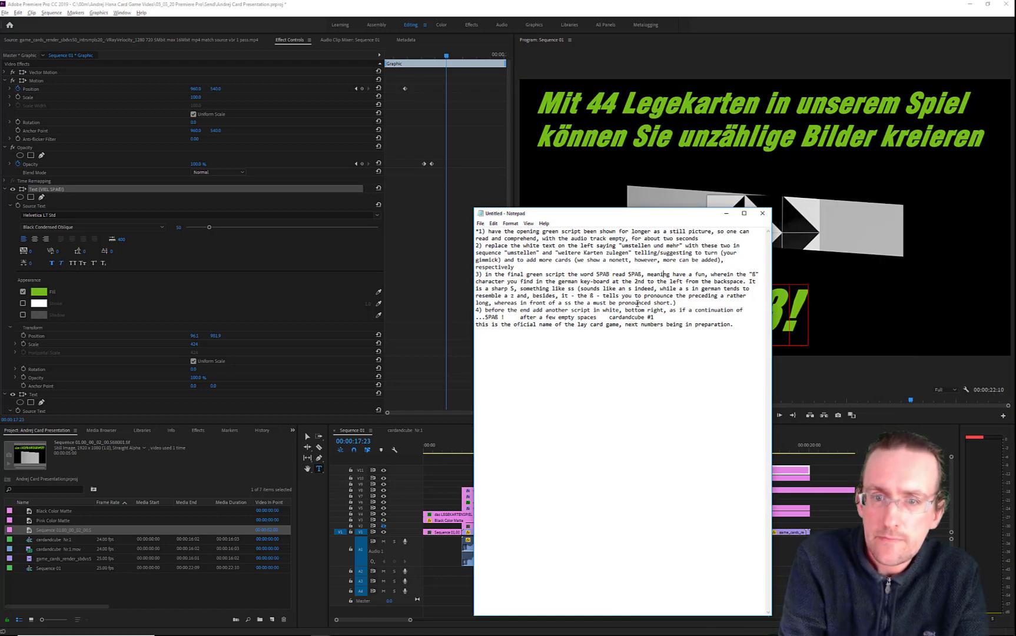
pyautogui.moveTo(514, 311); pyautogui.dragTo(668, 322)
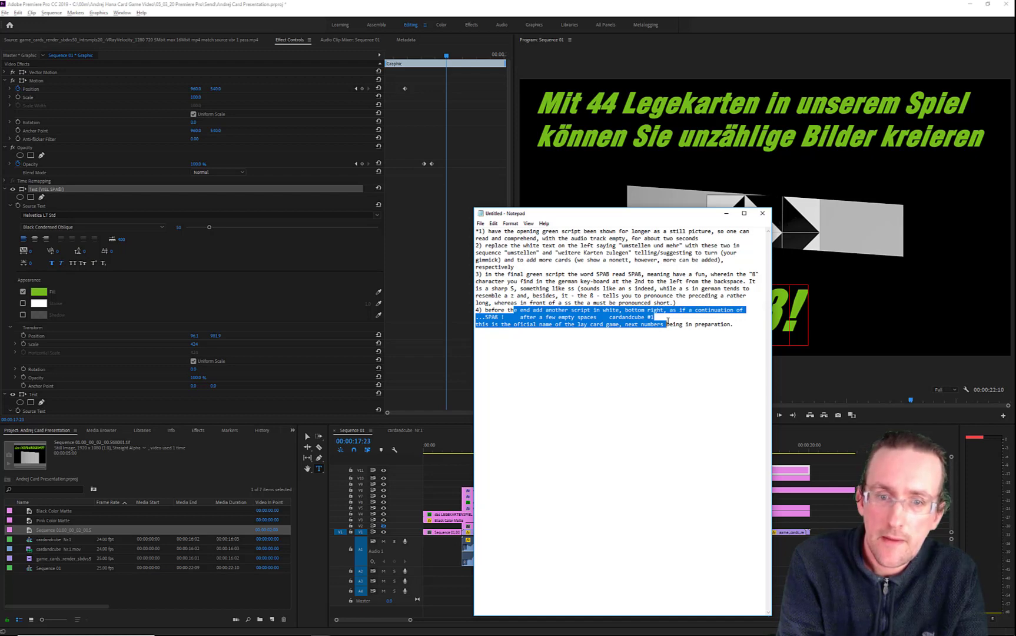
pyautogui.moveTo(668, 321); pyautogui.dragTo(636, 325)
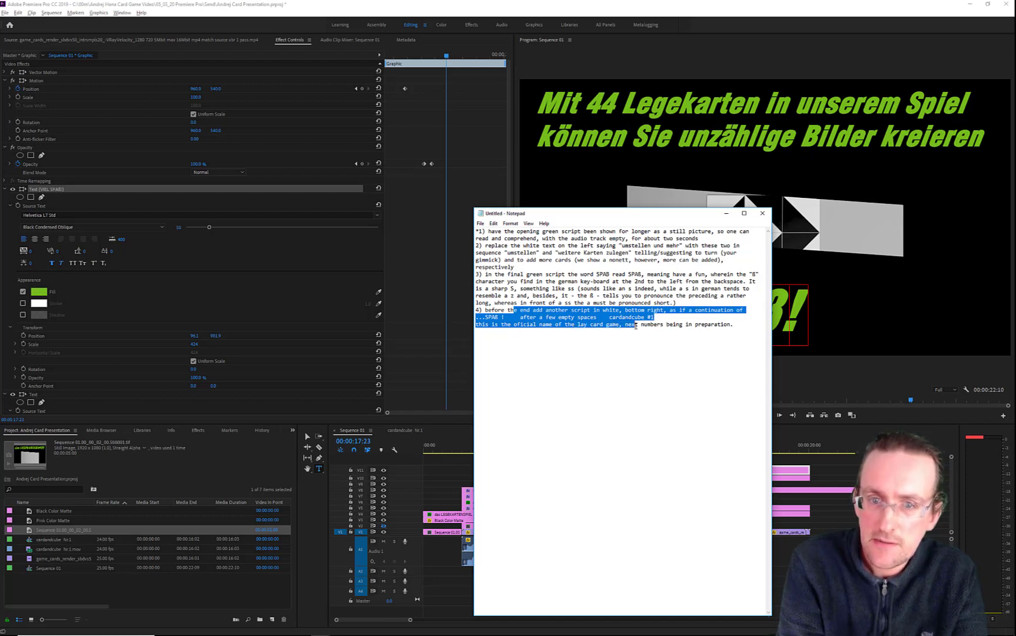
pyautogui.click(636, 326)
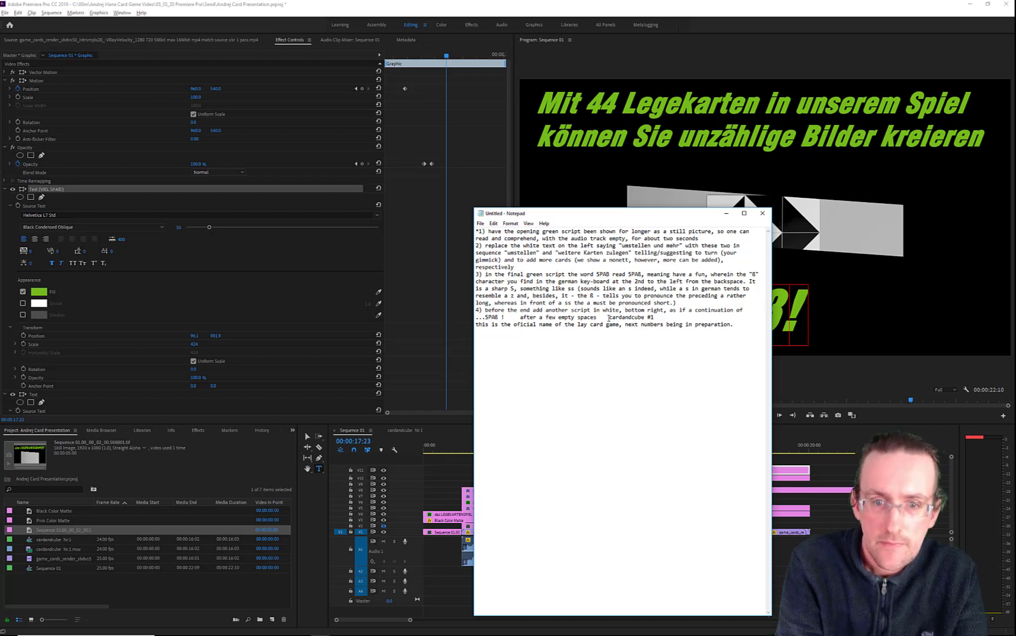
pyautogui.moveTo(610, 318); pyautogui.dragTo(656, 317)
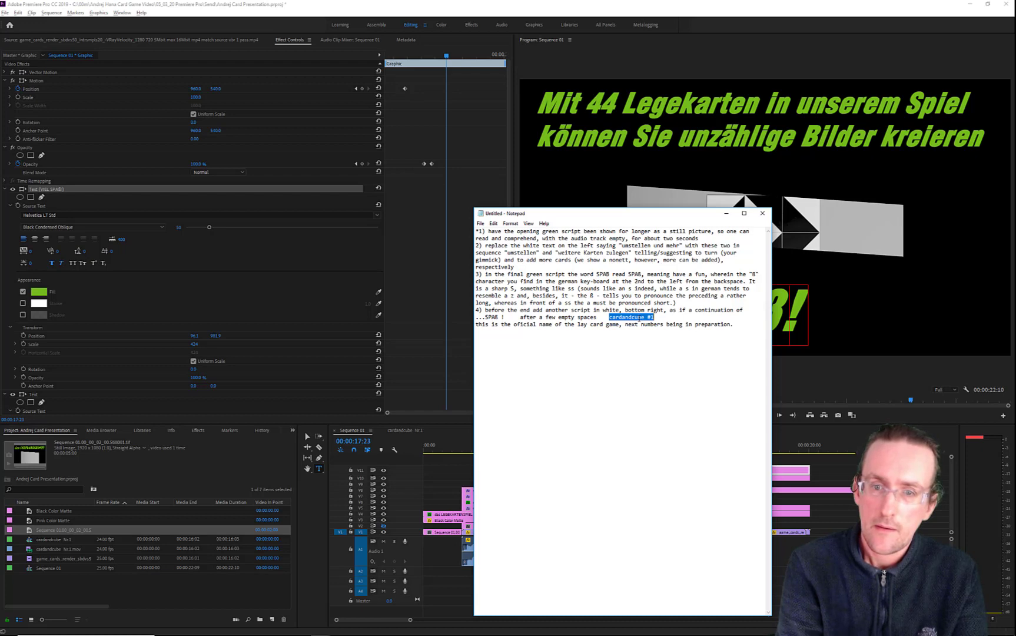
pyautogui.rightClick(640, 318)
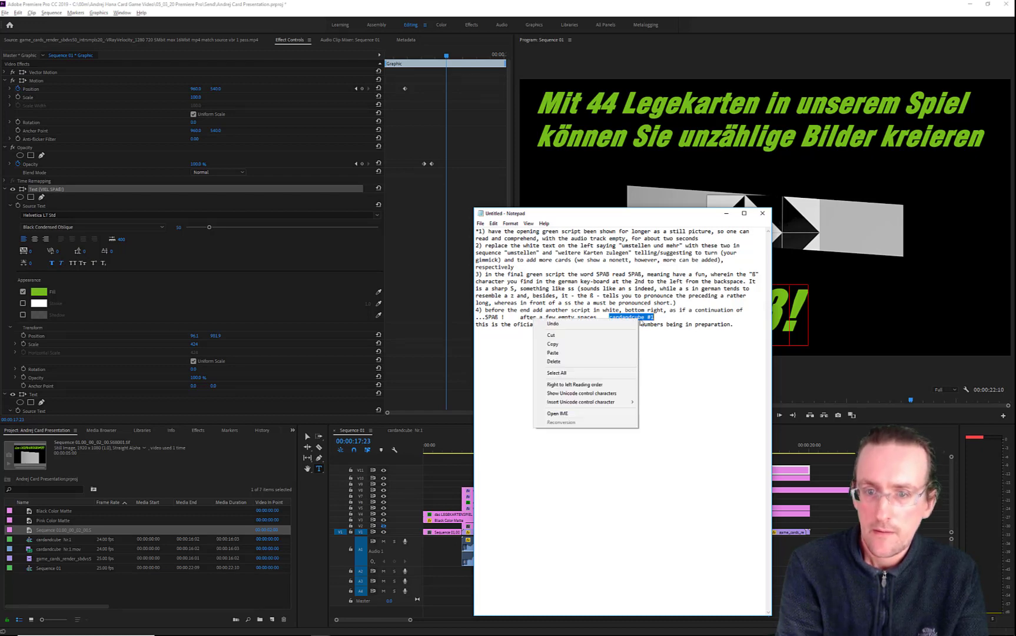
pyautogui.click(593, 343)
pyautogui.click(592, 343)
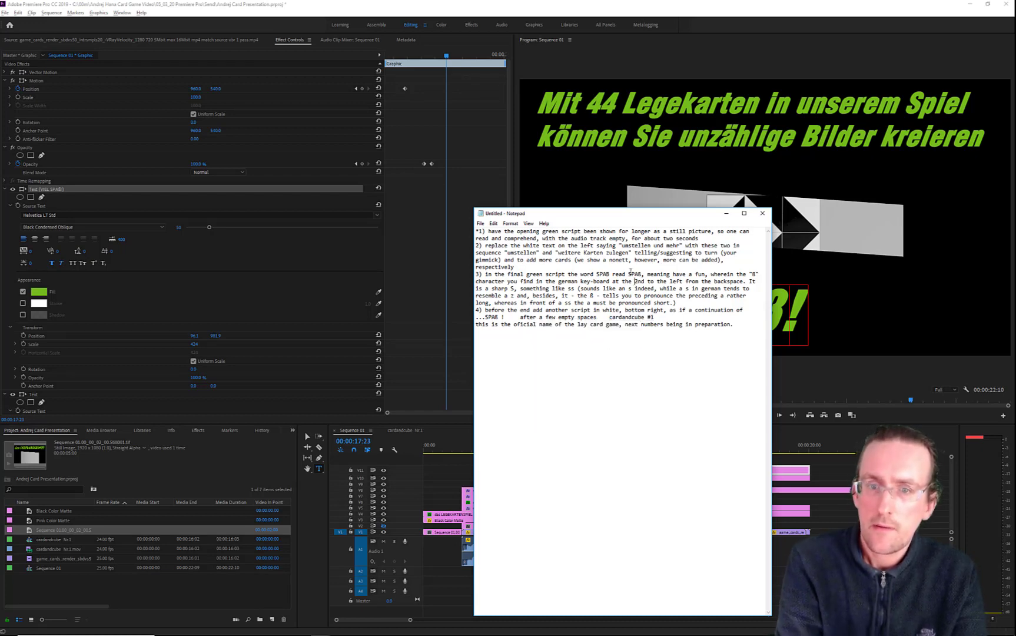
pyautogui.moveTo(627, 216); pyautogui.dragTo(1015, 295)
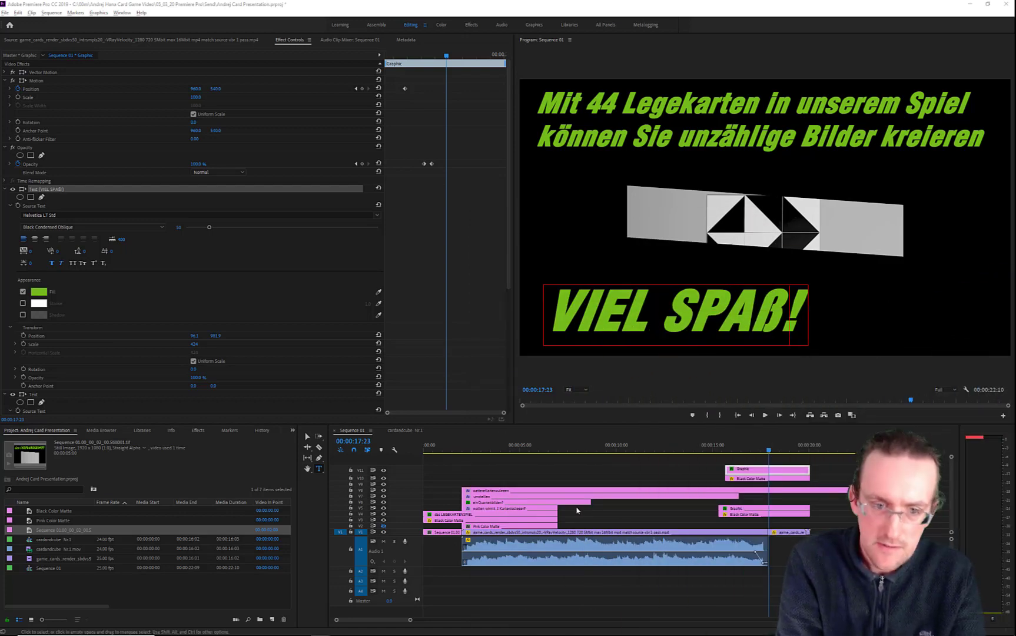
# Review the V8 "weitere Karten zulegen" title's entry from 00:00:10:18 to 00:00:12:03
pyautogui.click(529, 488)
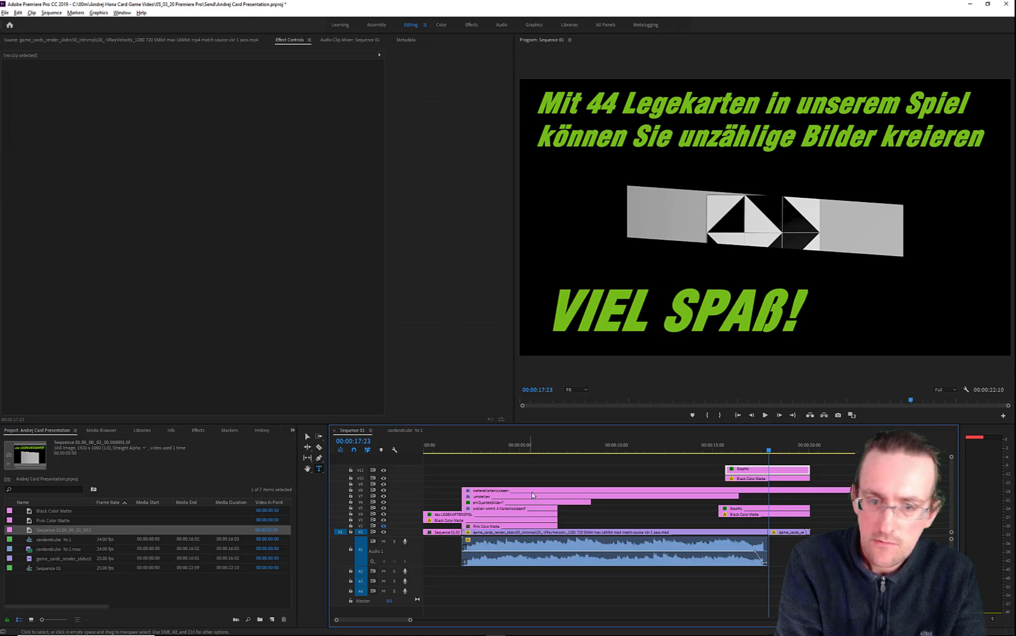
pyautogui.click(531, 492)
pyautogui.click(630, 448)
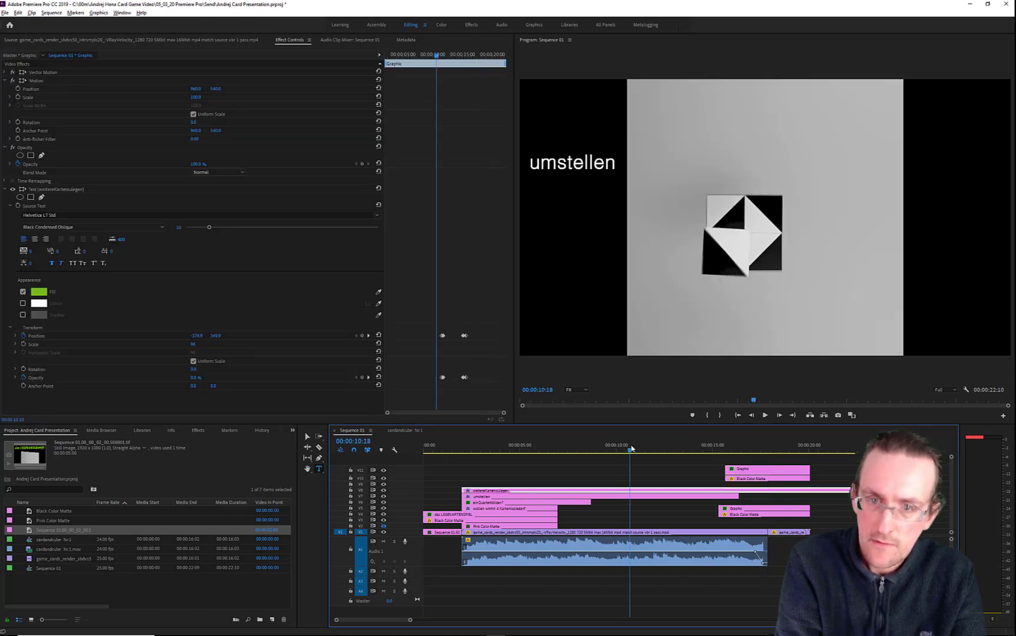
pyautogui.moveTo(630, 447); pyautogui.dragTo(658, 448)
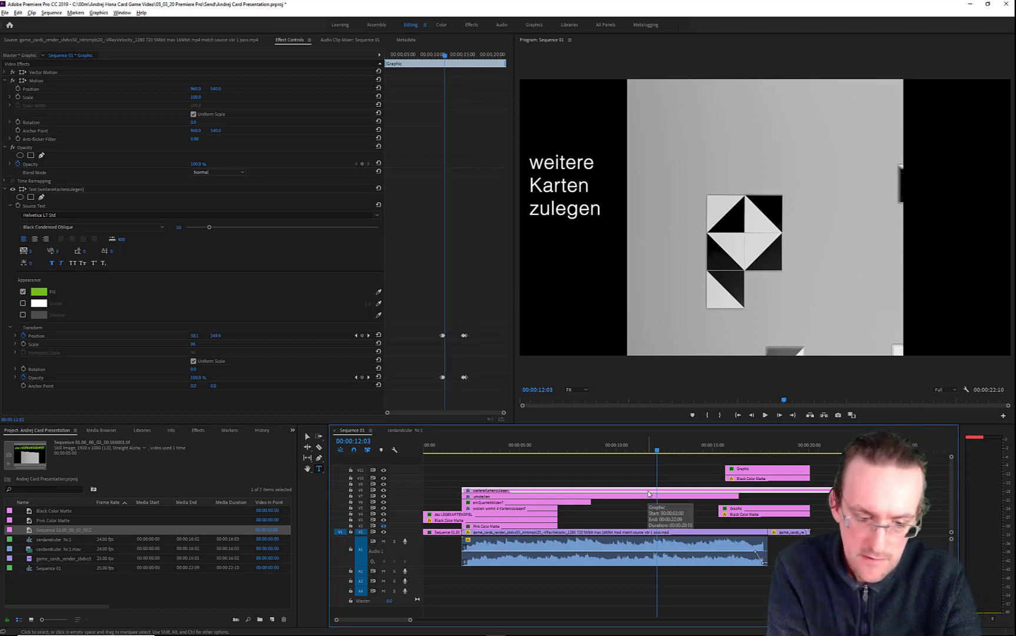
pyautogui.click(729, 484)
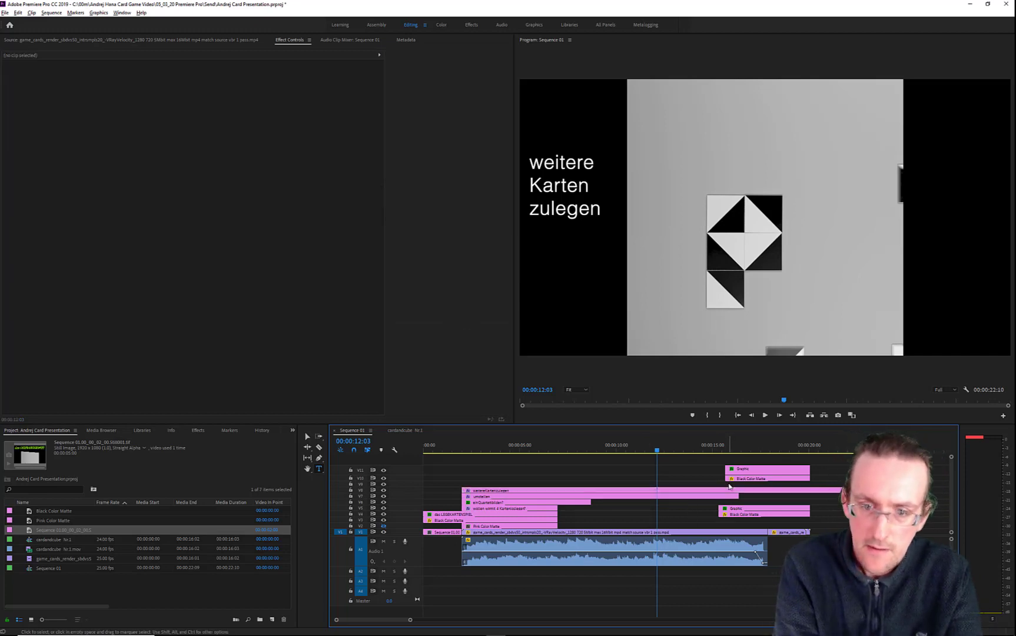
# Paste a copy of the "weitere Karten zulegen" title at the sequence end and move it to V10, starting where the closing title ends
pyautogui.moveTo(658, 450); pyautogui.dragTo(858, 452)
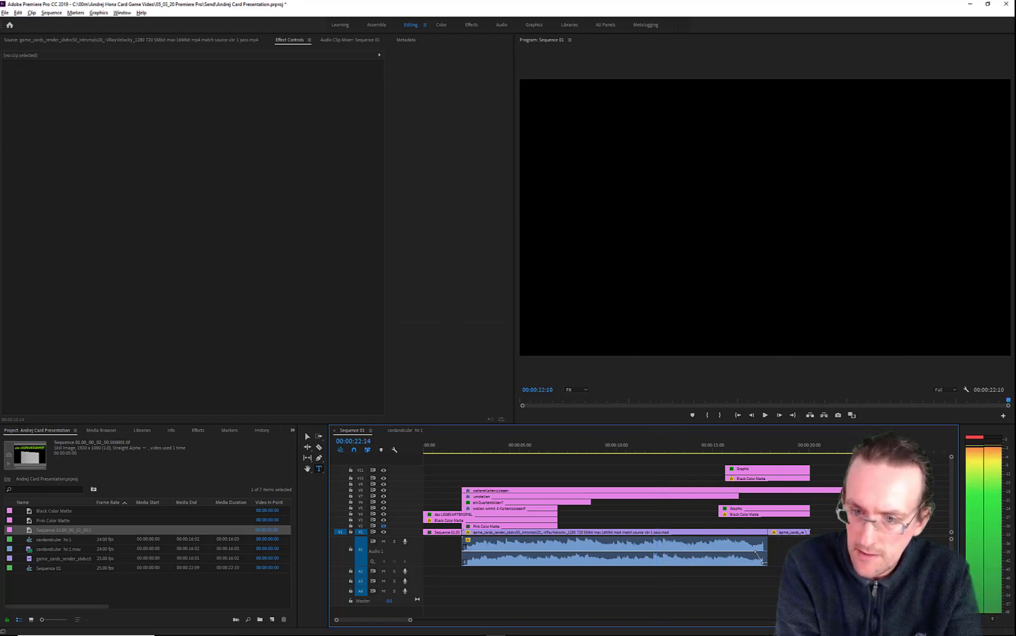
pyautogui.hotkey('ctrl', 'v')
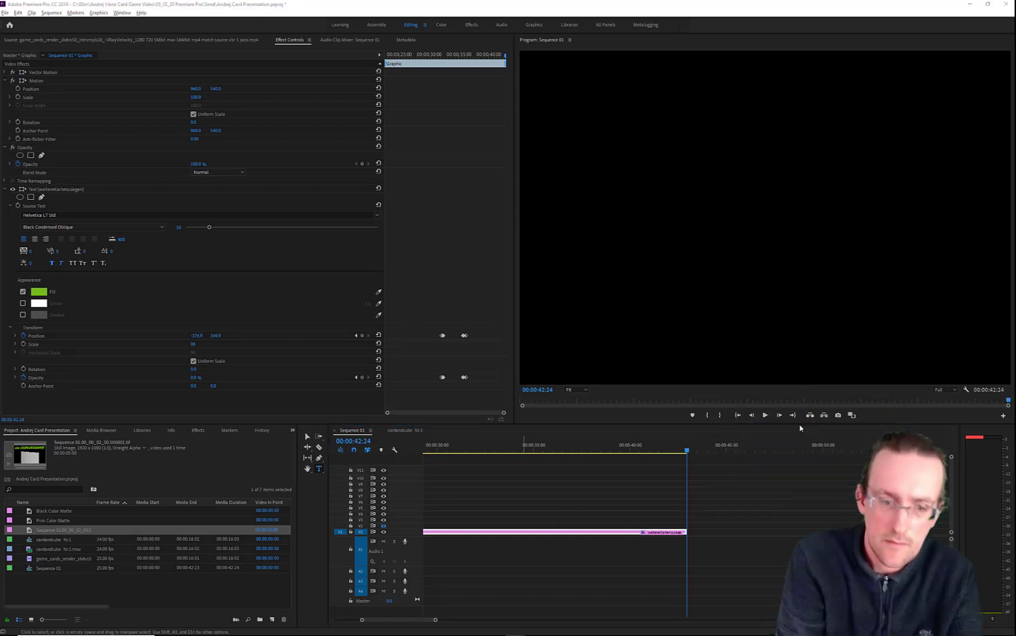
pyautogui.moveTo(423, 621)
pyautogui.mouseDown()
pyautogui.moveTo(388, 621)
pyautogui.moveTo(413, 621)
pyautogui.moveTo(404, 621)
pyautogui.mouseUp()
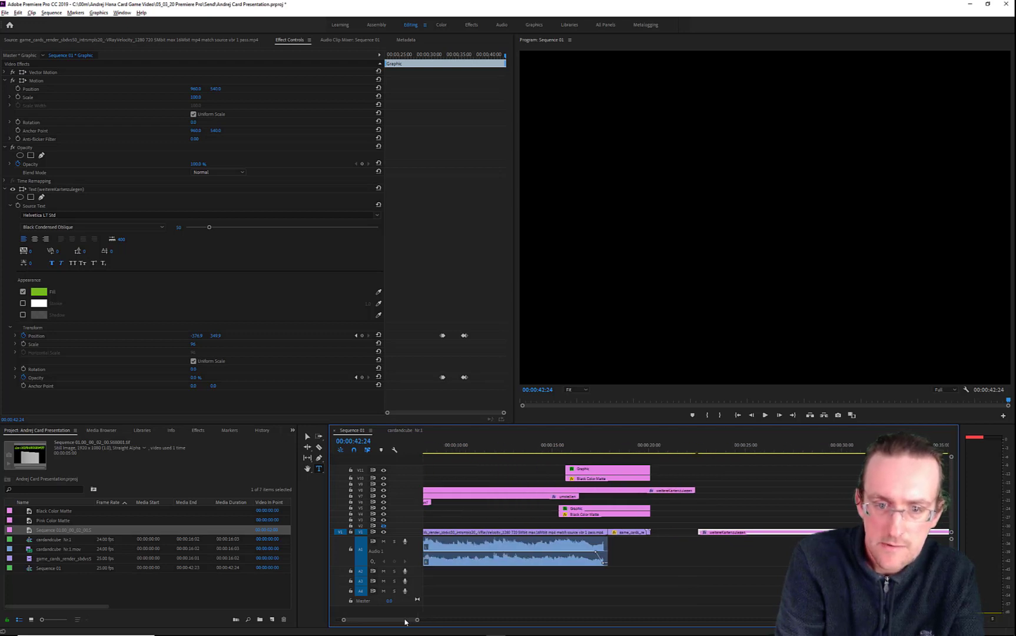
pyautogui.moveTo(749, 535); pyautogui.dragTo(703, 480)
pyautogui.moveTo(668, 448); pyautogui.dragTo(648, 466)
pyautogui.press('Left')
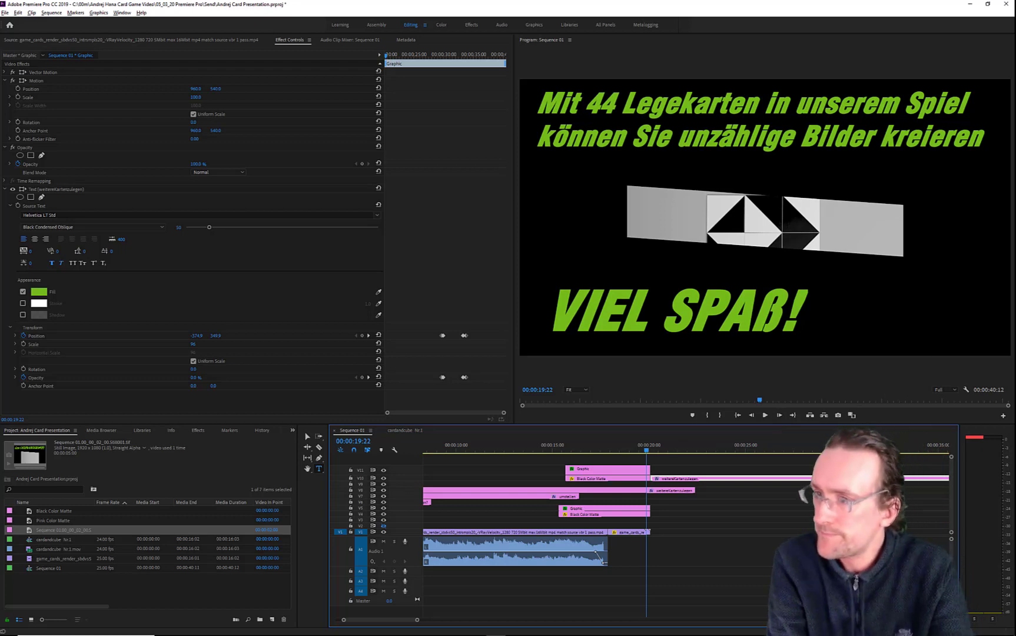
# Reread item 4 of the revision list, and move the pasted title clip to V9, starting it near the beginning of the closing title
pyautogui.moveTo(1015, 329); pyautogui.dragTo(722, 249)
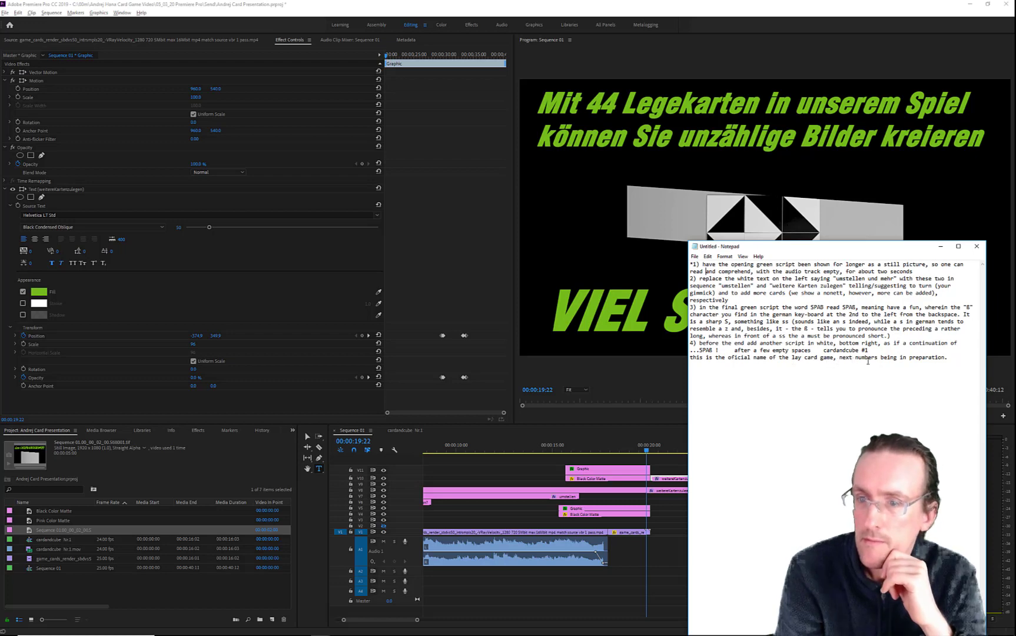
pyautogui.moveTo(865, 252); pyautogui.dragTo(1015, 268)
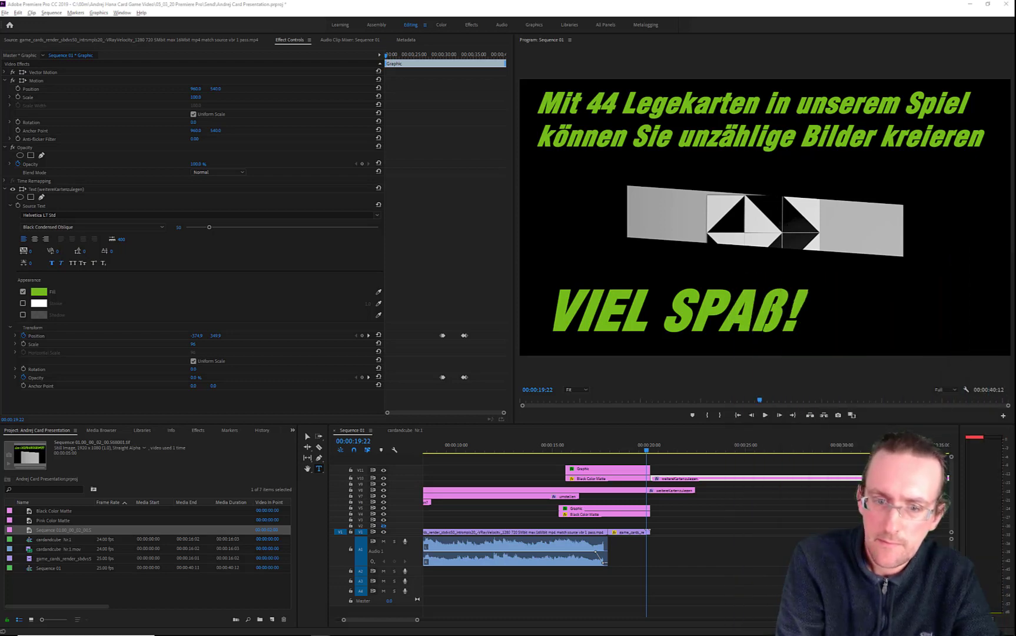
pyautogui.click(657, 453)
pyautogui.moveTo(658, 457); pyautogui.dragTo(609, 466)
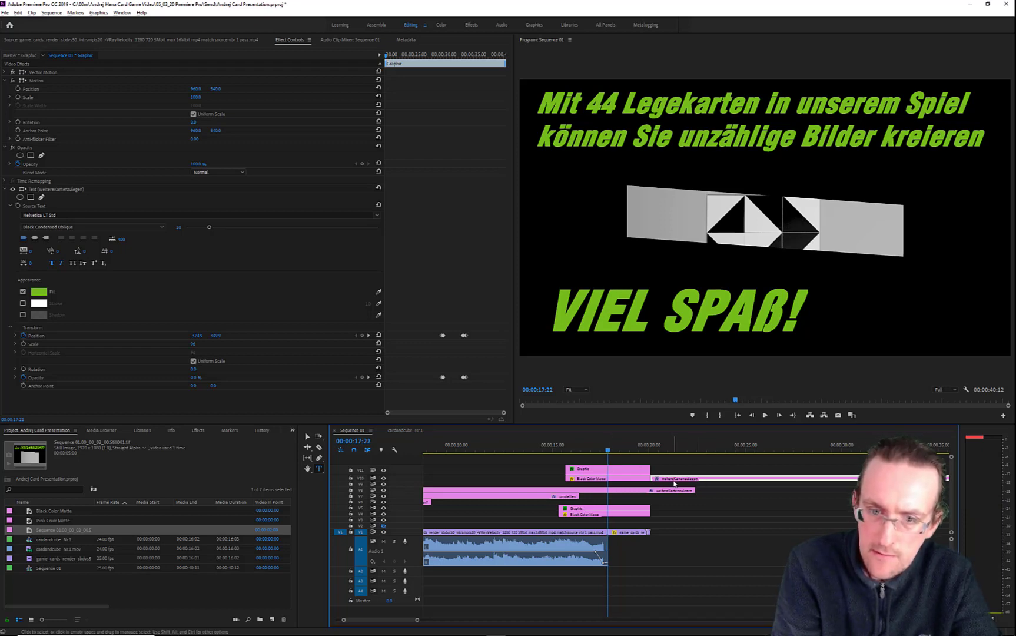
pyautogui.moveTo(667, 490); pyautogui.dragTo(596, 489)
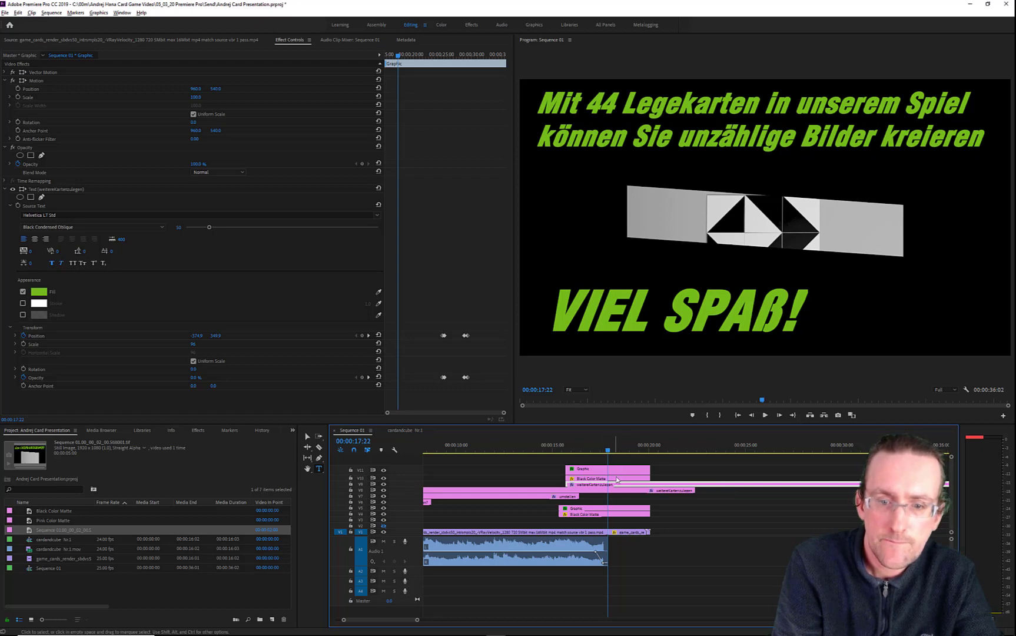
# Shift all Position and Opacity keyframes of the pasted title so that its entry animation starts at 00:00:17:18
pyautogui.moveTo(611, 452); pyautogui.dragTo(604, 452)
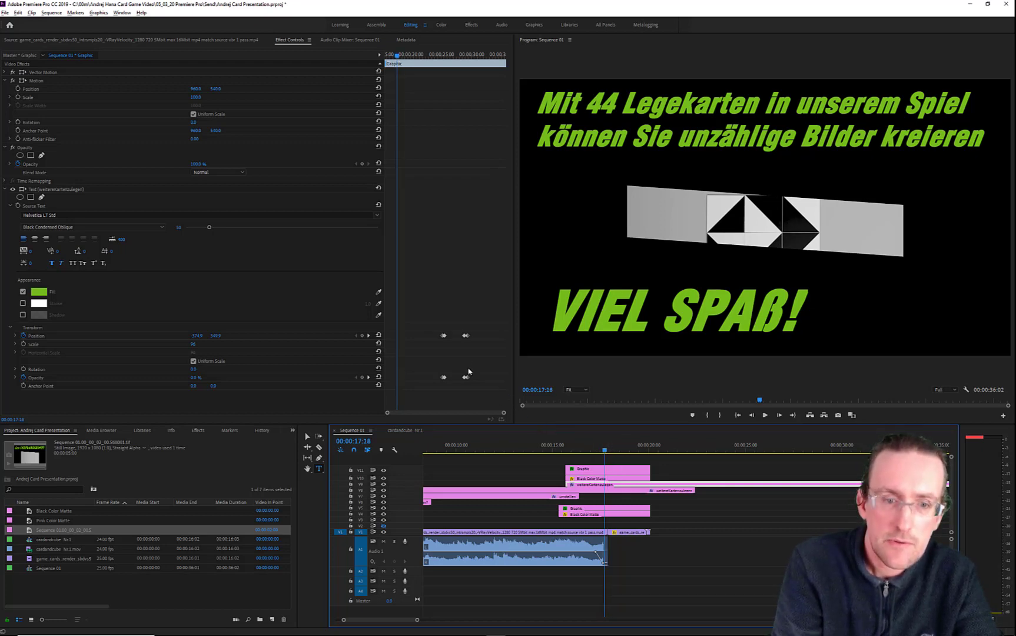
pyautogui.moveTo(433, 276); pyautogui.dragTo(489, 388)
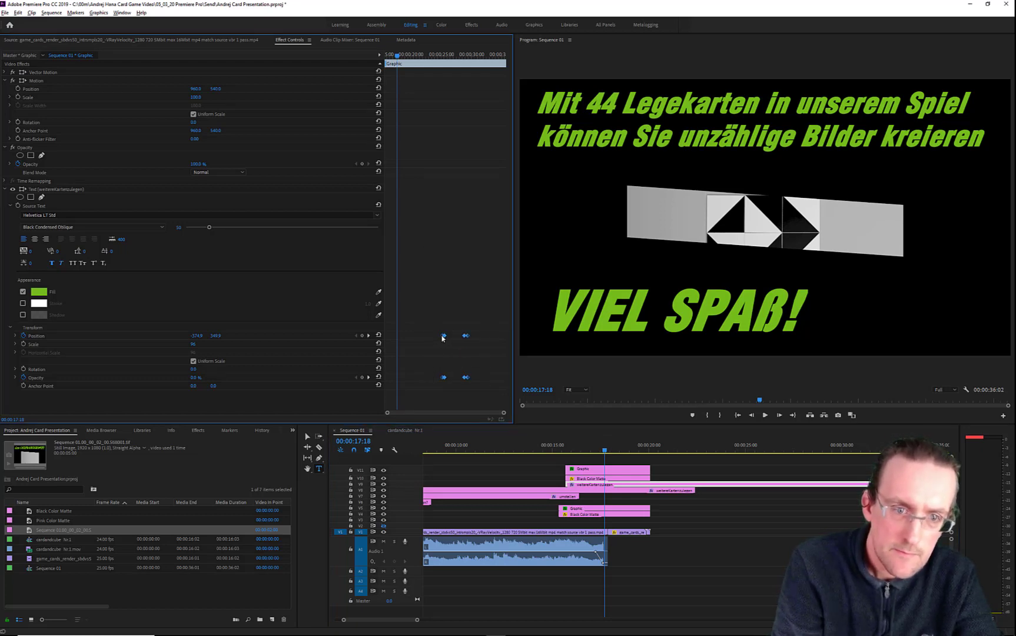
pyautogui.moveTo(442, 338); pyautogui.dragTo(399, 344)
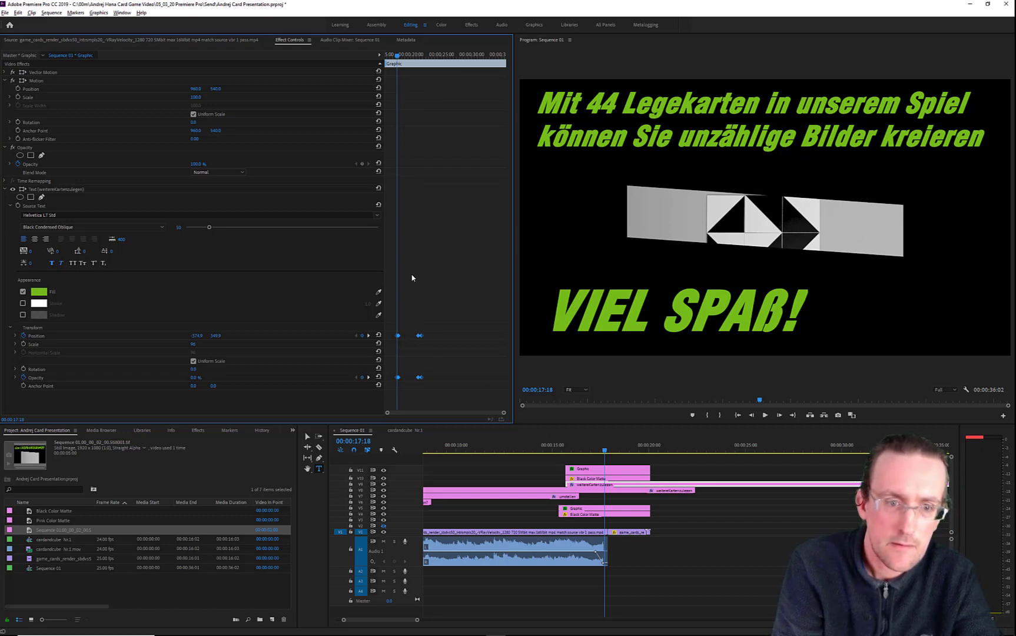
# Remove the pasted title's exit keyframes and move its remaining end Position and Opacity keyframes to 00:00:20:01
pyautogui.moveTo(399, 57); pyautogui.dragTo(412, 75)
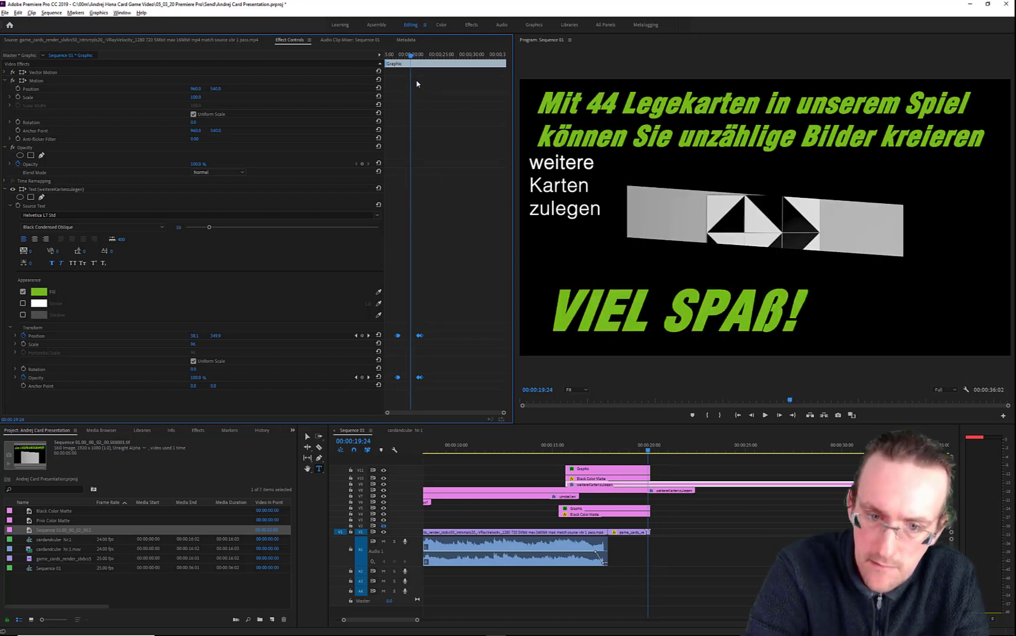
pyautogui.press('Right')
pyautogui.press('Right')
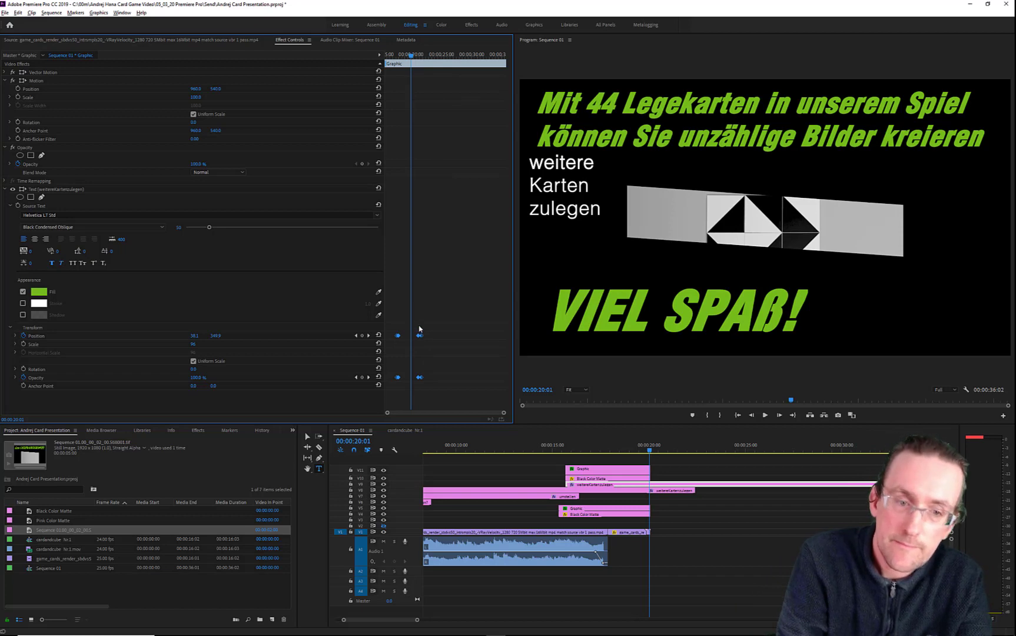
pyautogui.moveTo(420, 326); pyautogui.dragTo(422, 388)
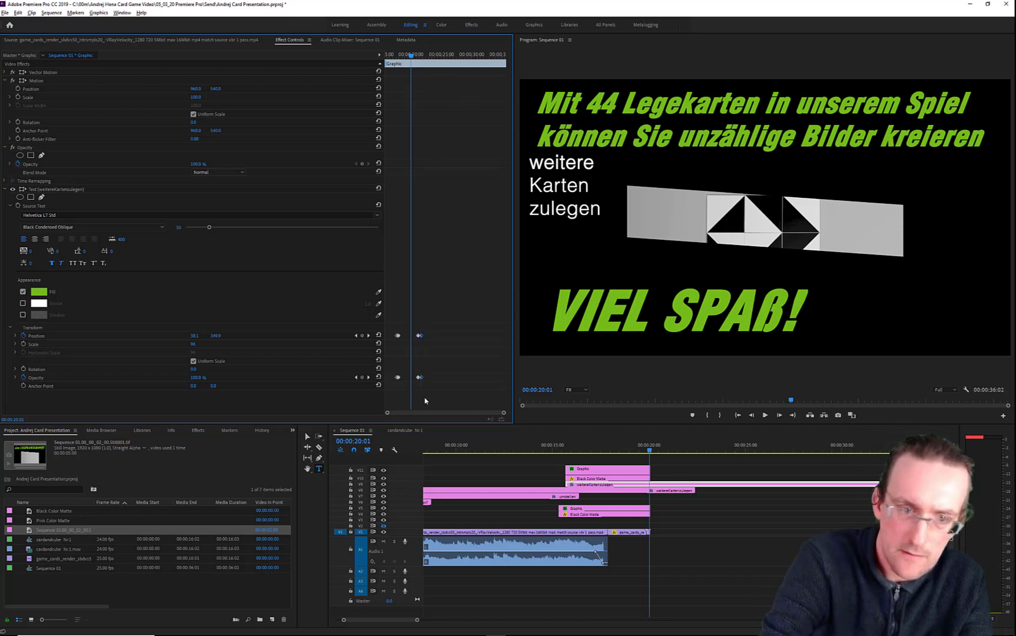
pyautogui.moveTo(414, 352); pyautogui.dragTo(411, 379)
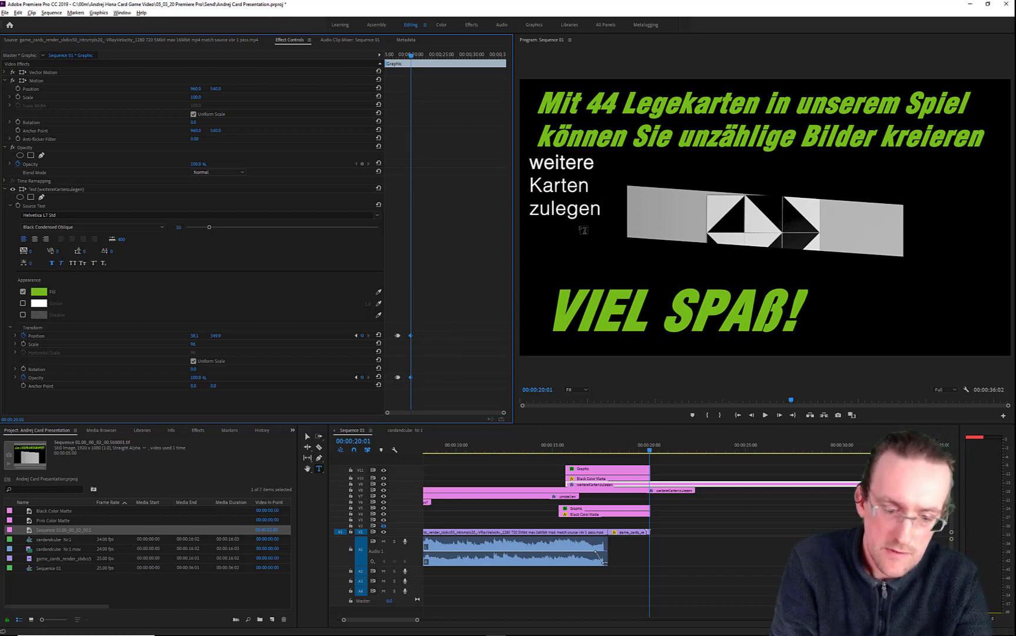
# Move the pasted text down to the end of "VIEL SPAß!" and put its clip on V12 above the closing graphic
pyautogui.press('v')
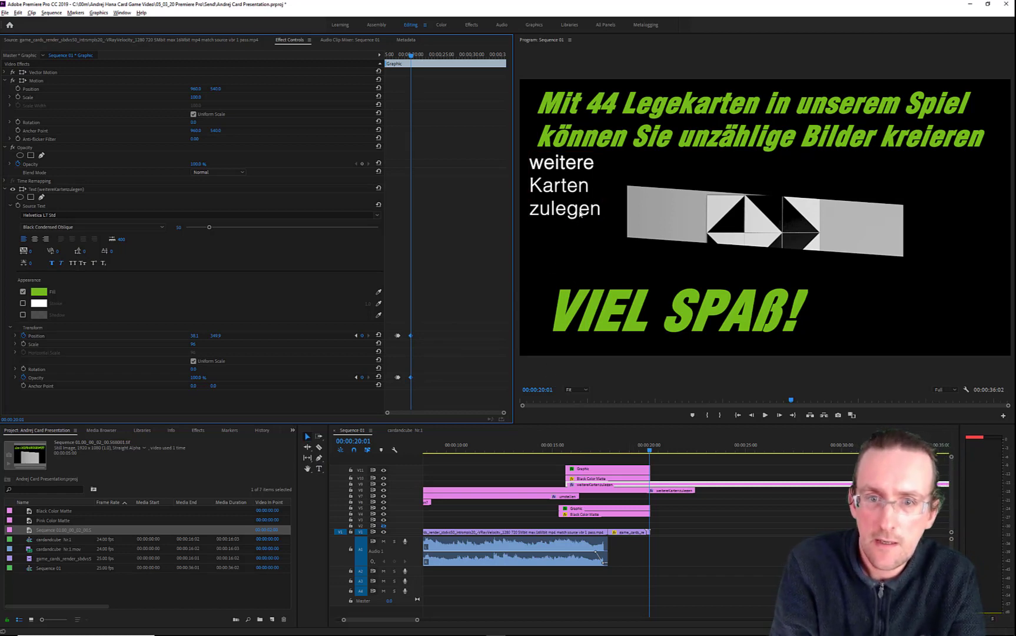
pyautogui.moveTo(575, 211); pyautogui.dragTo(832, 329)
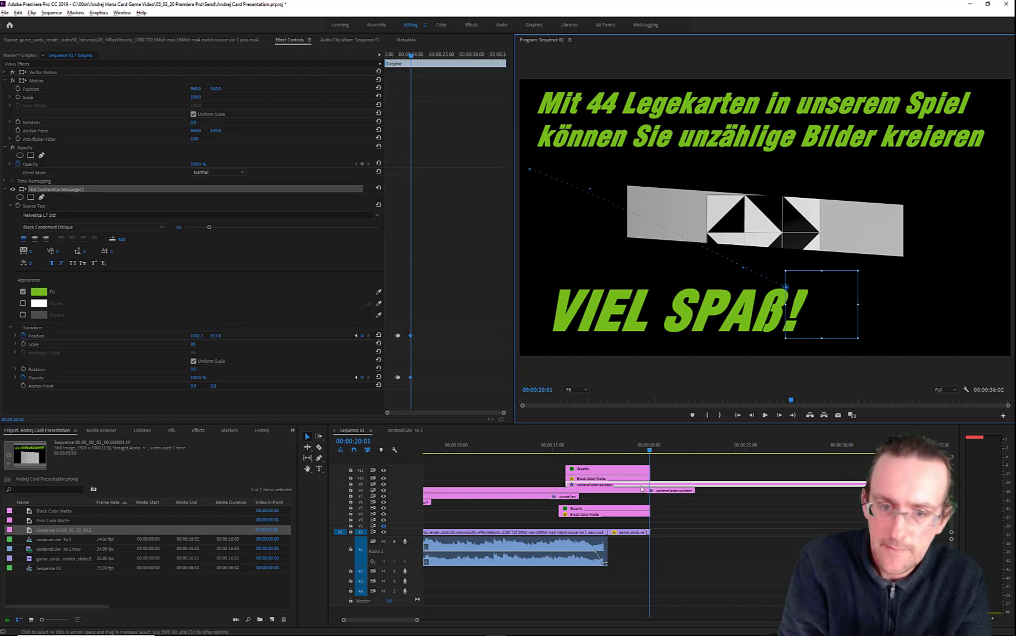
pyautogui.moveTo(640, 484); pyautogui.dragTo(630, 460)
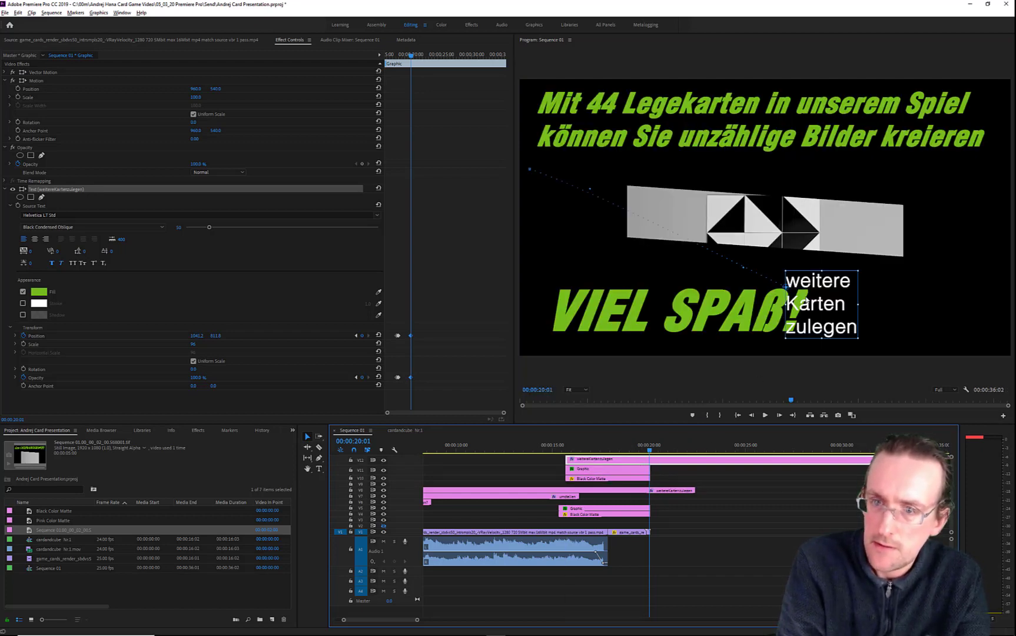
# Replace the white title's text with "cardandcube #1" and place it to the right of "VIEL SPAß!"
pyautogui.click(797, 287)
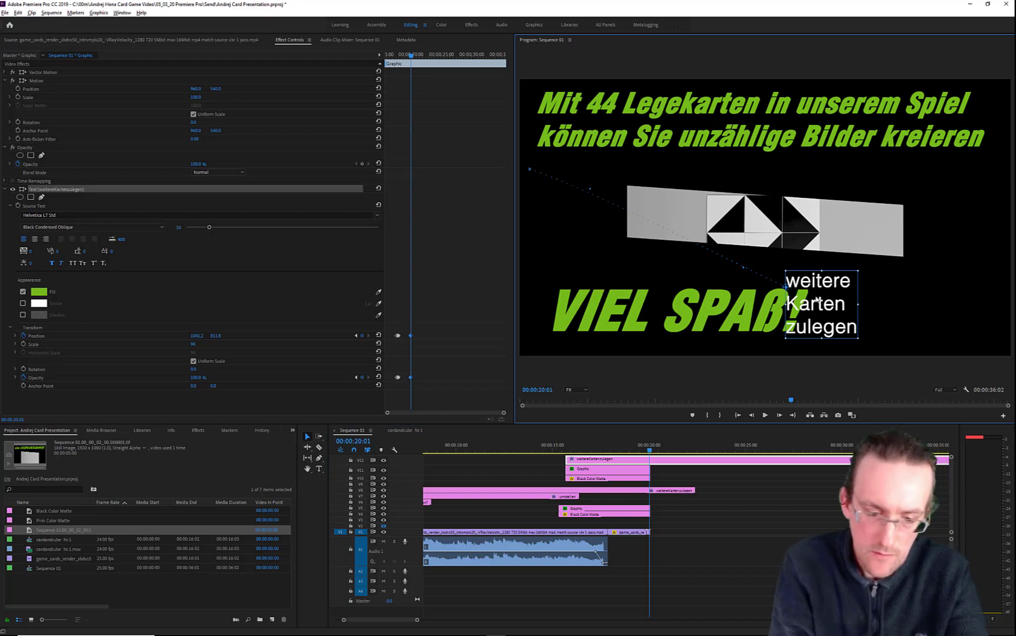
pyautogui.doubleClick(803, 283)
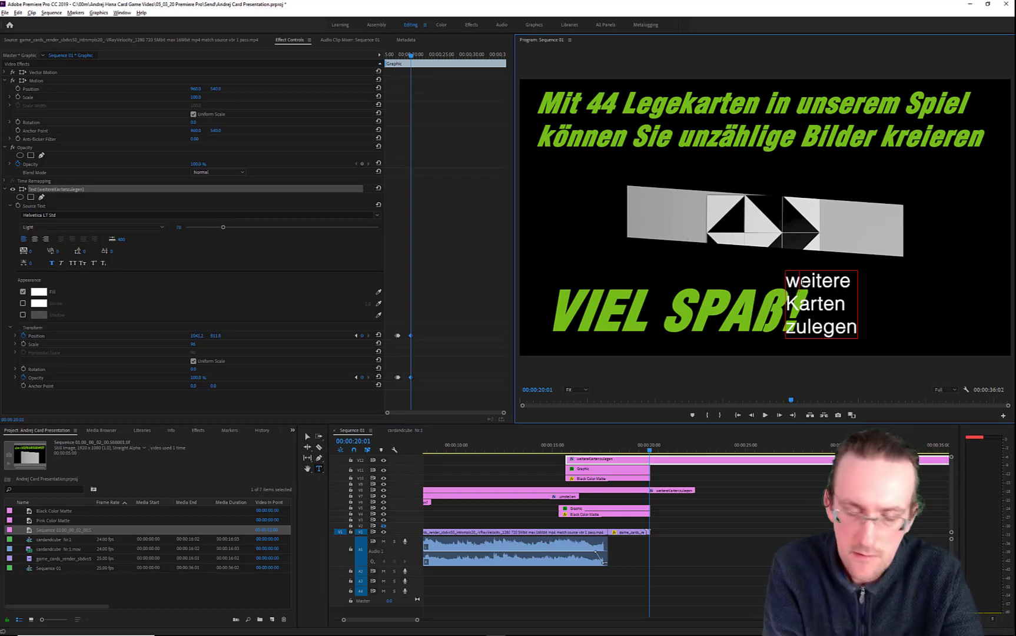
pyautogui.hotkey('ctrl', 'a')
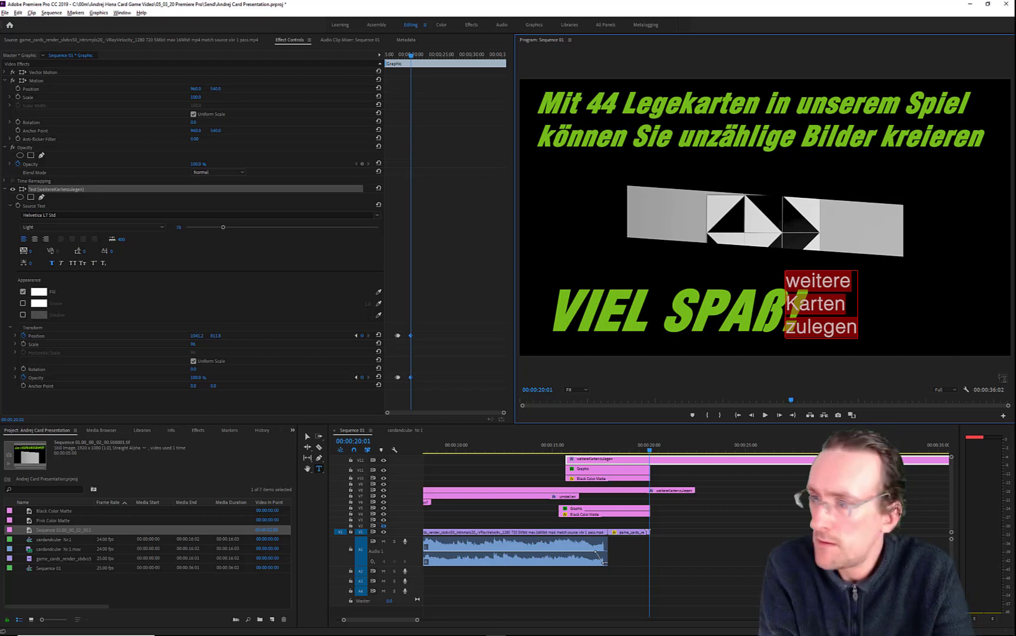
pyautogui.write('car')
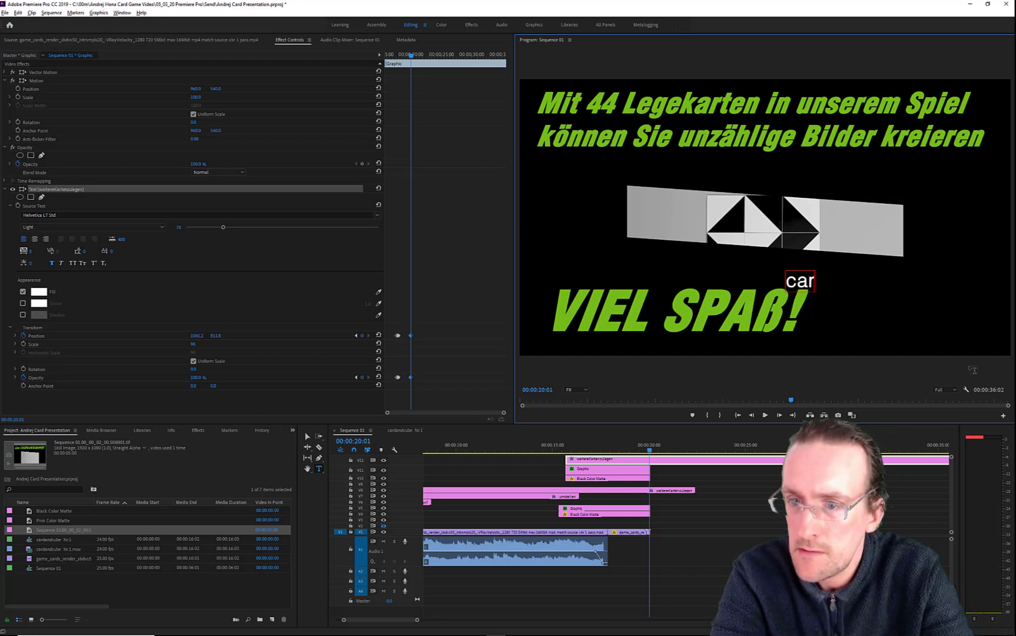
pyautogui.write('dandcube')
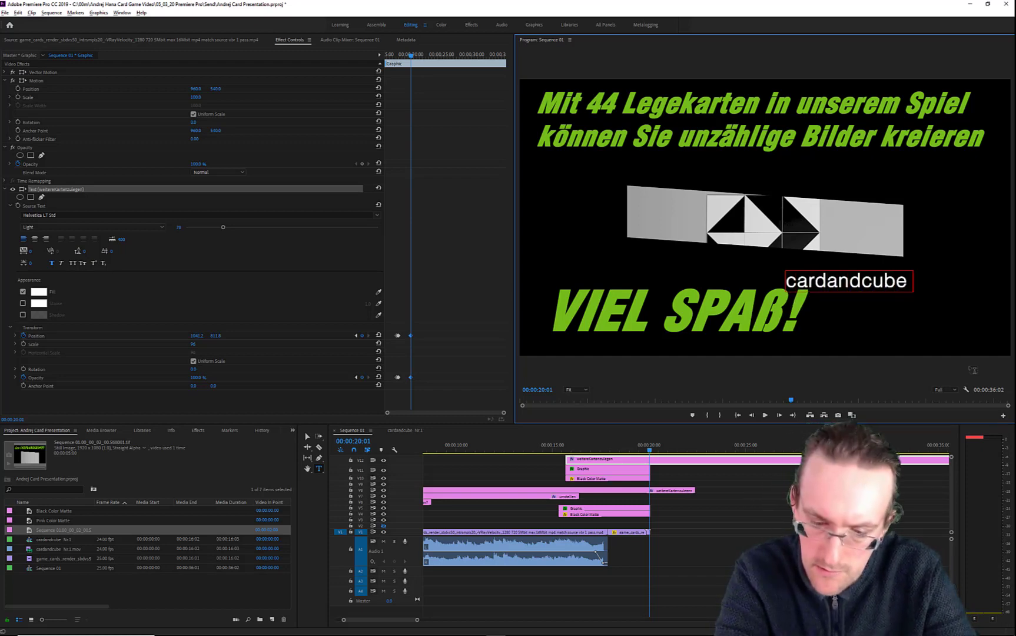
pyautogui.write(' #1')
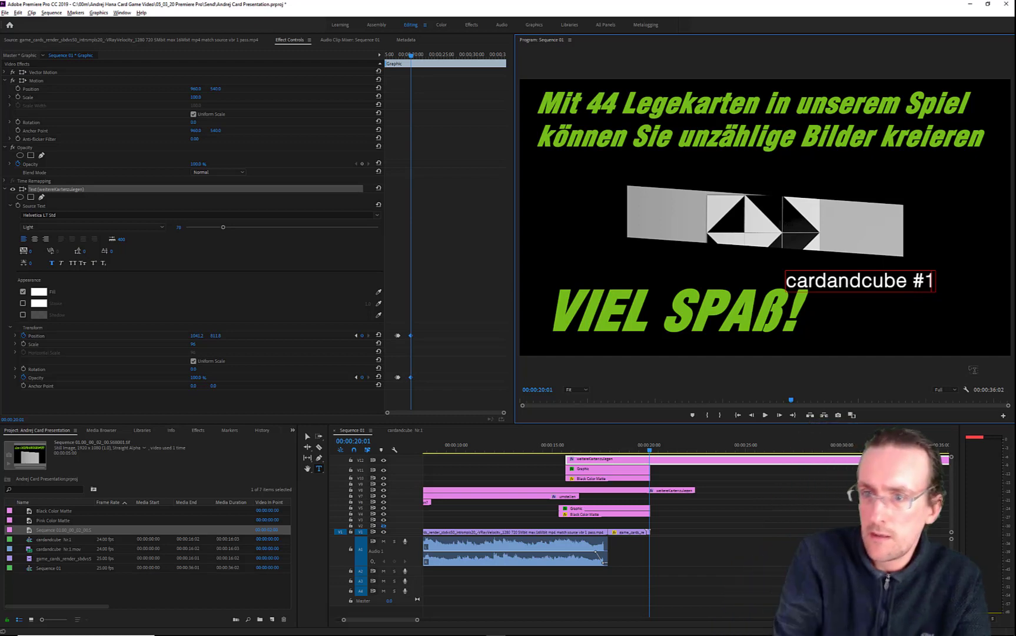
pyautogui.write('v')
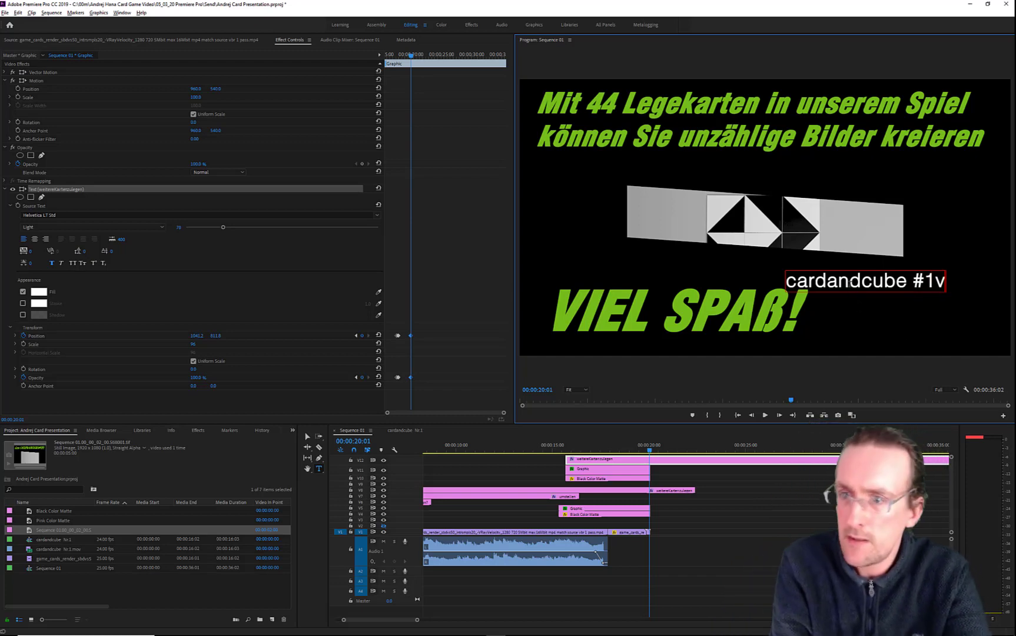
pyautogui.press('BackSpace')
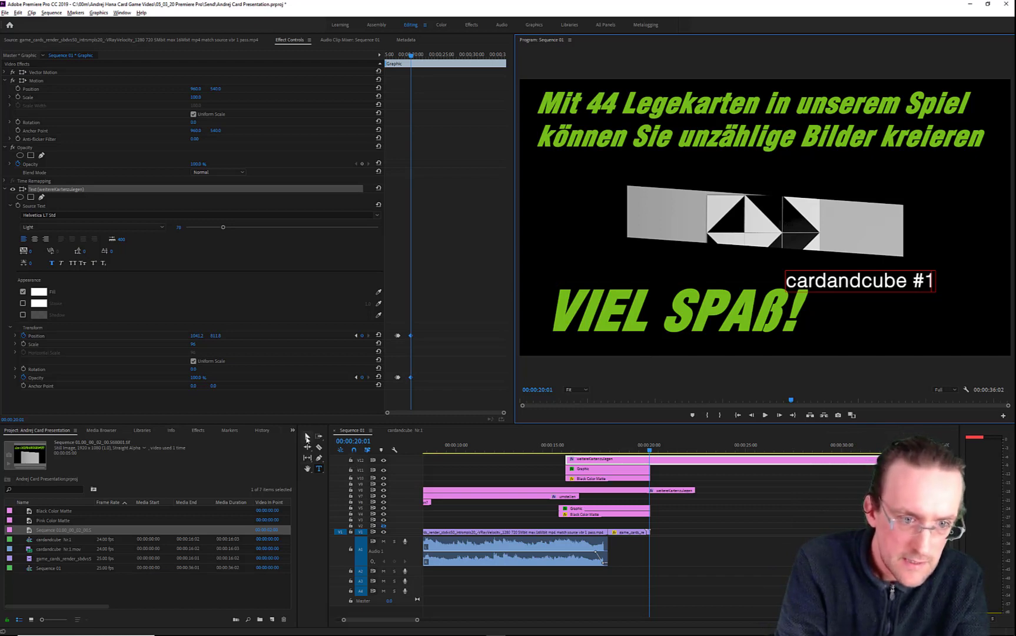
pyautogui.click(307, 436)
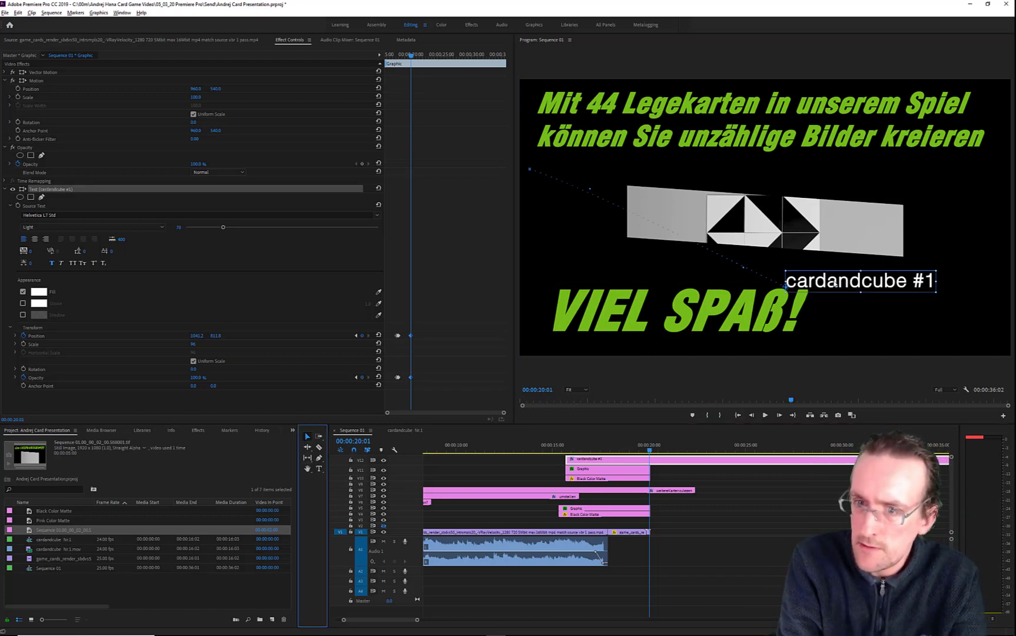
pyautogui.moveTo(836, 284); pyautogui.dragTo(891, 327)
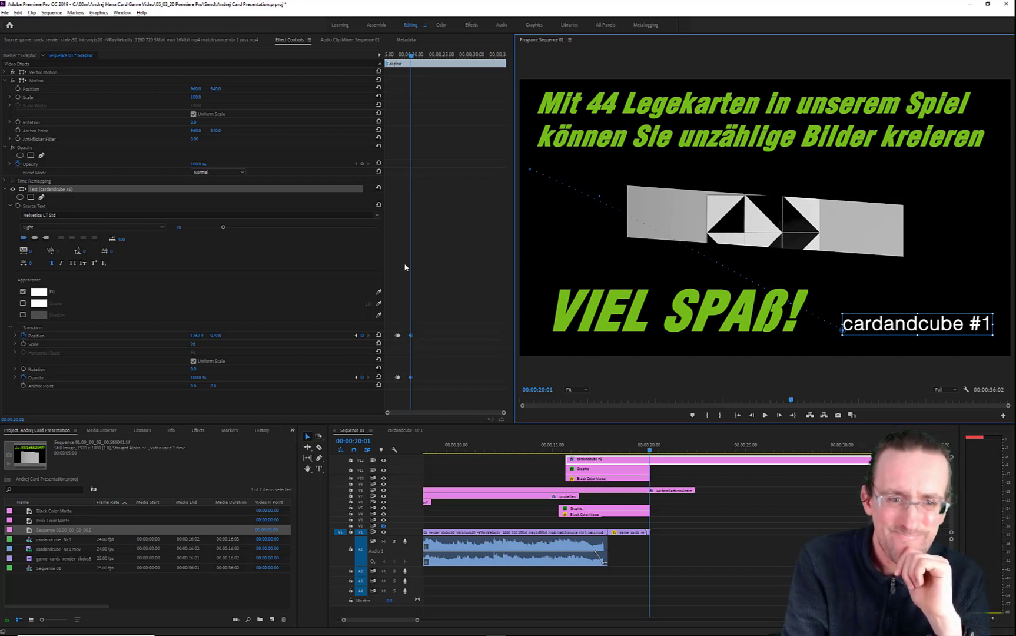
# Go to 00:00:21:18, try shifting the "cardandcube #1" title's last Position and Opacity keyframes earlier, and undo the move
pyautogui.moveTo(410, 56)
pyautogui.mouseDown()
pyautogui.moveTo(400, 58)
pyautogui.moveTo(421, 68)
pyautogui.mouseUp()
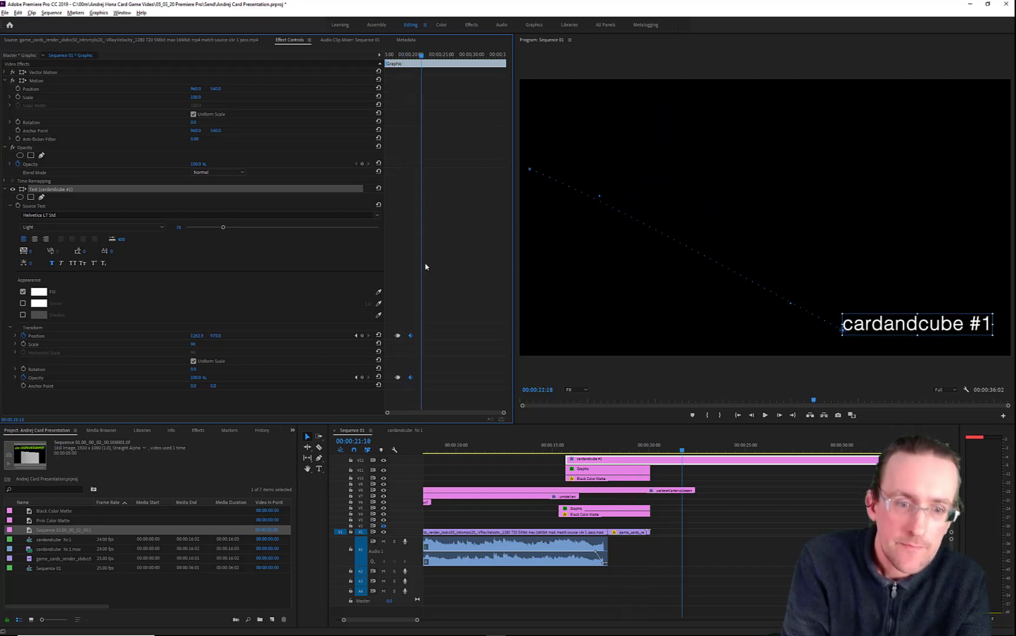
pyautogui.moveTo(420, 377); pyautogui.dragTo(405, 400)
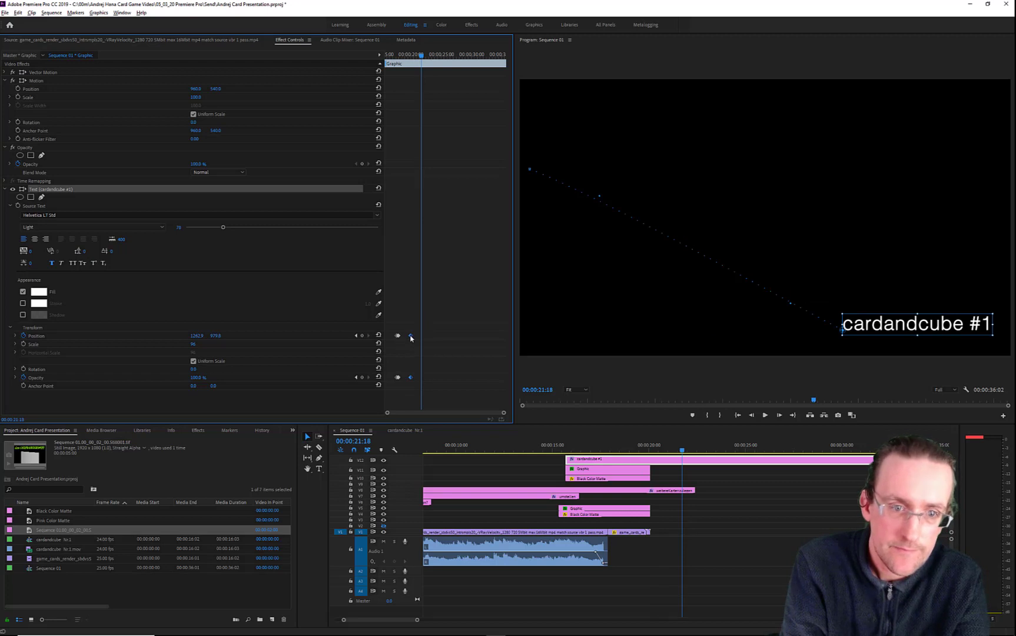
pyautogui.moveTo(401, 337); pyautogui.dragTo(402, 340)
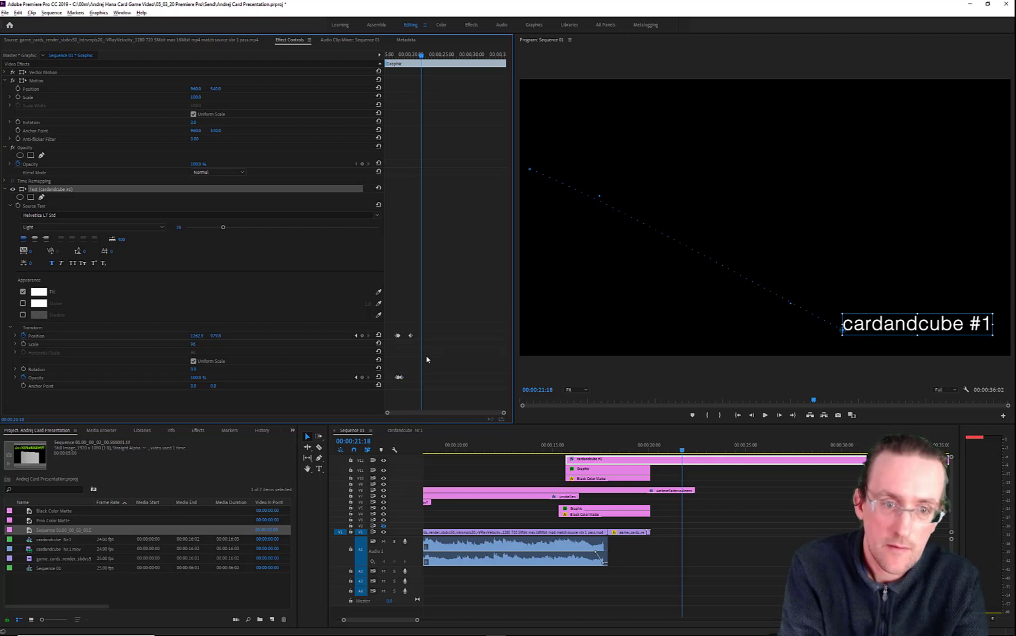
pyautogui.click(19, 12)
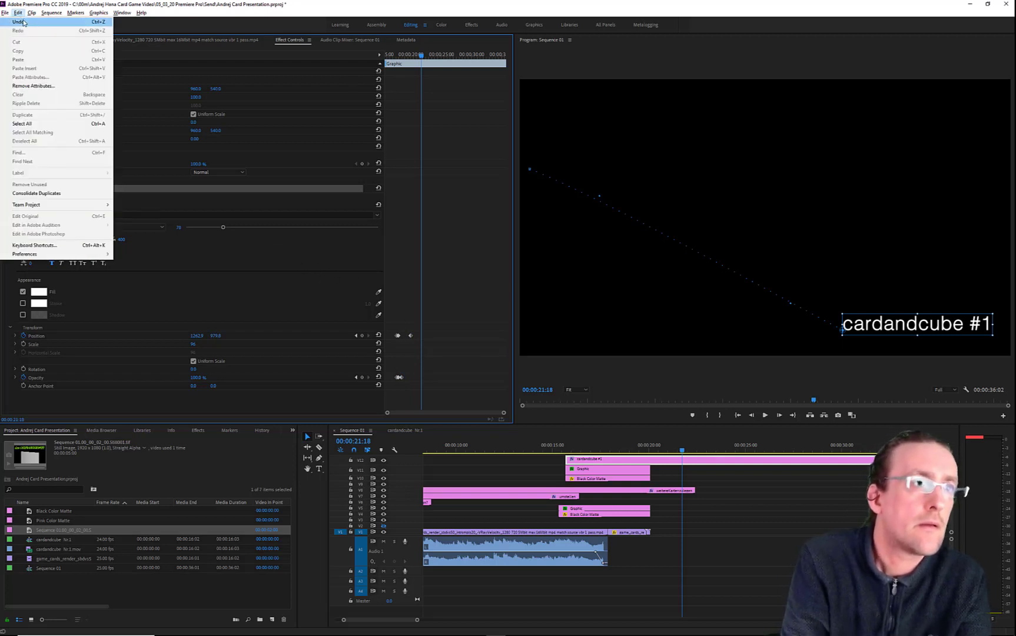
pyautogui.click(23, 22)
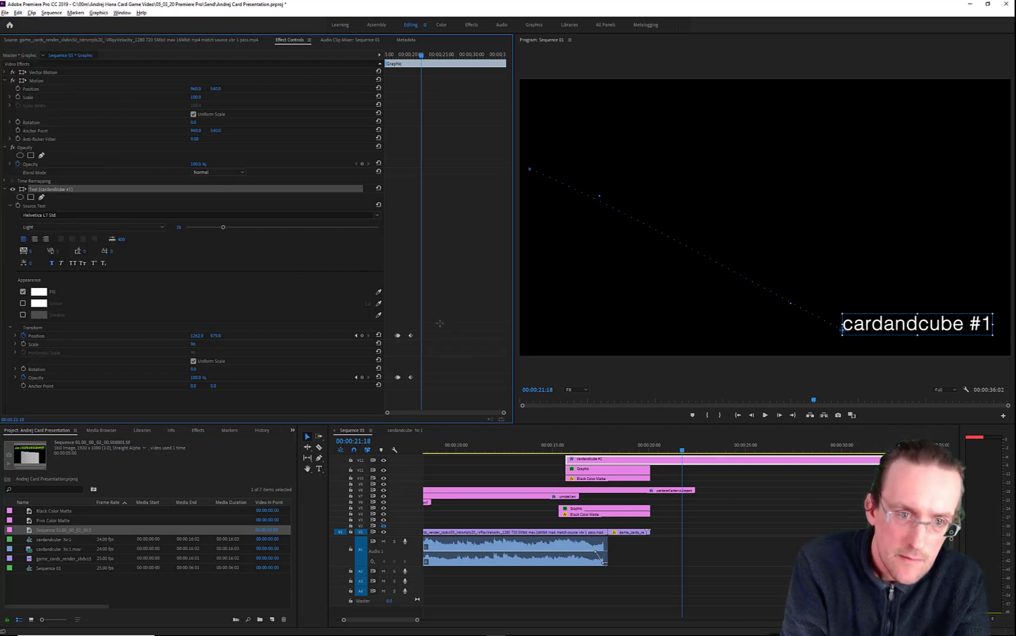
# Copy the "cardandcube #1" title's last Position and Opacity keyframes and paste them over its keyframes at 00:00:18:00
pyautogui.moveTo(439, 323); pyautogui.dragTo(407, 396)
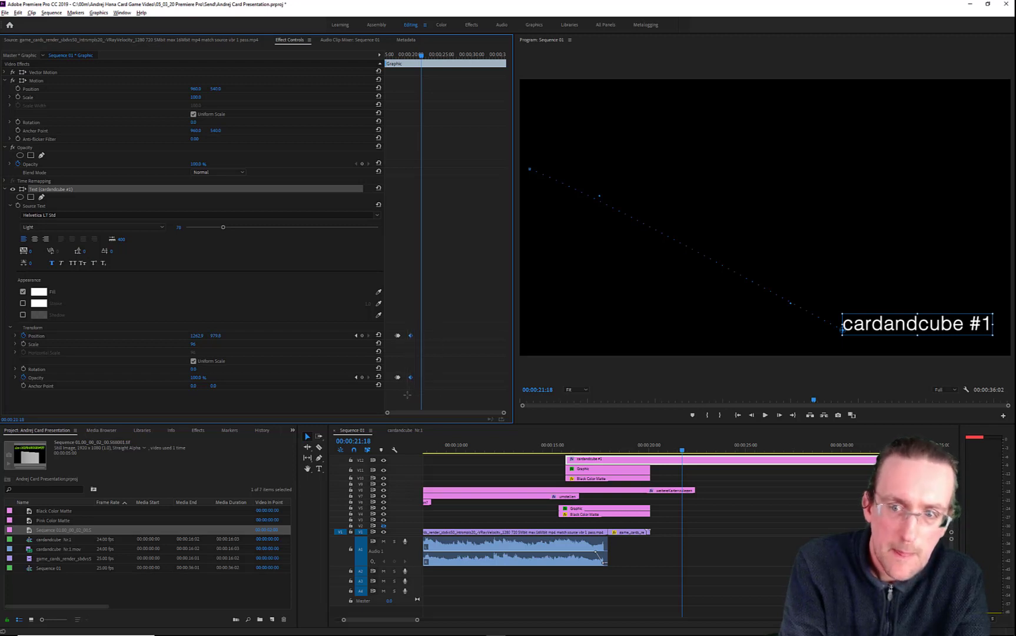
pyautogui.rightClick(411, 336)
pyautogui.click(431, 361)
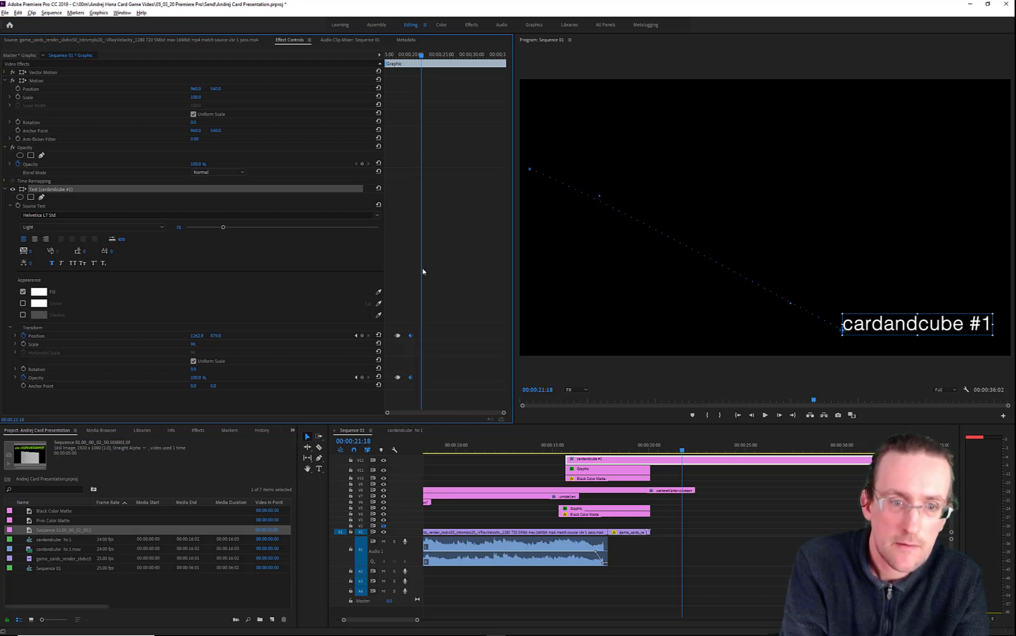
pyautogui.click(415, 56)
pyautogui.moveTo(415, 56); pyautogui.dragTo(411, 57)
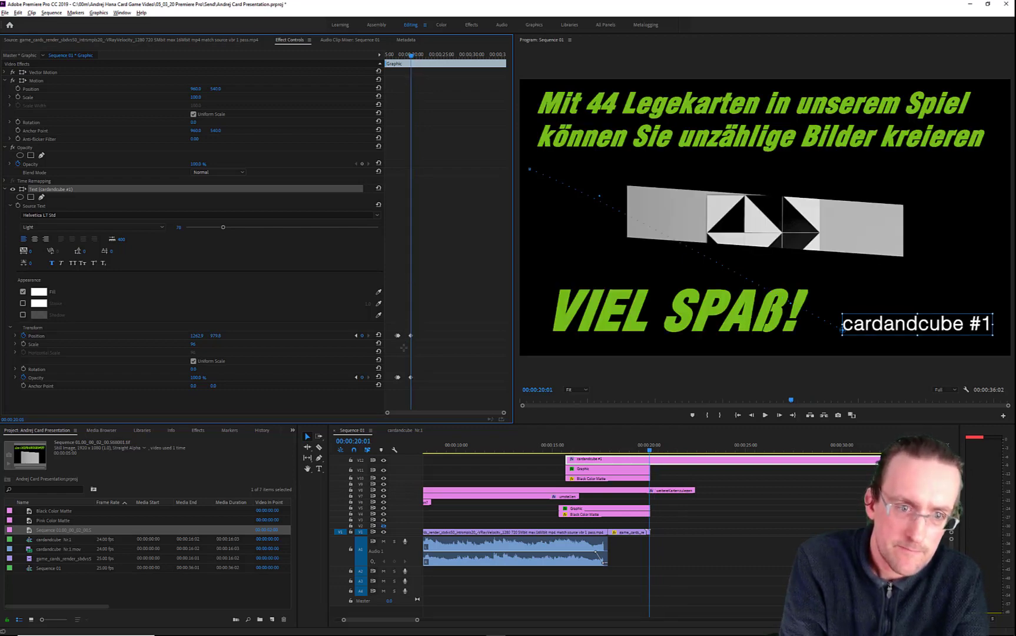
pyautogui.moveTo(400, 398); pyautogui.dragTo(398, 406)
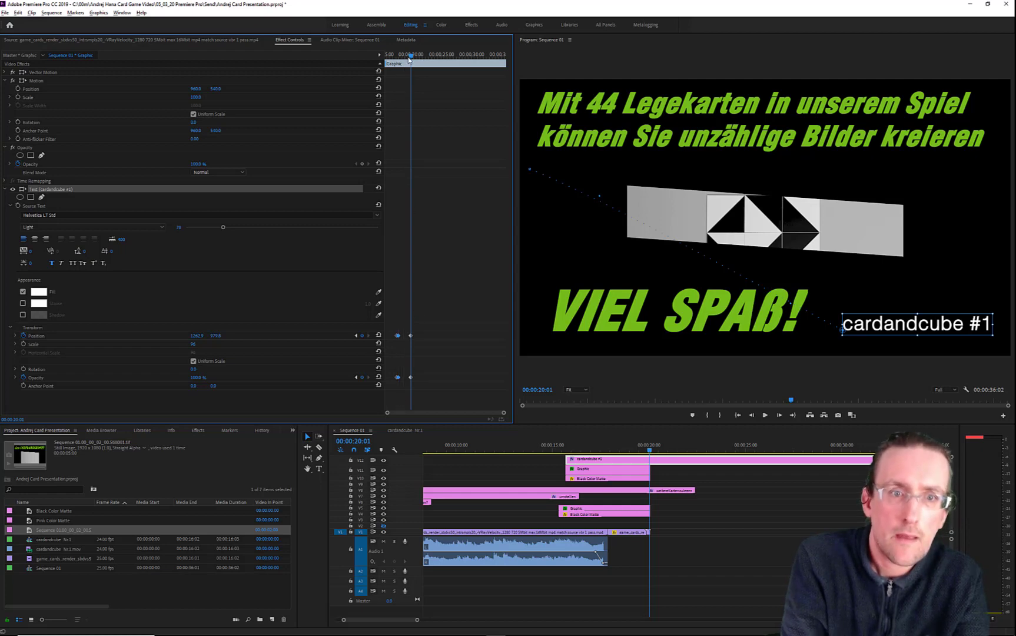
pyautogui.moveTo(409, 59); pyautogui.dragTo(398, 59)
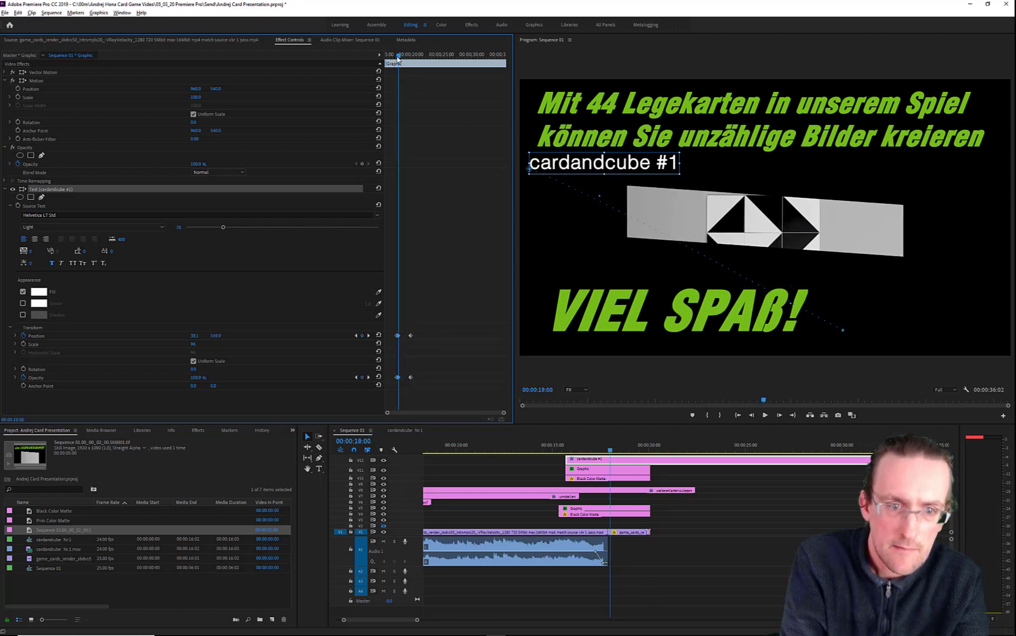
pyautogui.rightClick(399, 337)
pyautogui.click(423, 370)
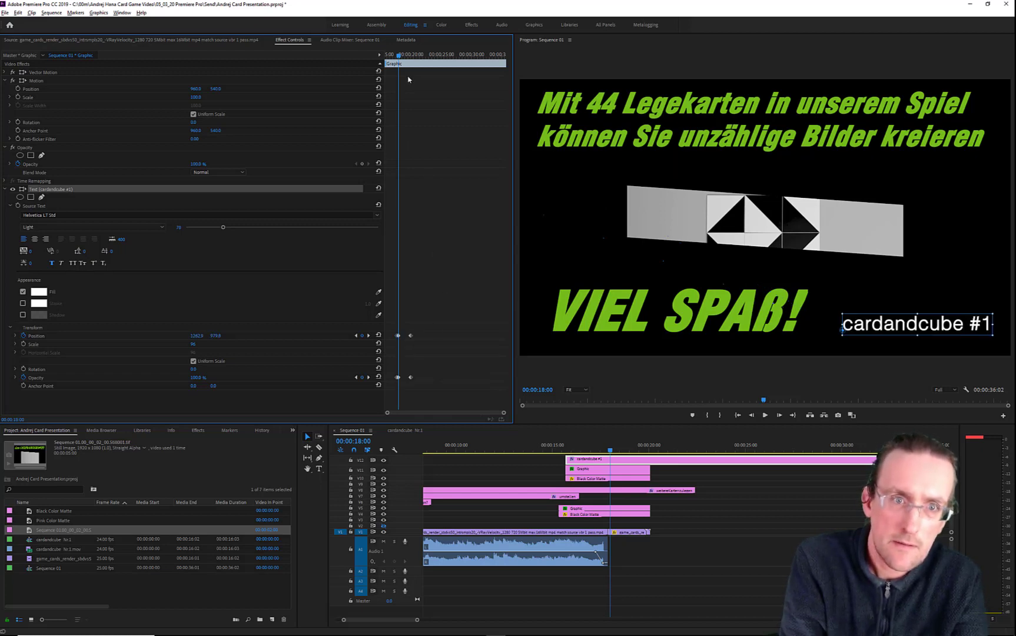
# Paste the keyframes at 00:00:17:18 too, and there move the title horizontally past the frame's right edge and set its opacity to 0%
pyautogui.moveTo(400, 56); pyautogui.dragTo(399, 84)
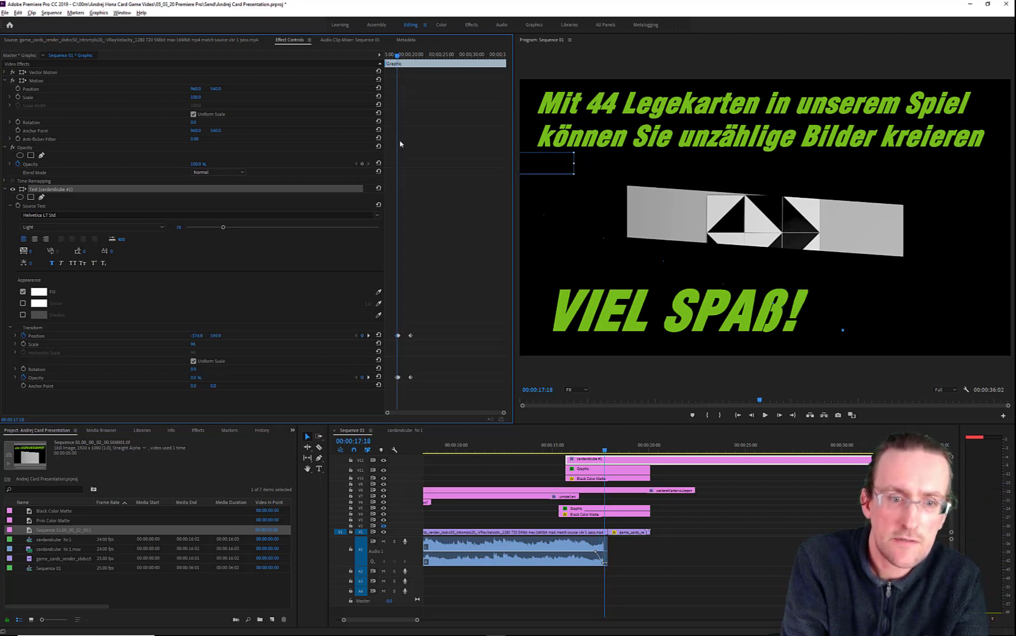
pyautogui.rightClick(397, 333)
pyautogui.click(419, 360)
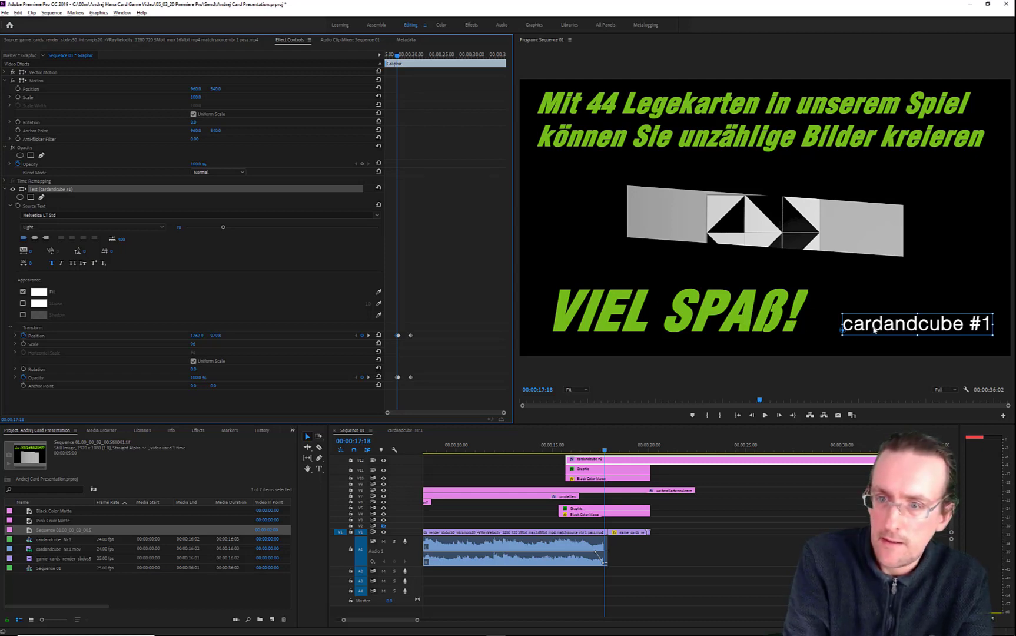
pyautogui.moveTo(876, 331); pyautogui.dragTo(1004, 331)
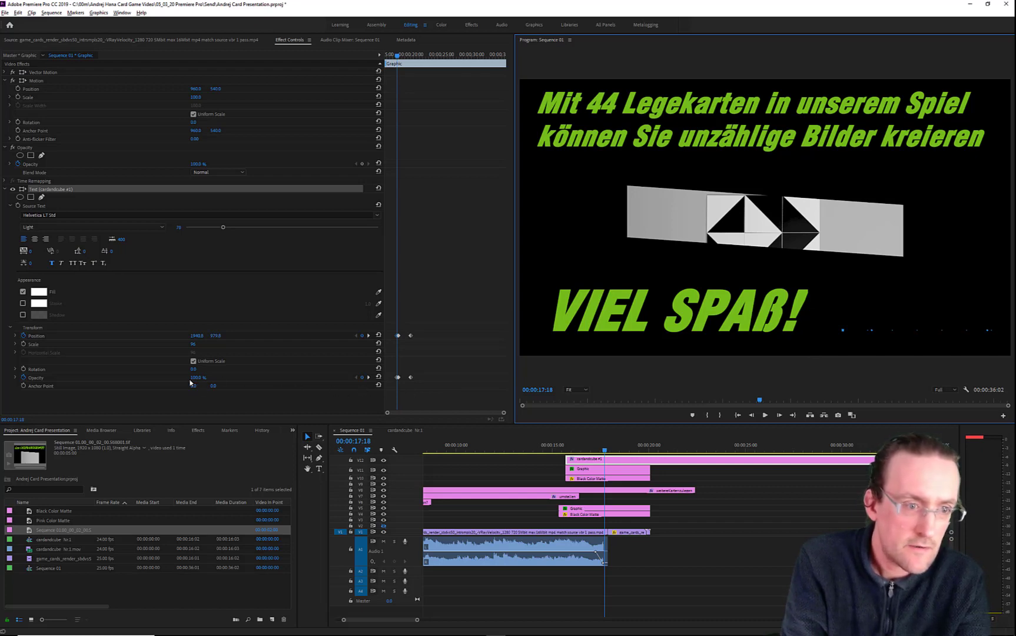
pyautogui.moveTo(193, 378); pyautogui.dragTo(129, 378)
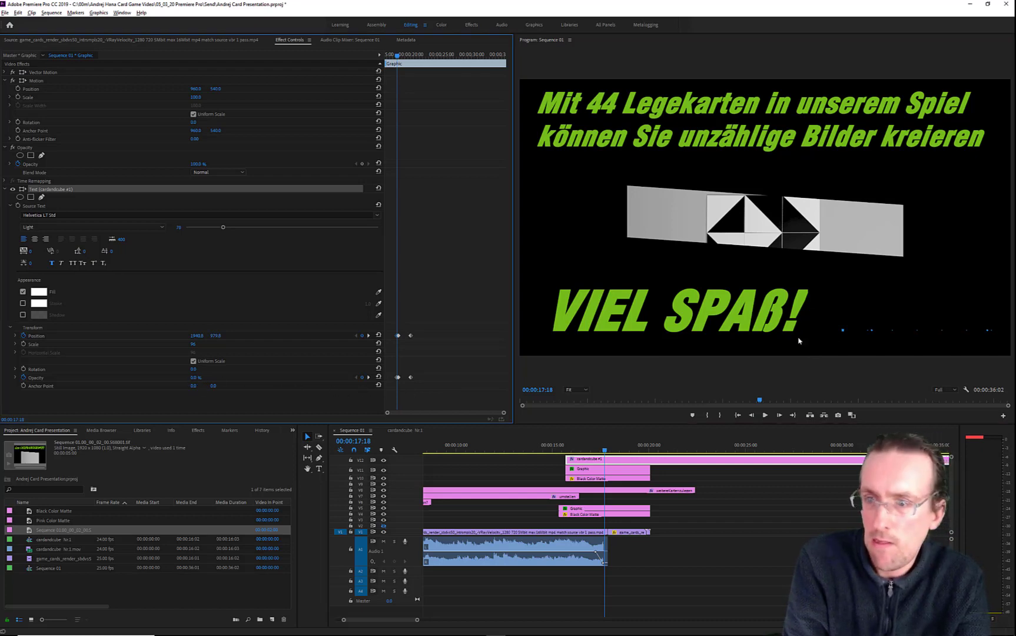
# Play the title's entrance from 00:00:16:16, and go to 00:00:20:01, the closing graphic's last frame
pyautogui.moveTo(603, 456)
pyautogui.mouseDown()
pyautogui.moveTo(613, 455)
pyautogui.moveTo(584, 450)
pyautogui.mouseUp()
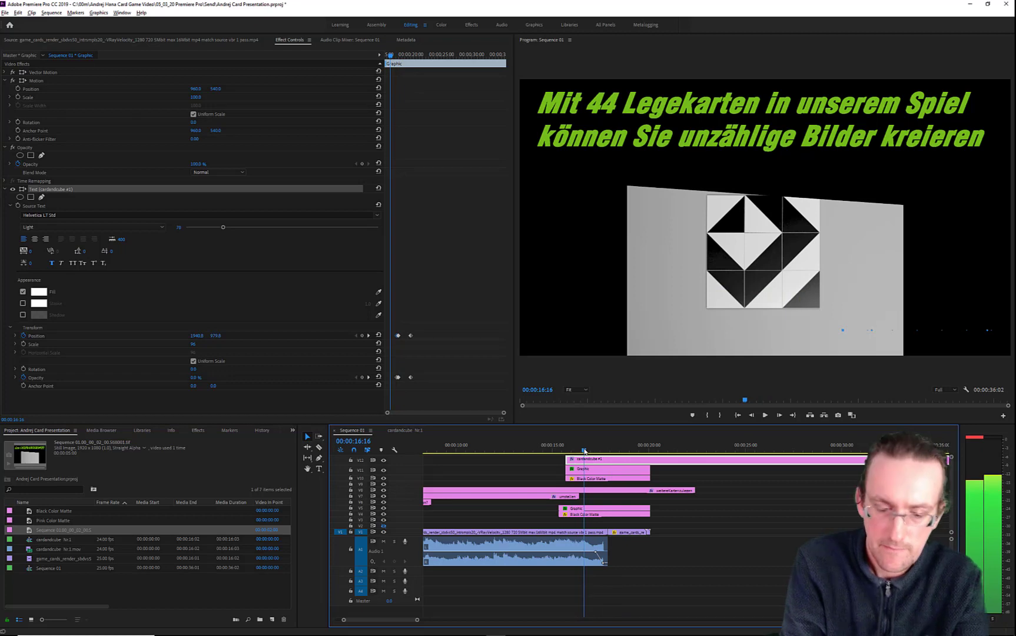
pyautogui.press('space')
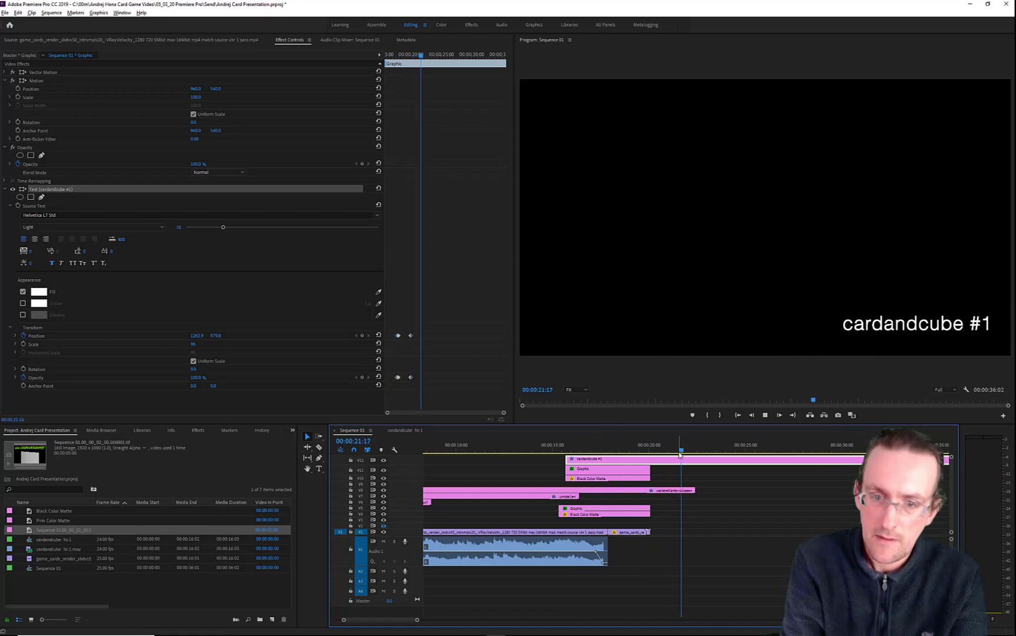
pyautogui.click(631, 453)
pyautogui.moveTo(632, 456); pyautogui.dragTo(650, 463)
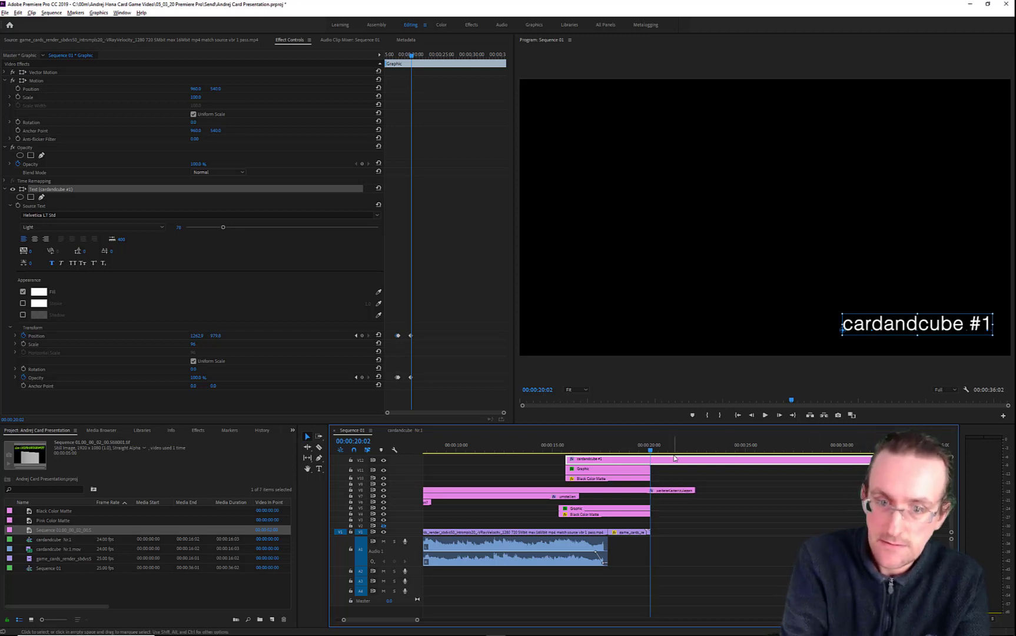
pyautogui.press('Left')
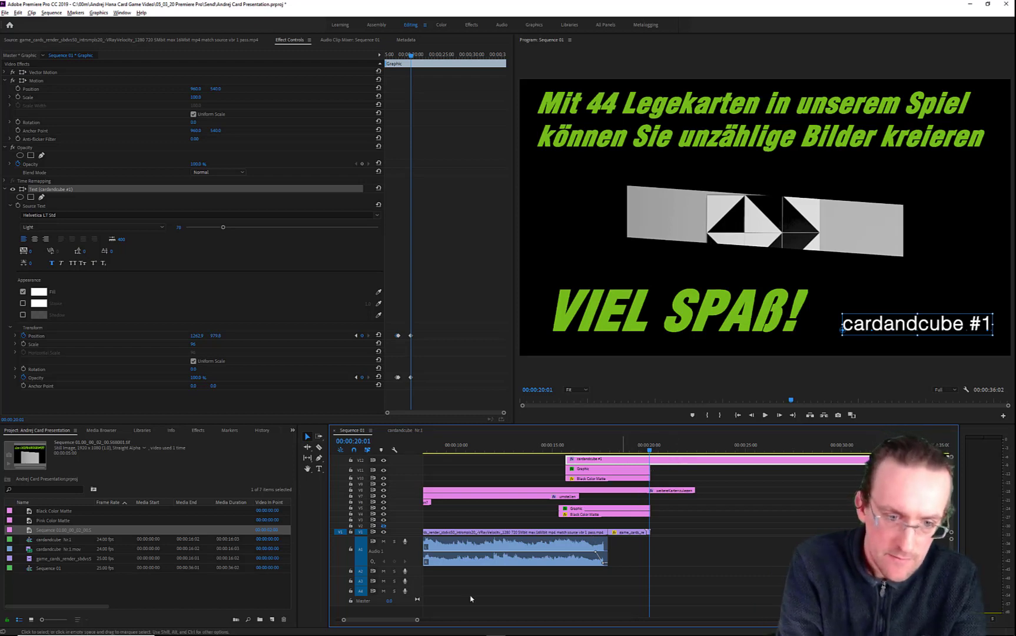
# Trim the end of the "cardandcube #1" clip on V12 to the end of the closing graphic
pyautogui.moveTo(418, 620); pyautogui.dragTo(393, 622)
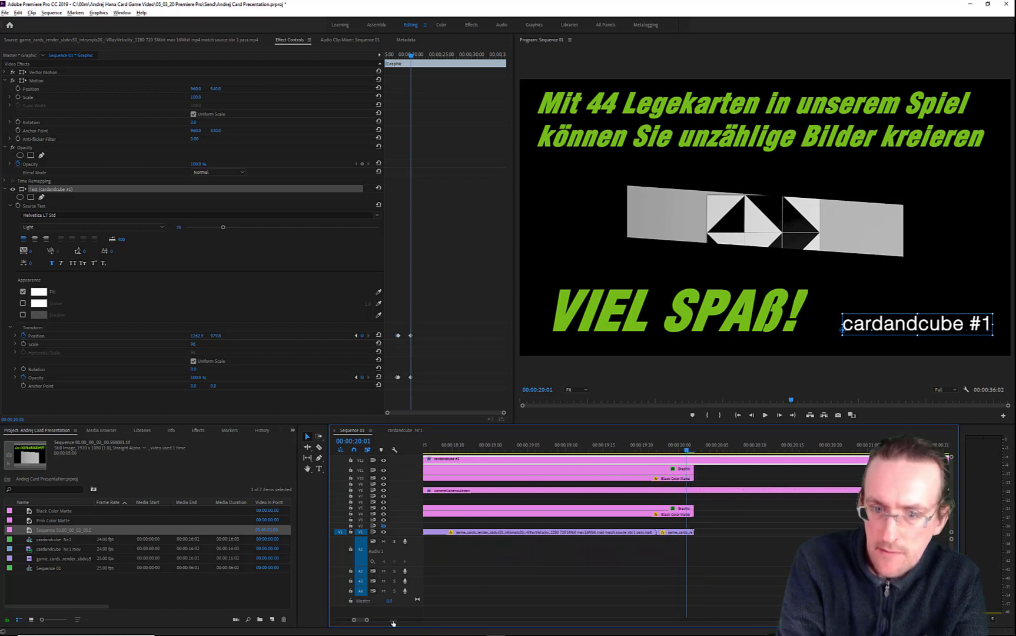
pyautogui.click(695, 452)
pyautogui.click(690, 452)
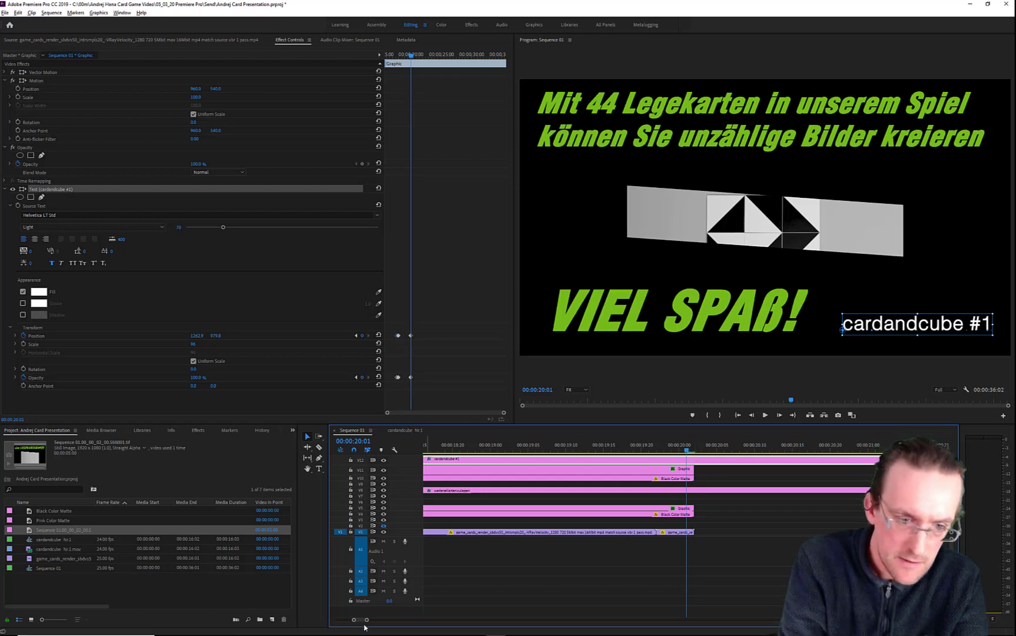
pyautogui.moveTo(368, 620); pyautogui.dragTo(430, 620)
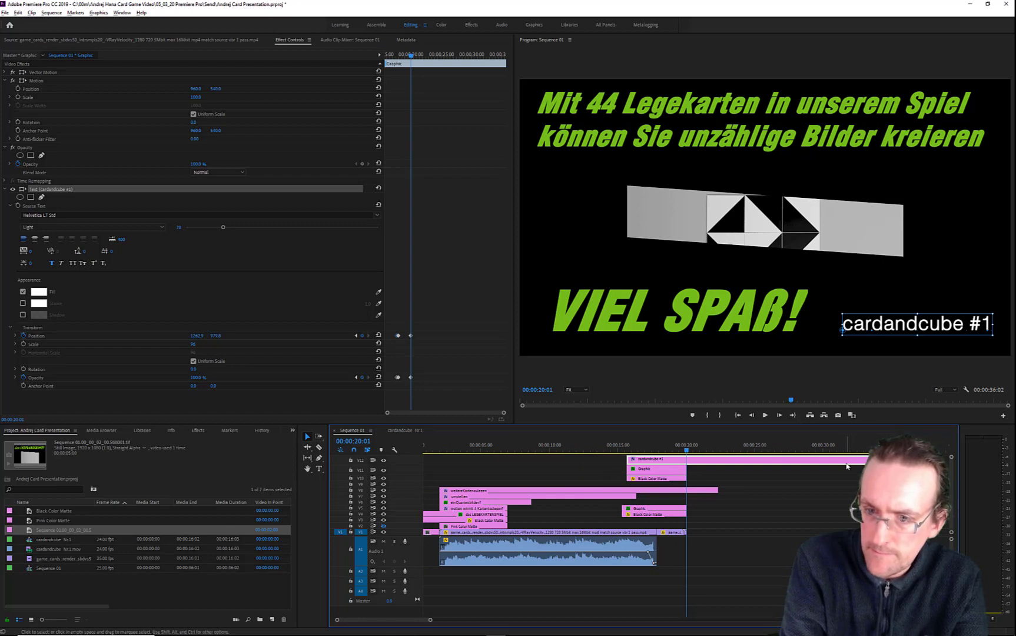
pyautogui.moveTo(871, 459); pyautogui.dragTo(698, 504)
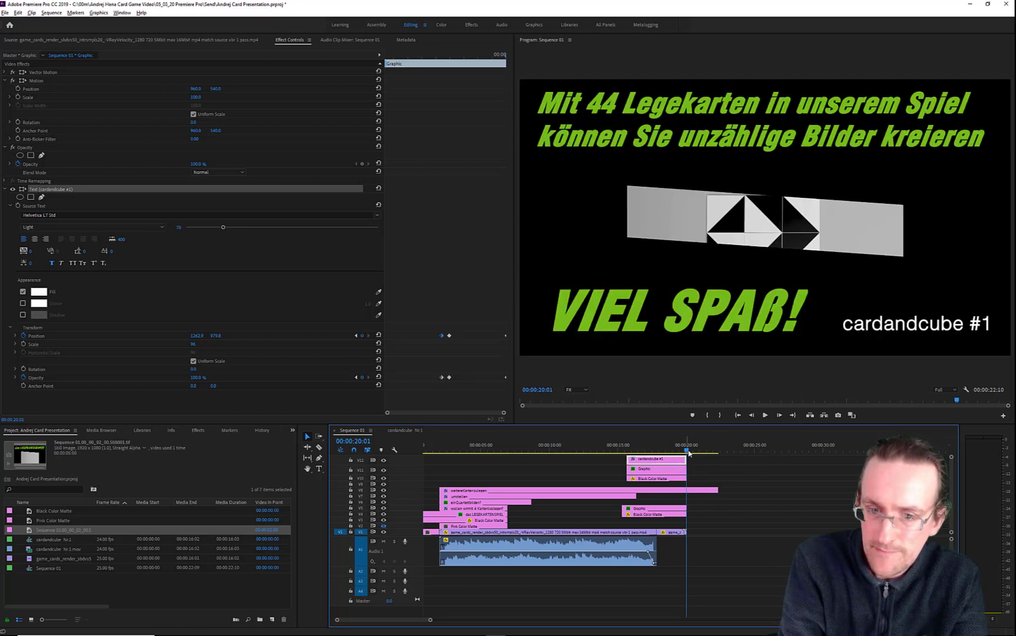
# Shorten the overhanging title clip on V8 so it ends together with the closing graphic
pyautogui.moveTo(687, 452)
pyautogui.mouseDown()
pyautogui.moveTo(668, 453)
pyautogui.moveTo(686, 461)
pyautogui.mouseUp()
pyautogui.click(700, 489)
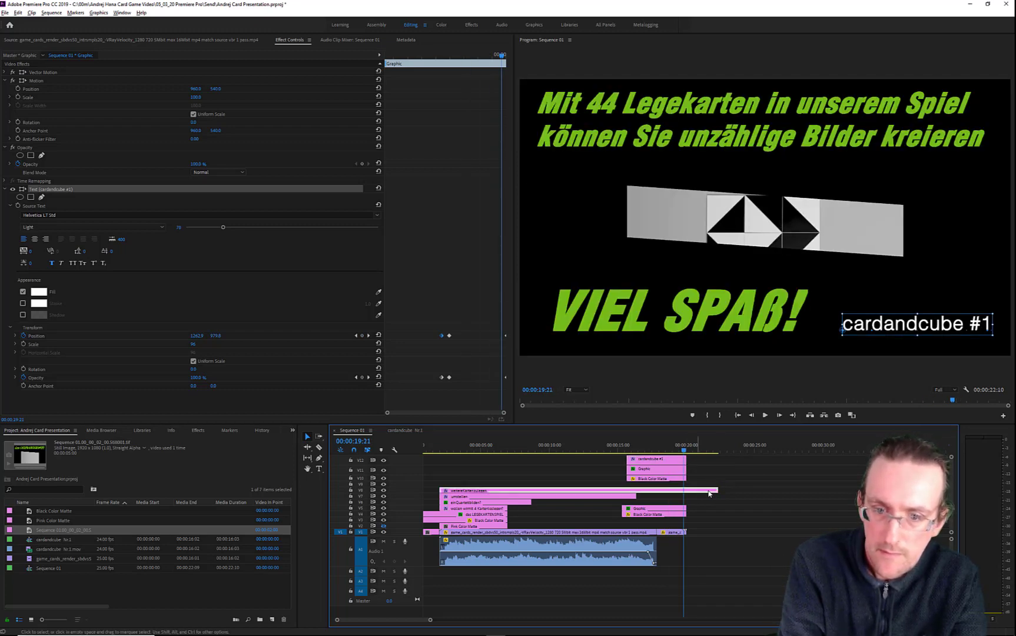
pyautogui.moveTo(716, 490); pyautogui.dragTo(686, 489)
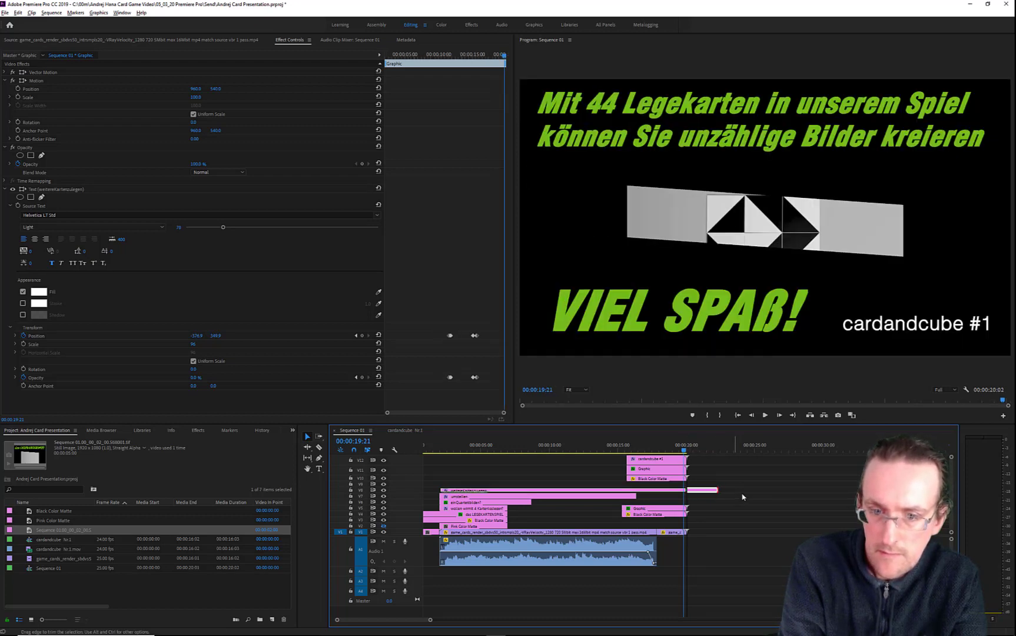
pyautogui.click(685, 450)
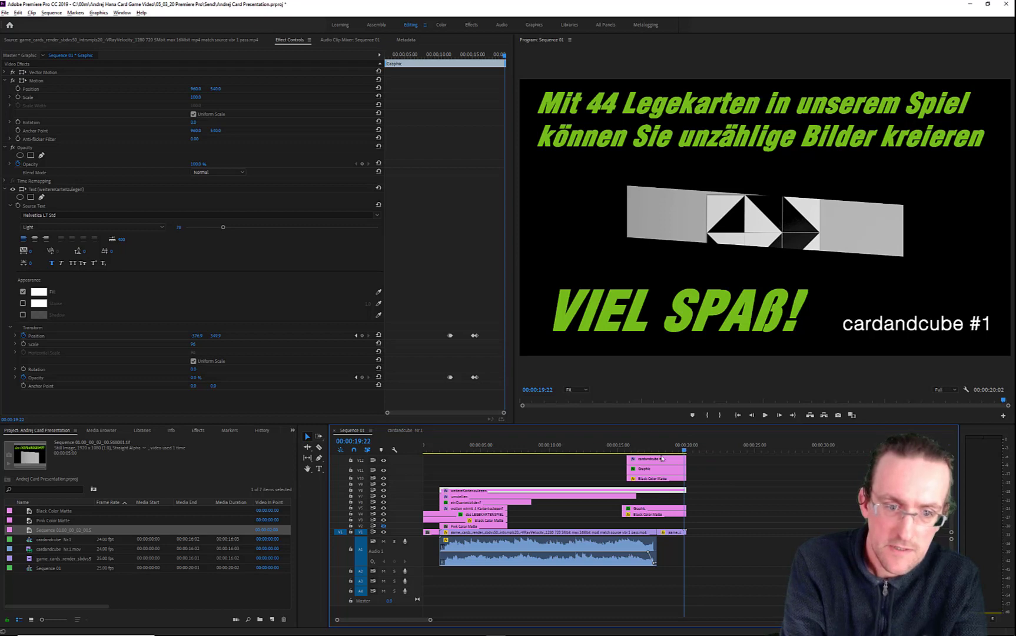
# Play the whole sequence from the beginning to check it, and save the project
pyautogui.press('Home')
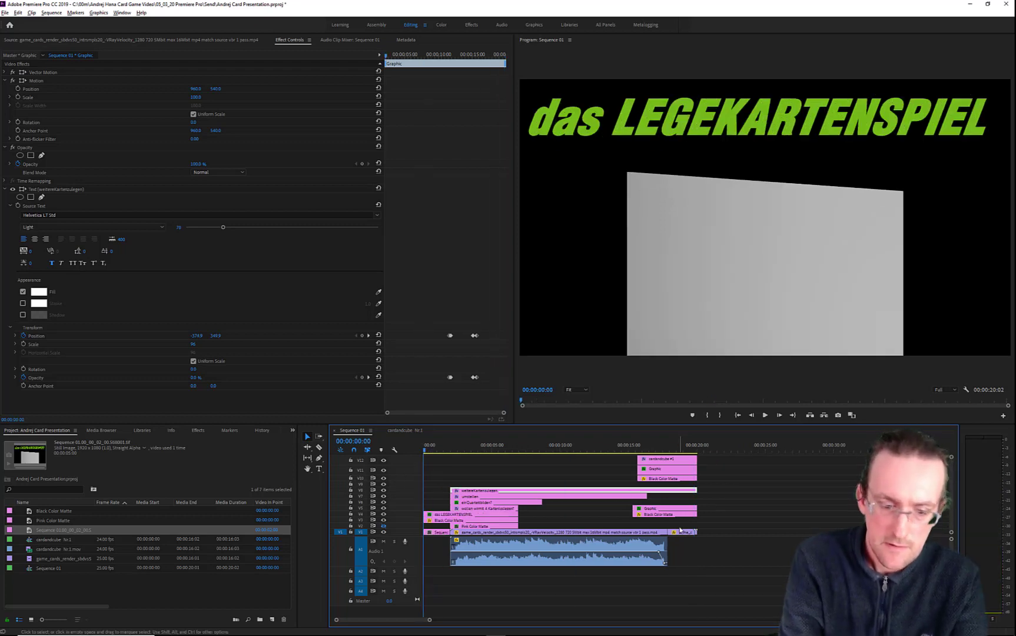
pyautogui.press('space')
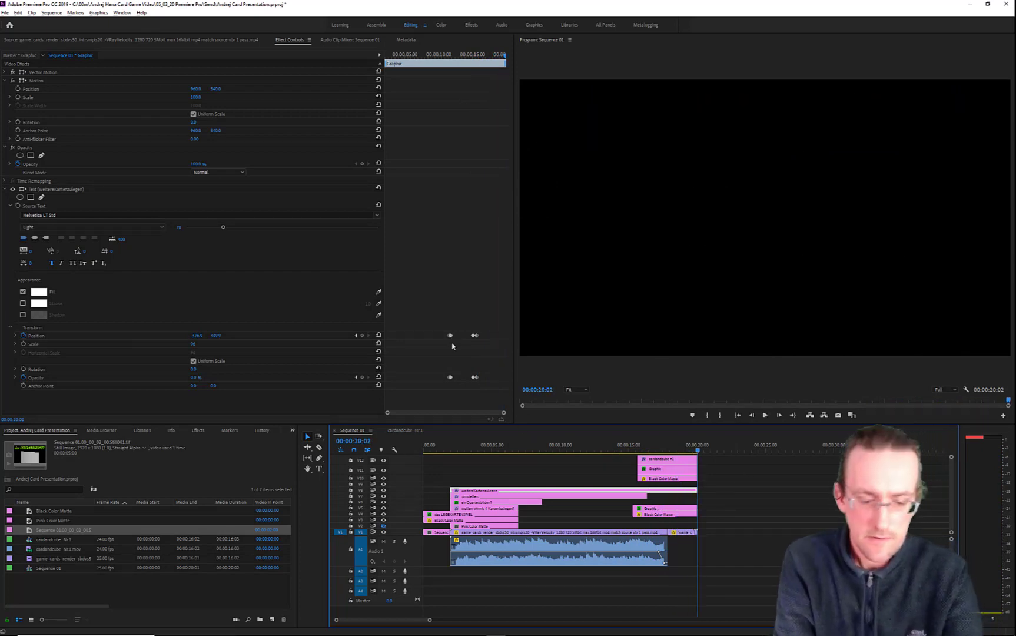
pyautogui.hotkey('ctrl', 's')
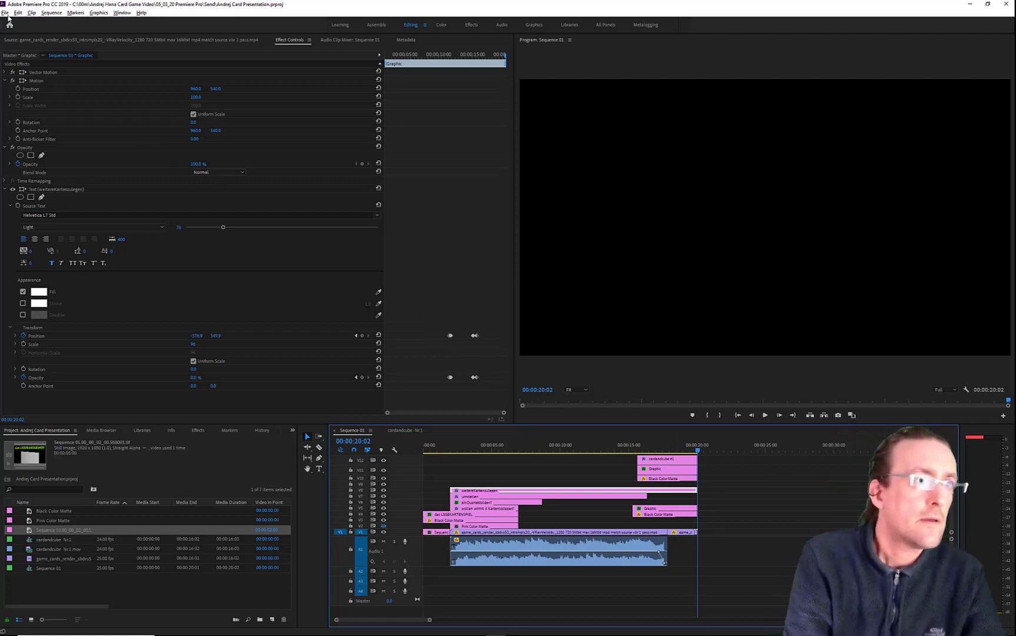
# Open the media export settings for Sequence 01
pyautogui.click(7, 17)
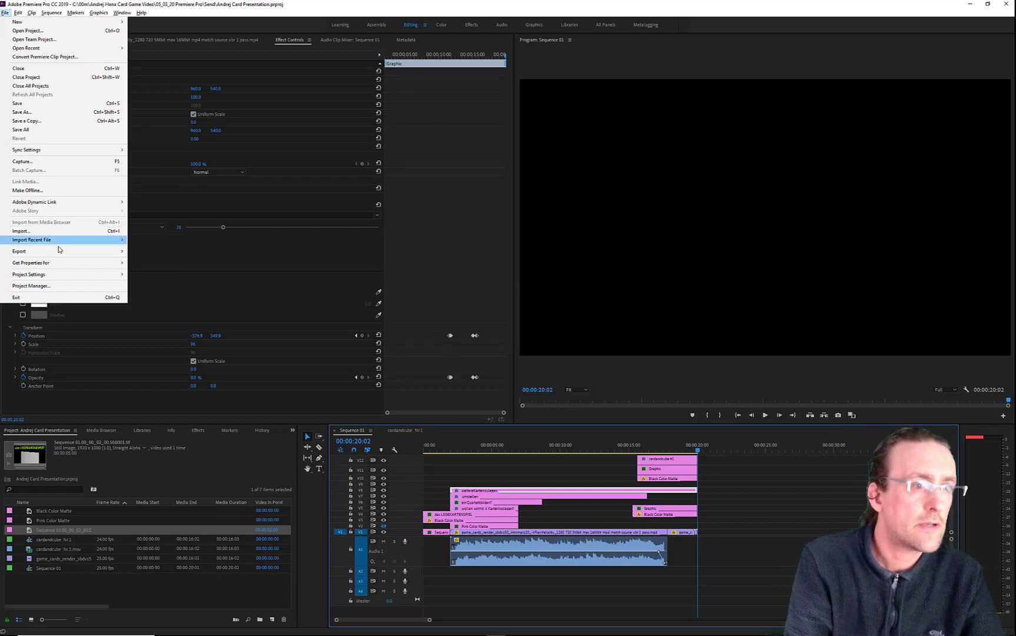
pyautogui.moveTo(60, 252)
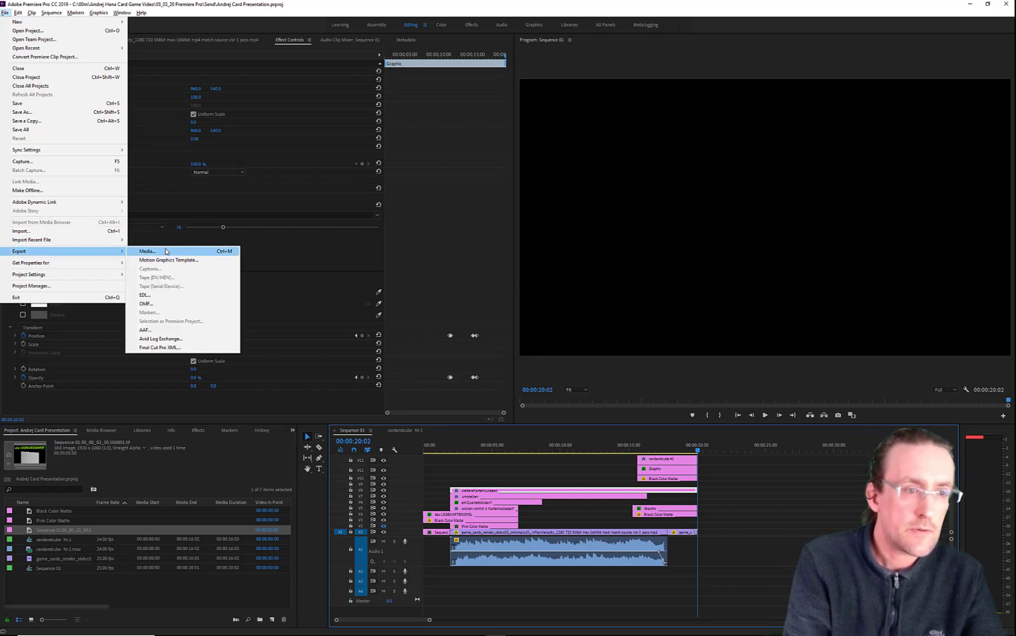
pyautogui.click(165, 251)
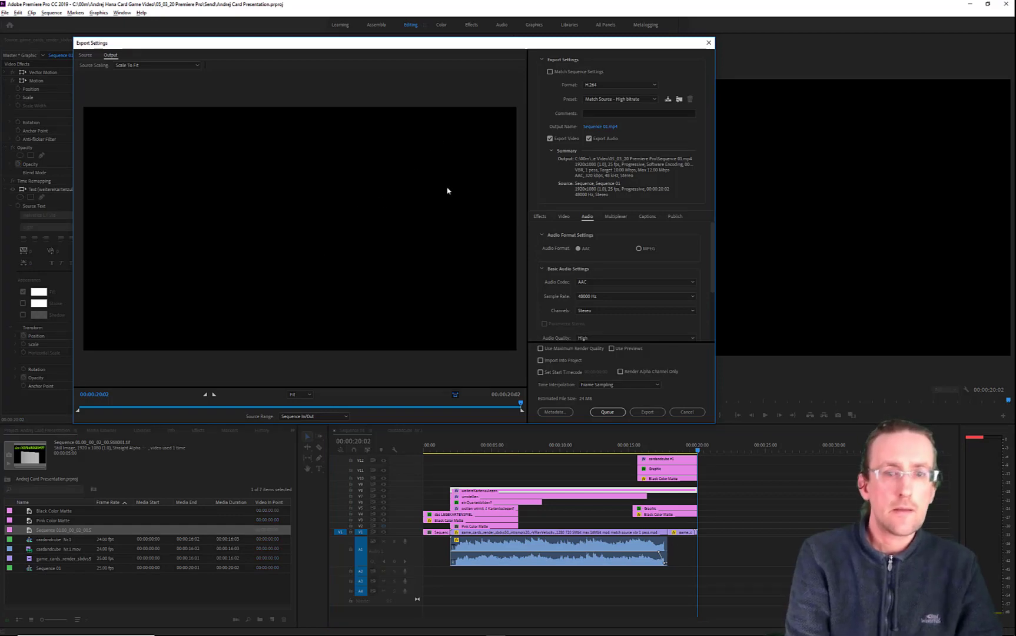
# Set the export's output file name to Card-game-Premiere-mk2.mp4 in the 05_03_20 Premiere Pro folder, basing it on the existing Card-game-Premiere.mp4
pyautogui.click(610, 129)
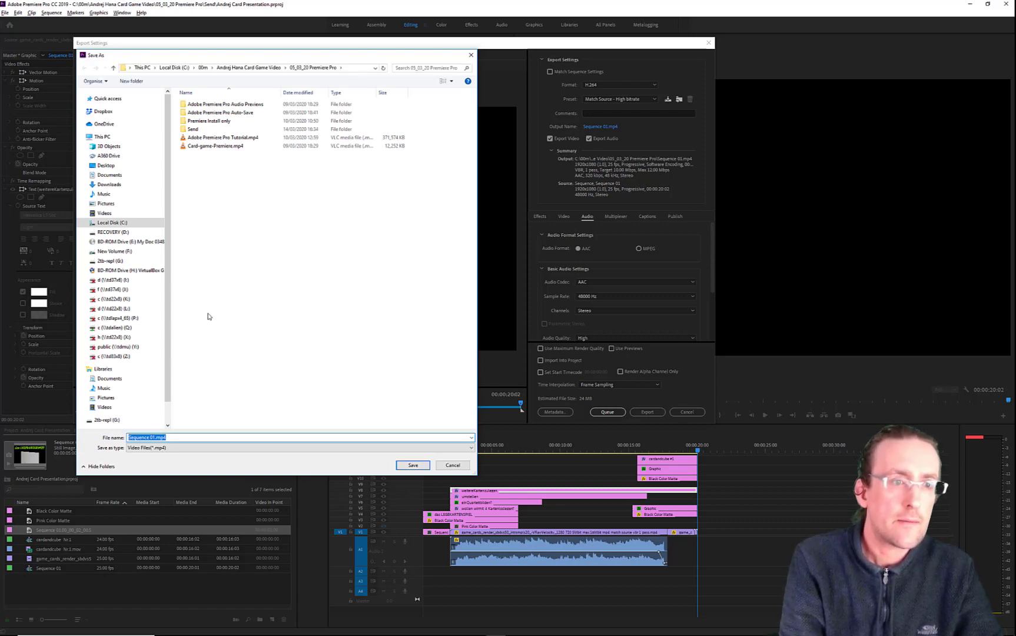
pyautogui.click(233, 147)
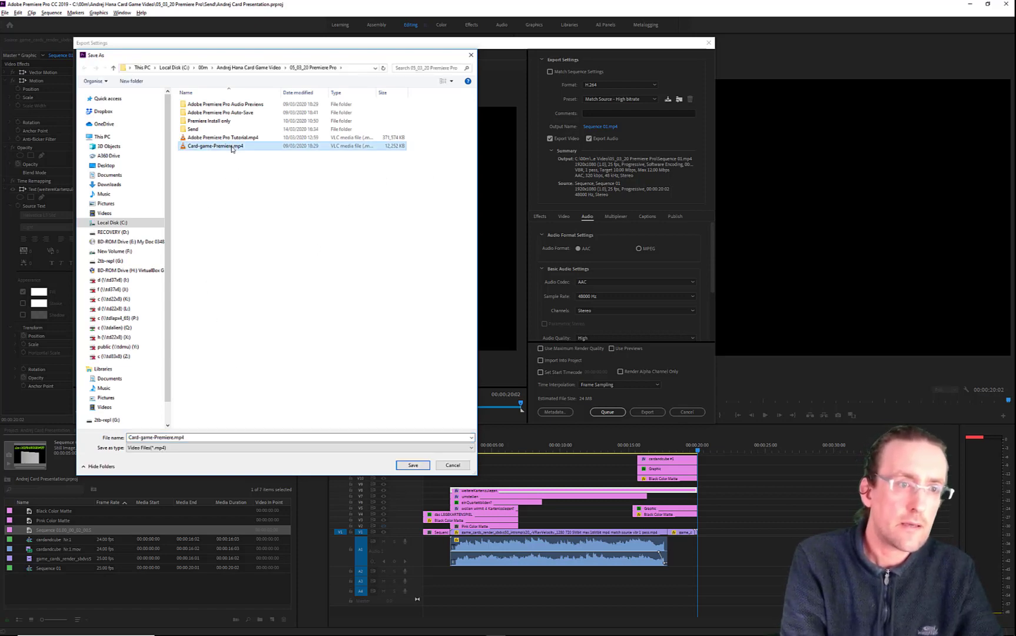
pyautogui.click(173, 438)
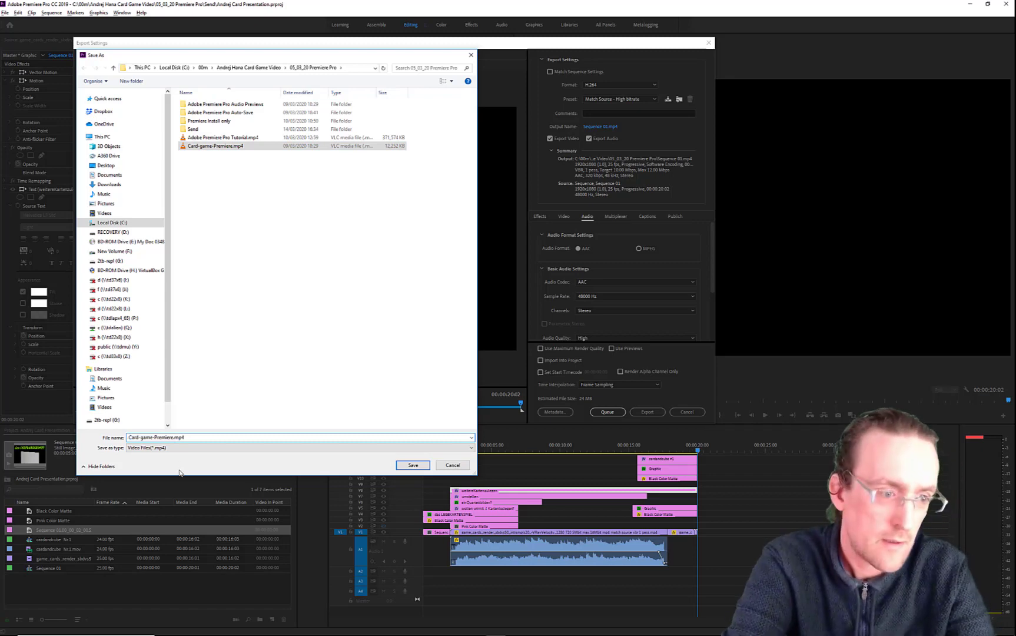
pyautogui.write('0')
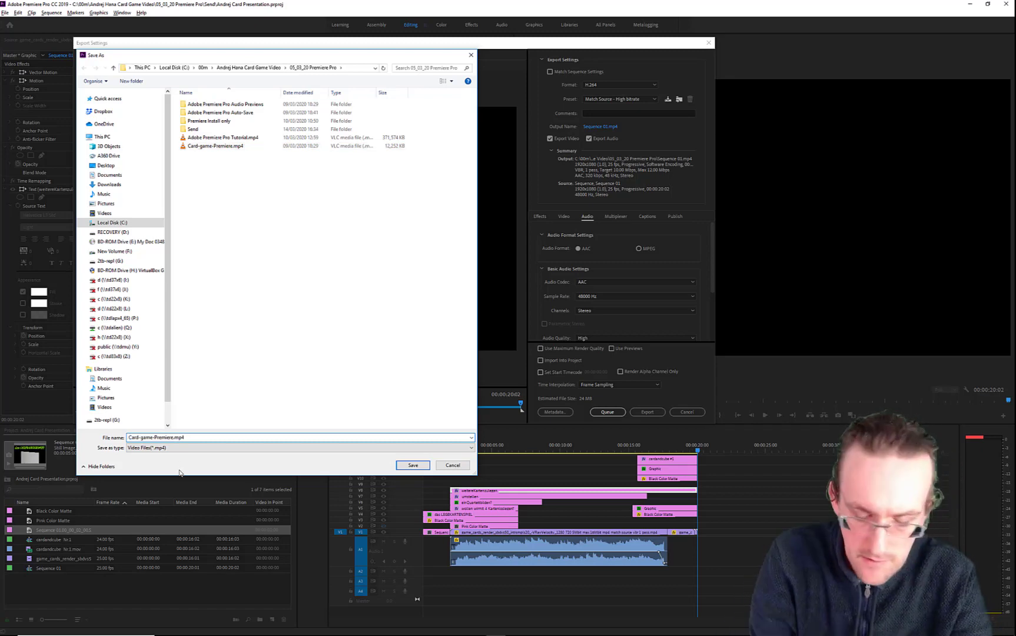
pyautogui.press('super')
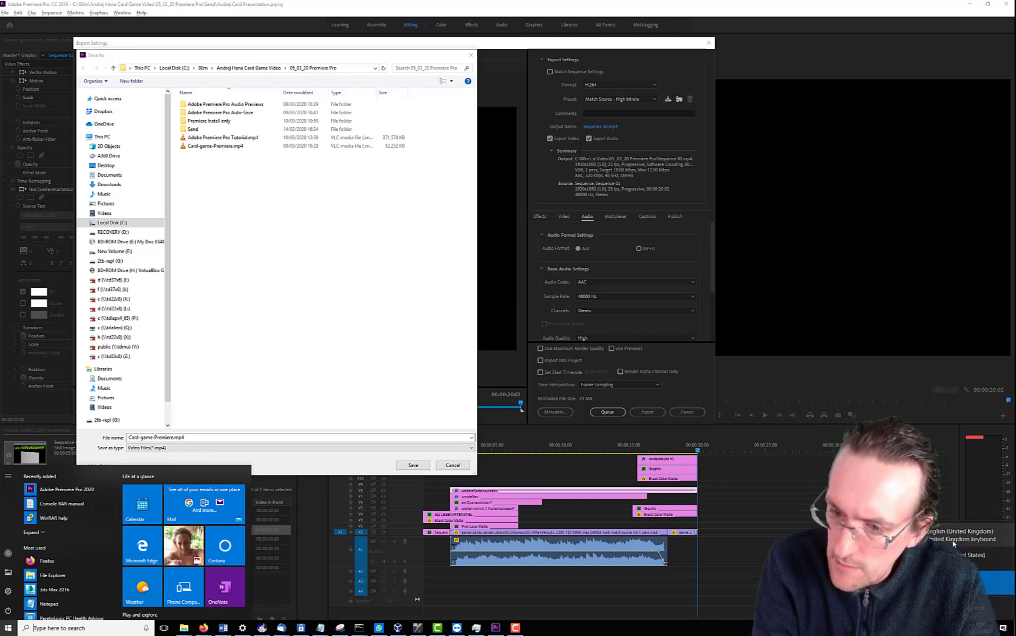
pyautogui.click(178, 437)
pyautogui.click(176, 437)
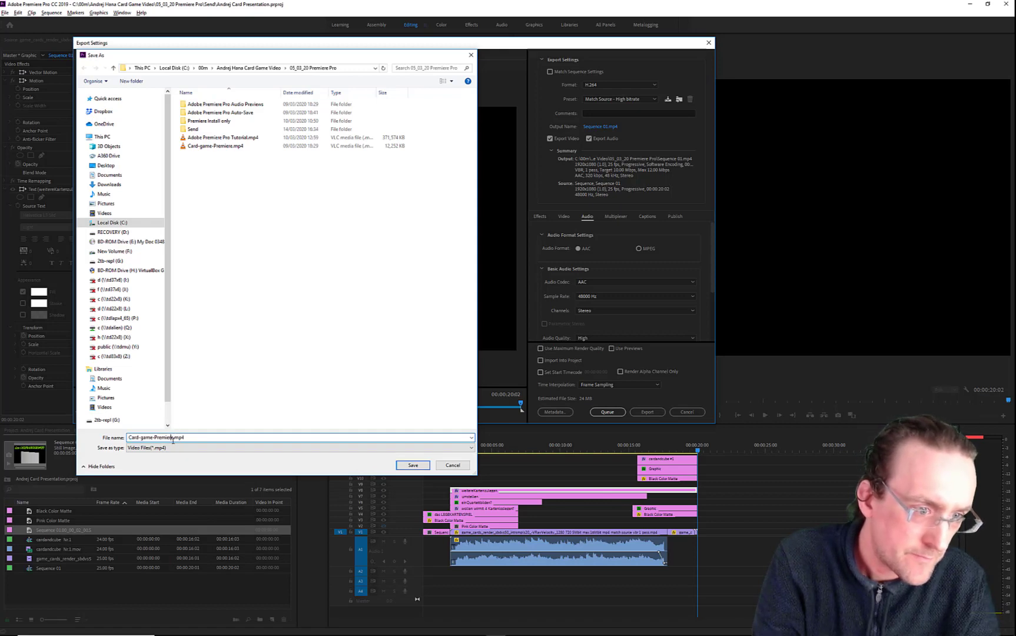
pyautogui.write('-')
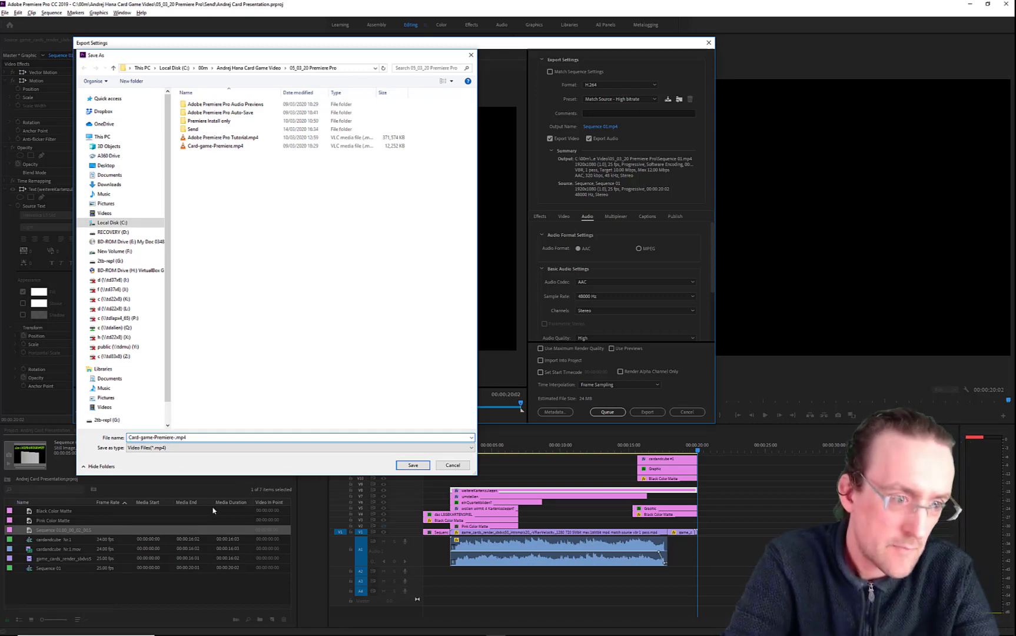
pyautogui.write('mk2')
pyautogui.press('Return')
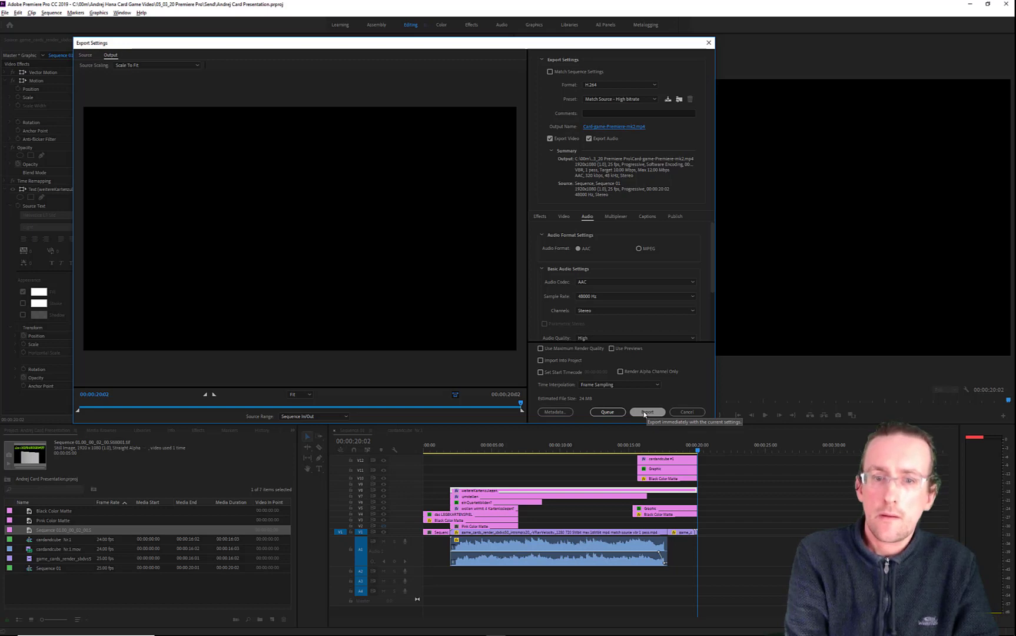
# Export Sequence 01 immediately with the H.264, Match Source - High bitrate settings
pyautogui.click(647, 412)
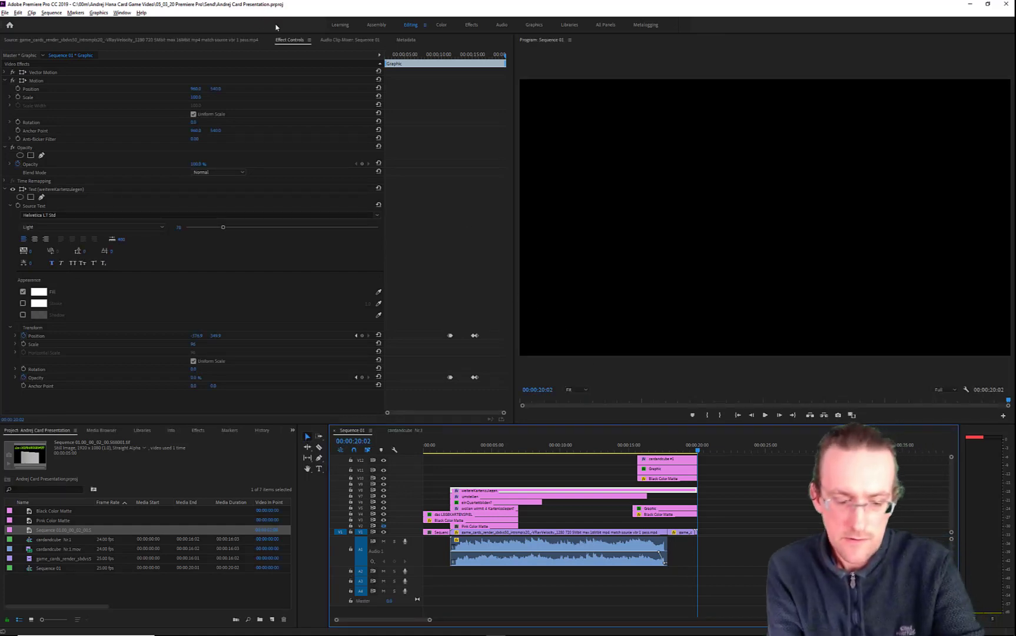
# Save the project under the new name Card-game-Premiere-mk2 in the 05_03_20 Premiere Pro folder, one level above Send
pyautogui.hotkey('ctrl', 'shift', 's')
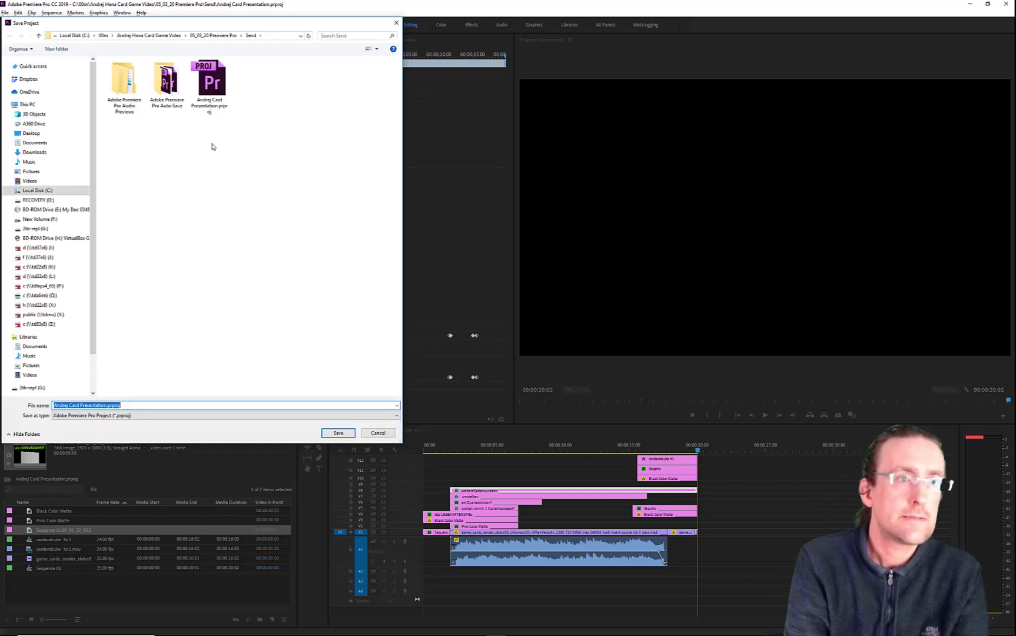
pyautogui.click(221, 36)
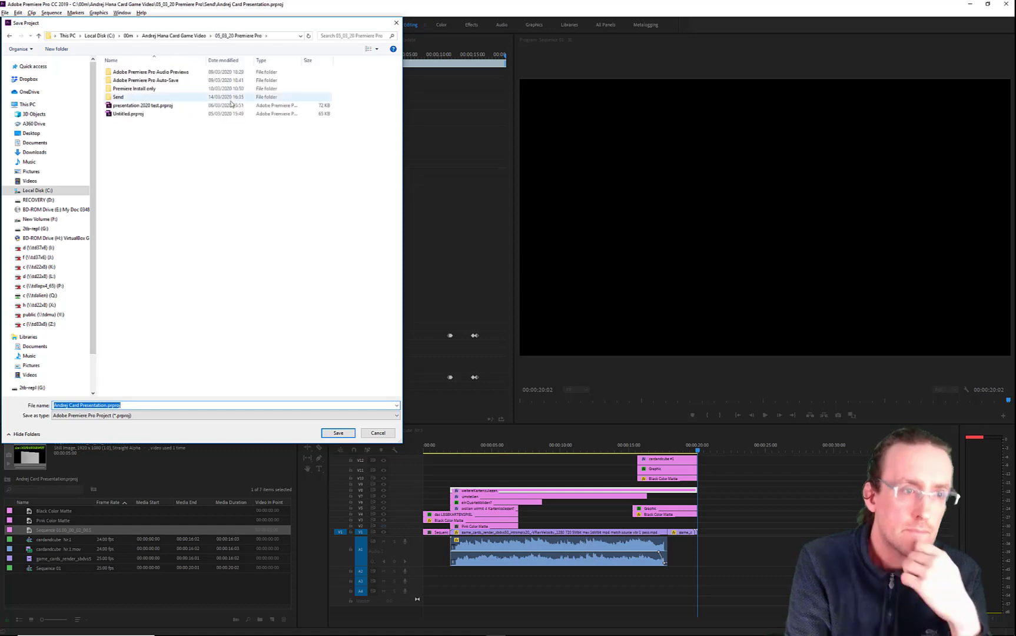
pyautogui.click(135, 405)
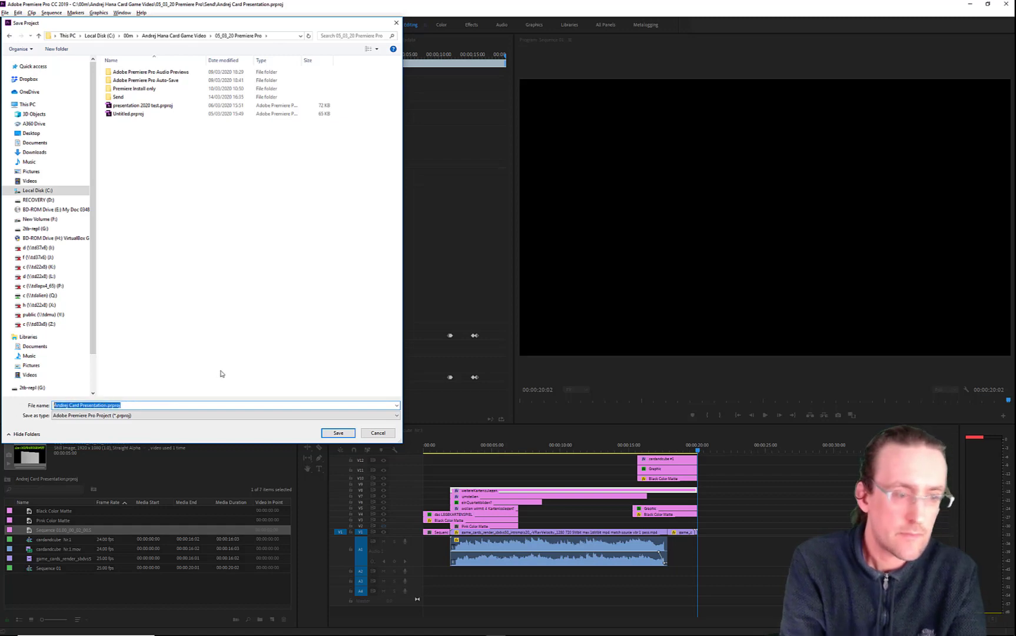
pyautogui.write('a')
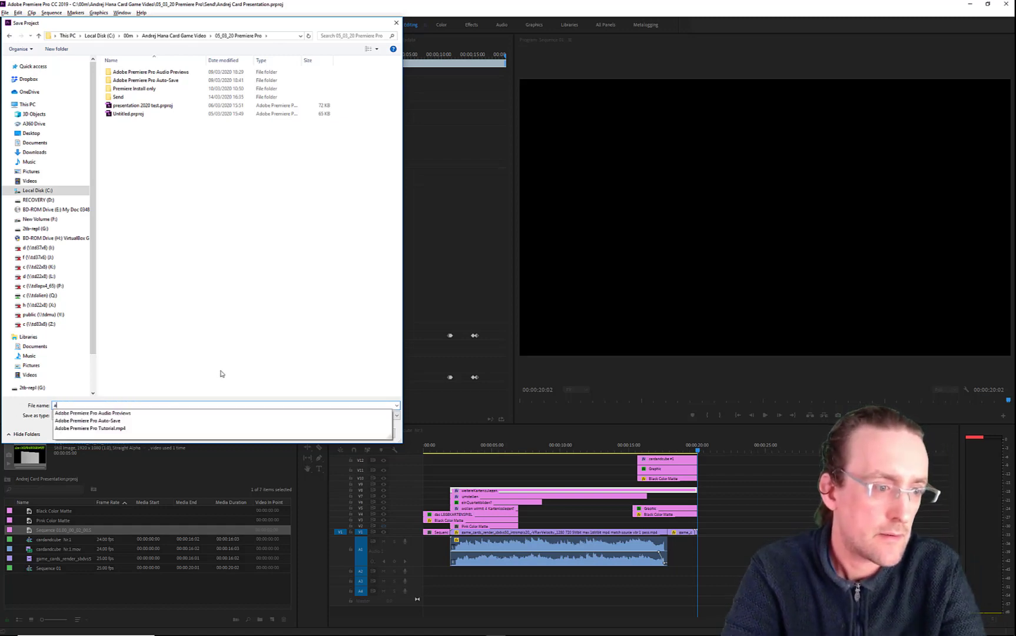
pyautogui.press('BackSpace')
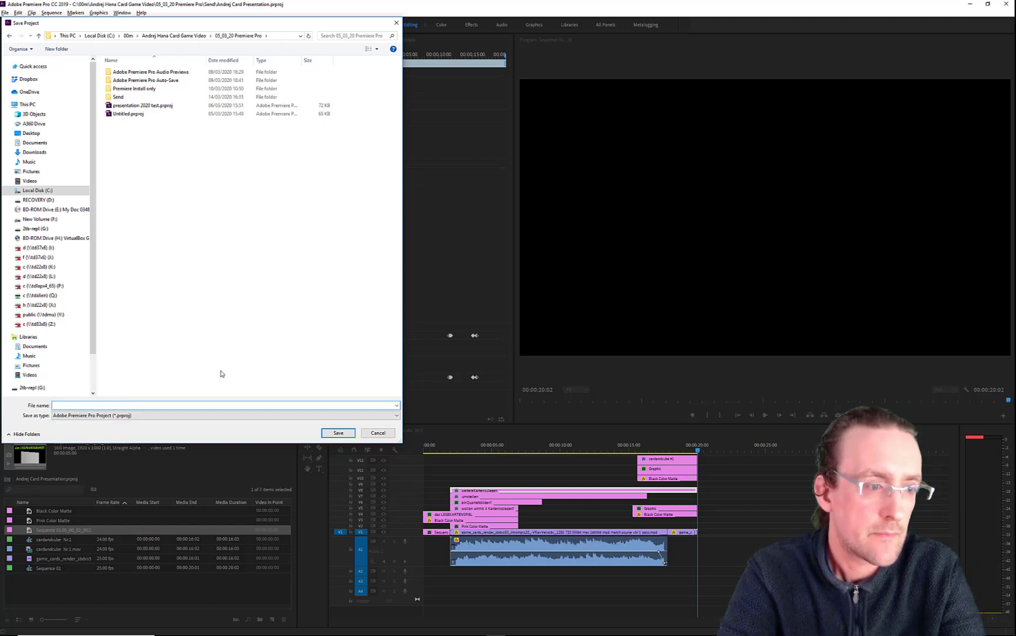
pyautogui.write('a')
pyautogui.press('BackSpace')
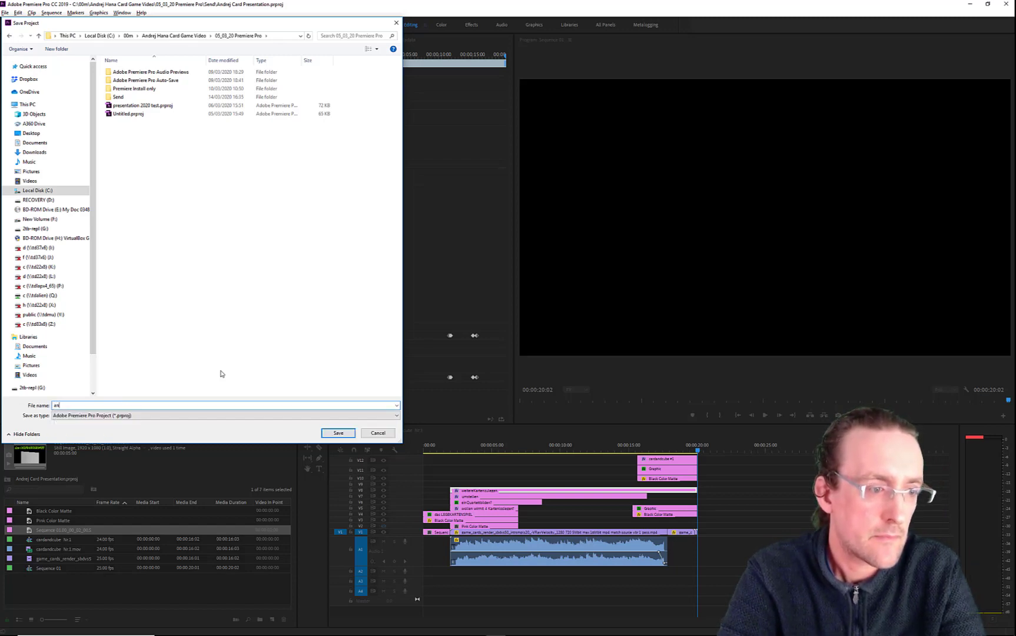
pyautogui.write('ca')
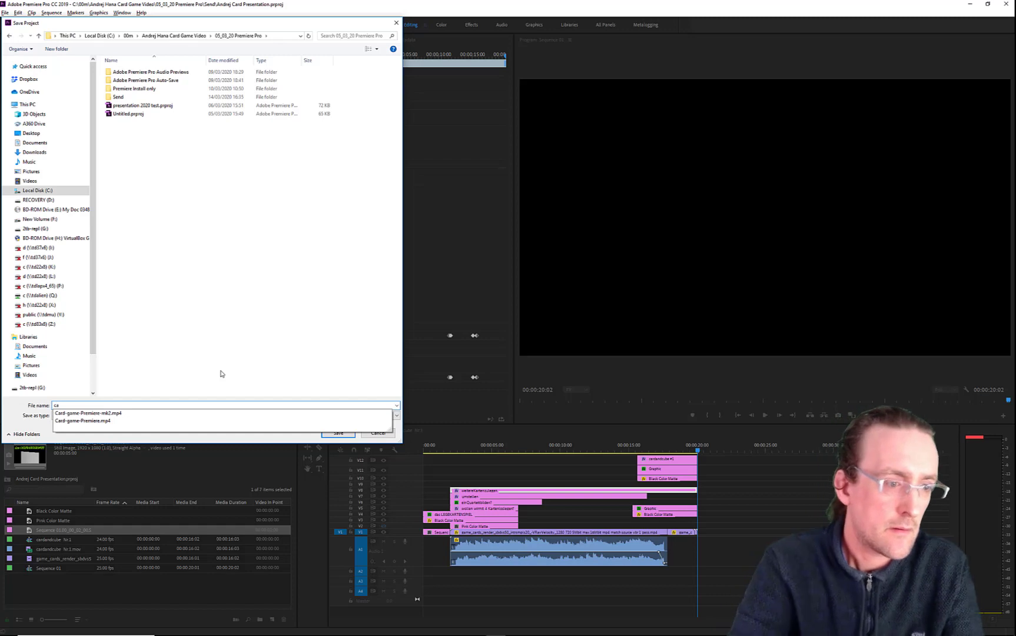
pyautogui.press('Down')
pyautogui.press('BackSpace')
pyautogui.press('BackSpace')
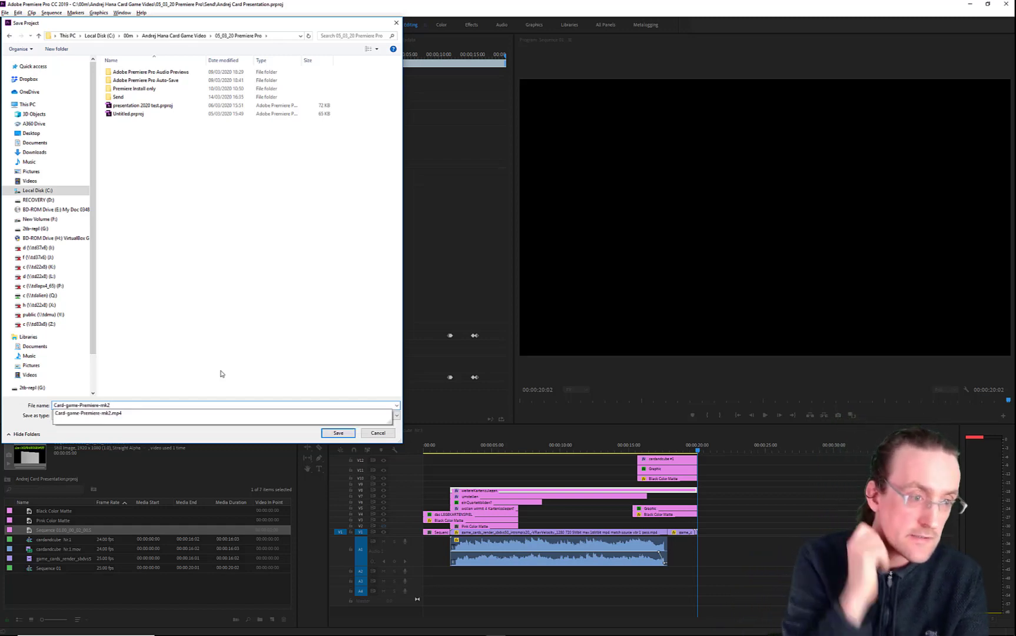
pyautogui.click(264, 443)
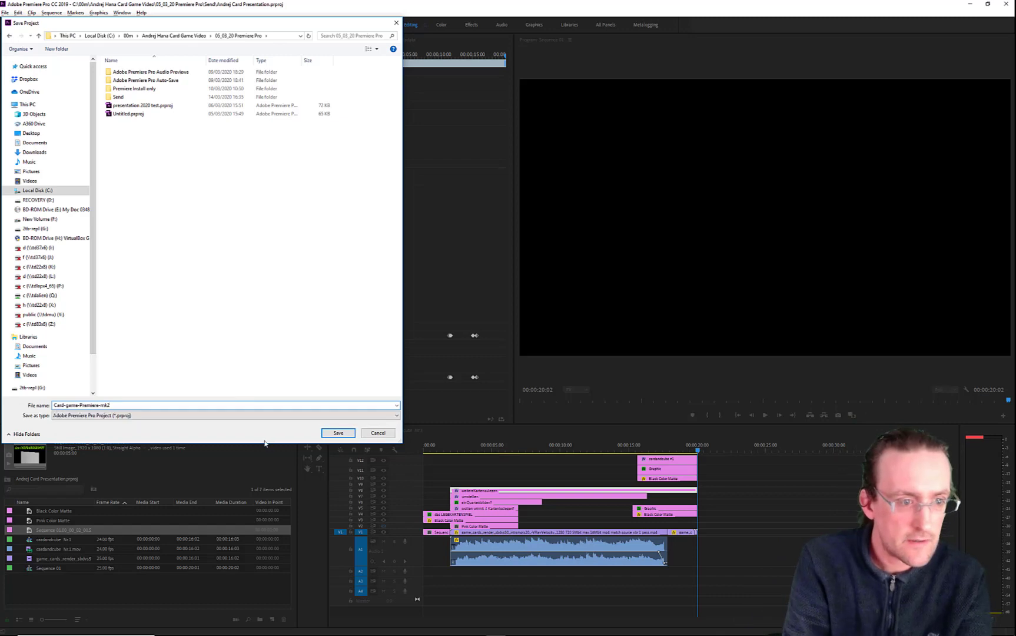
pyautogui.click(338, 433)
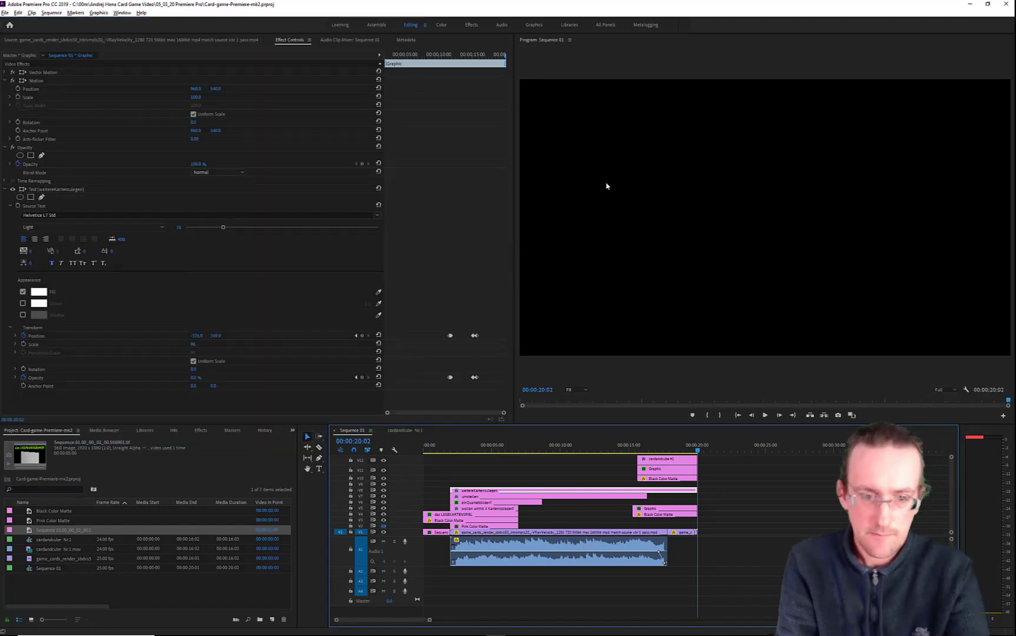
pyautogui.hotkey('alt', 'Tab')
pyautogui.hotkey('alt', 'Tab')
pyautogui.hotkey('alt', 'Tab')
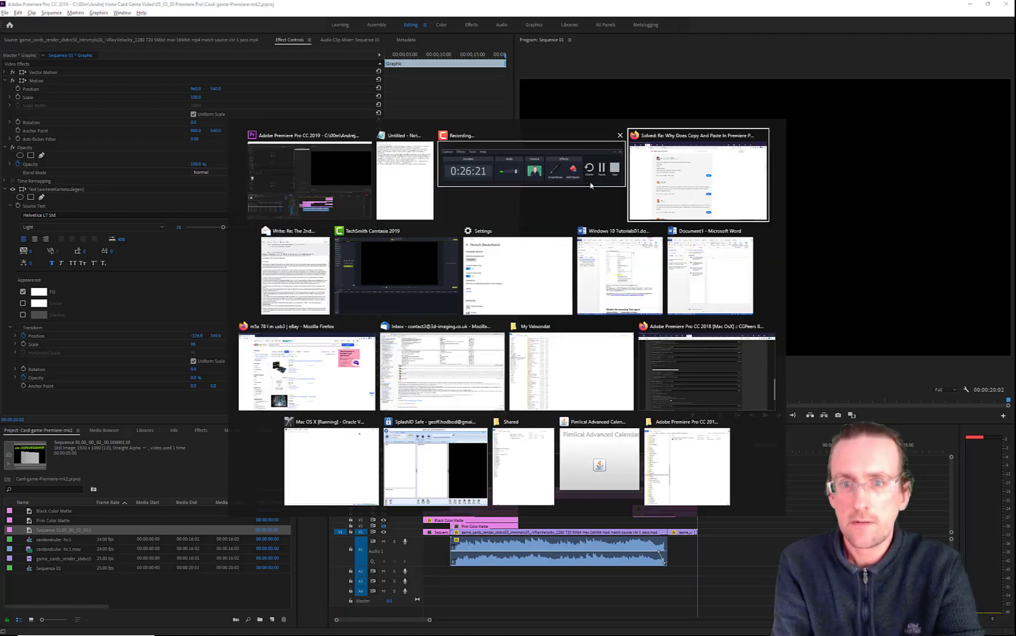
pyautogui.hotkey('alt', 'shift', 'Tab')
pyautogui.hotkey('alt', 'shift', 'Tab')
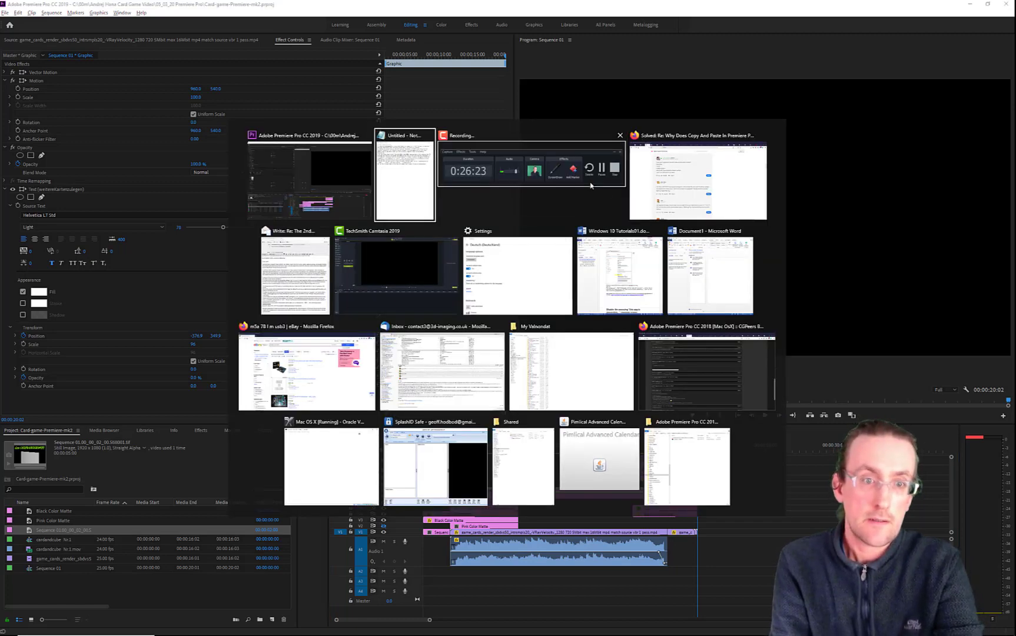
pyautogui.hotkey('alt', 'Tab')
pyautogui.hotkey('alt', 'Tab')
pyautogui.hotkey('alt', 'shift', 'Tab')
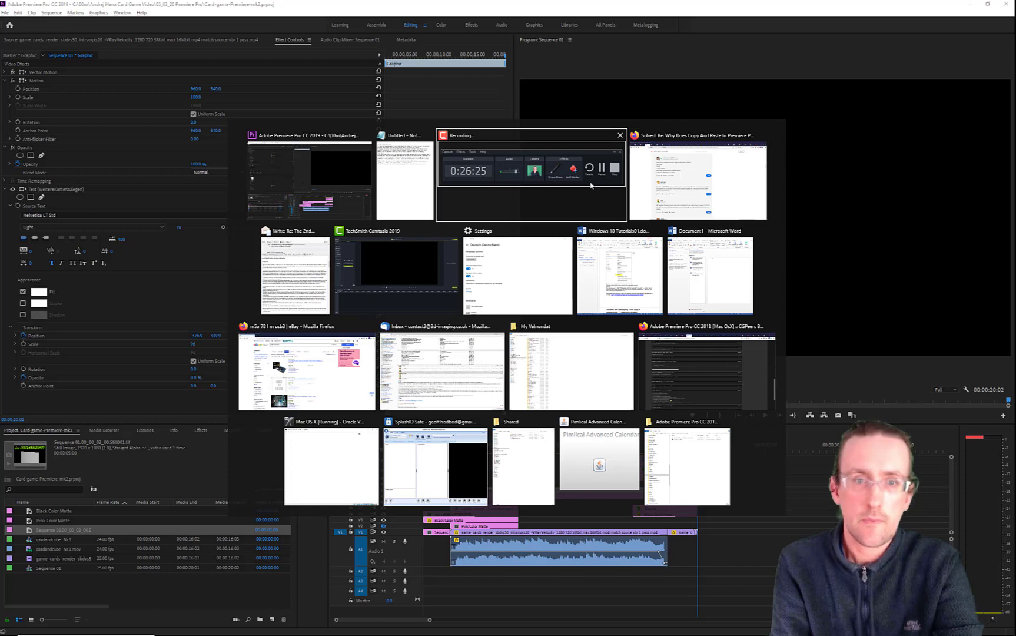
pyautogui.hotkey('alt', 'shift', 'Tab')
pyautogui.hotkey('alt', 'shift', 'Tab')
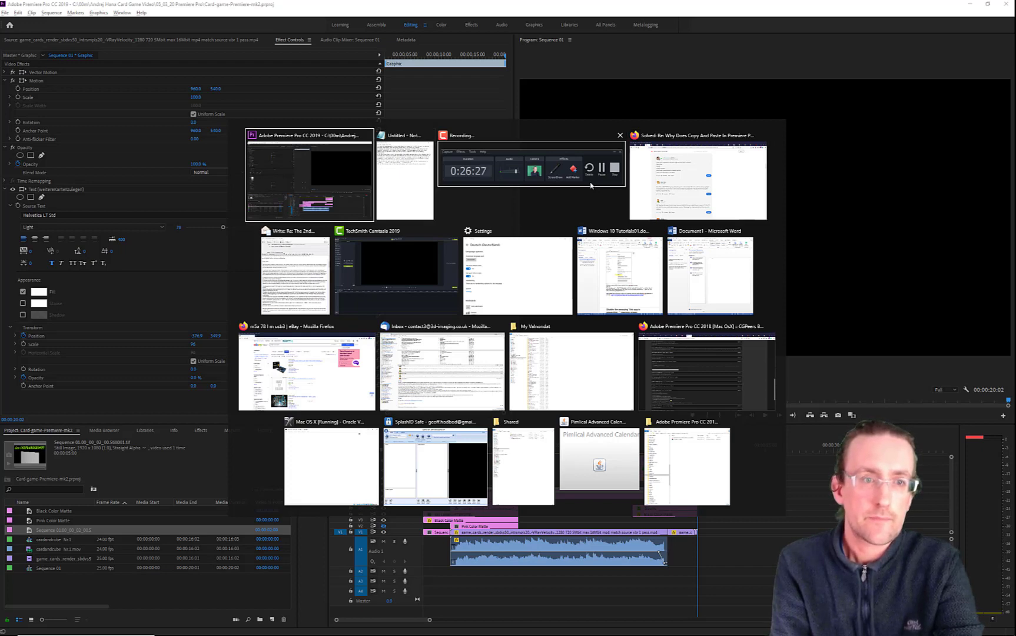